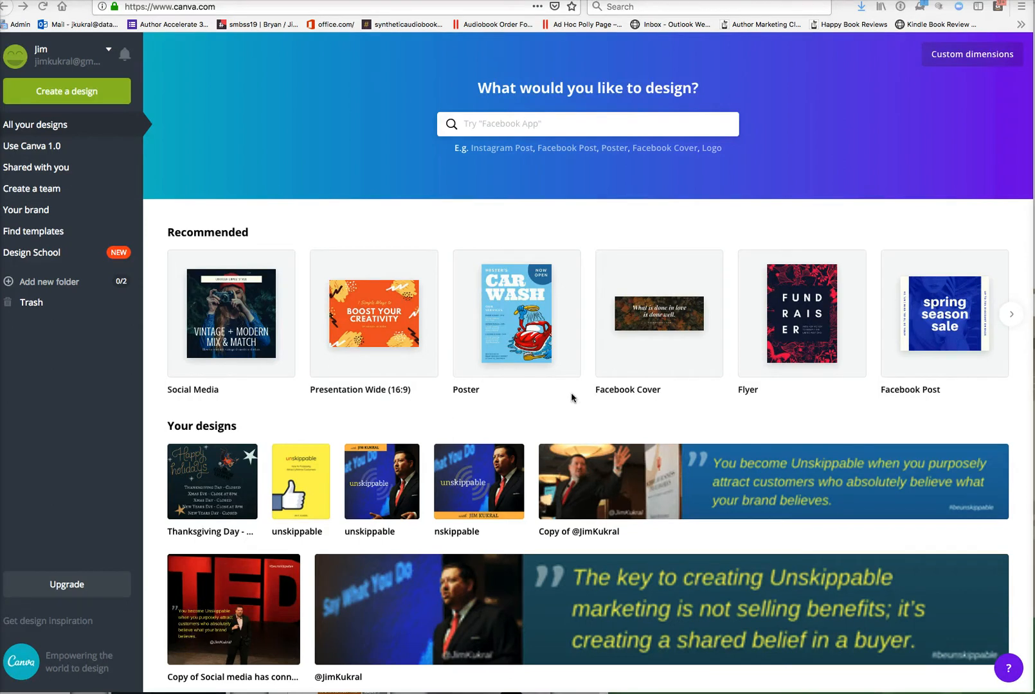
Step: Browse the available design types, search them for "book", and create a new Book Cover design
click(583, 403)
click(517, 123)
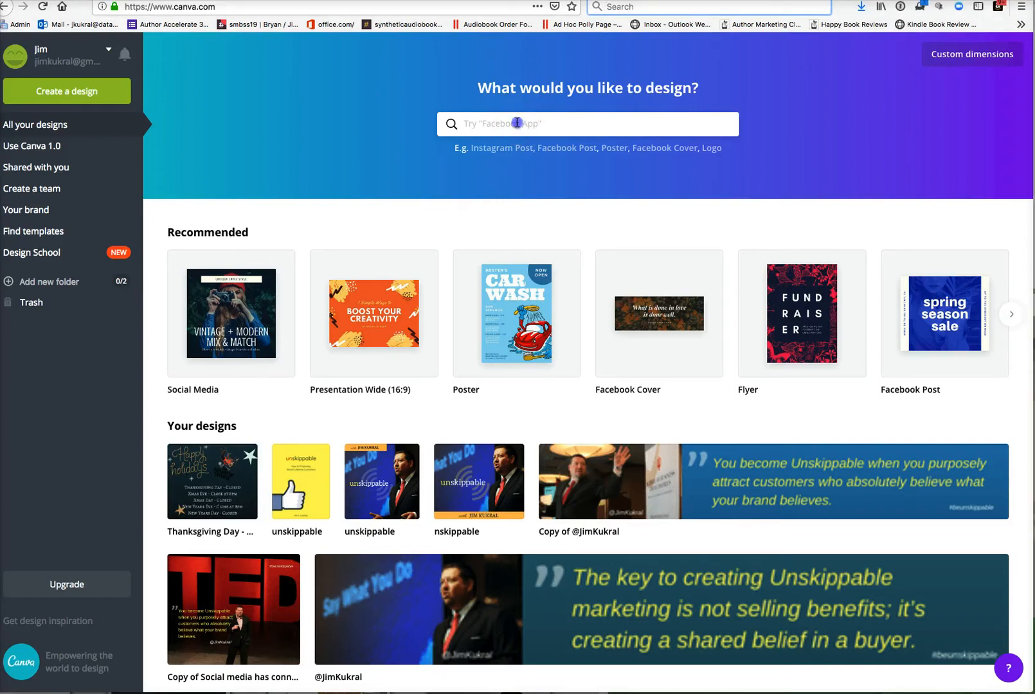
click(517, 123)
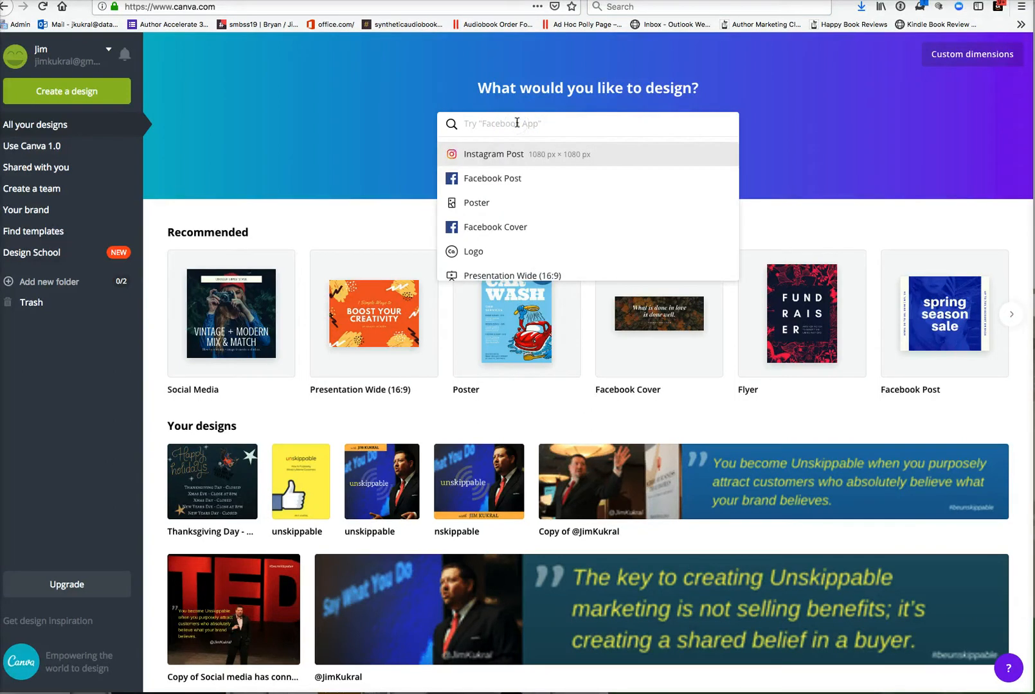
scroll(518, 250, down, 2)
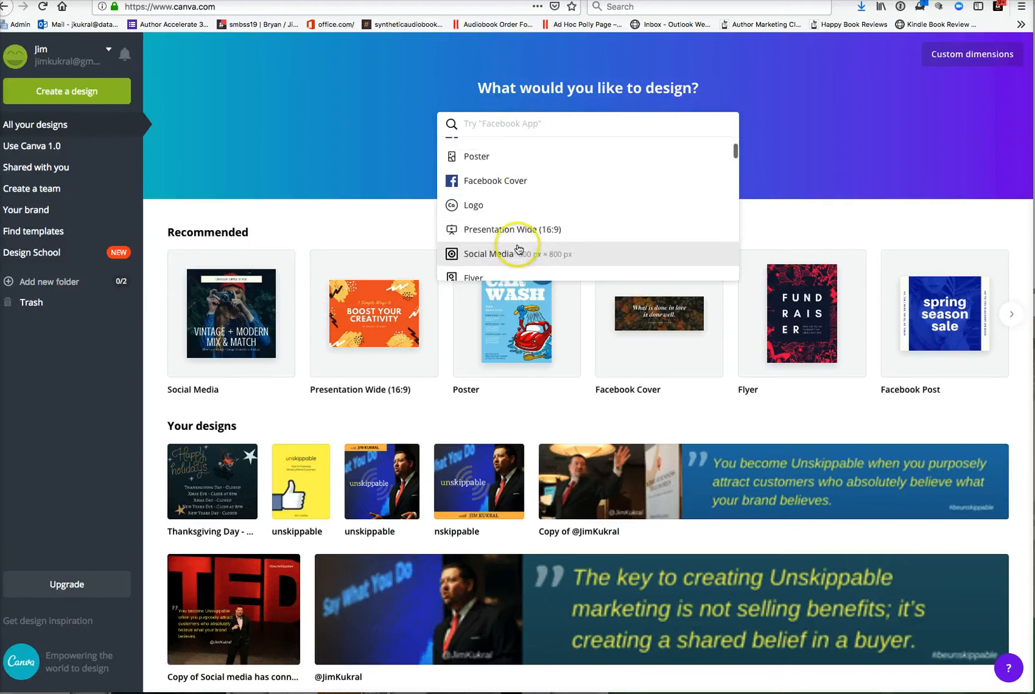
scroll(518, 249, down, 5)
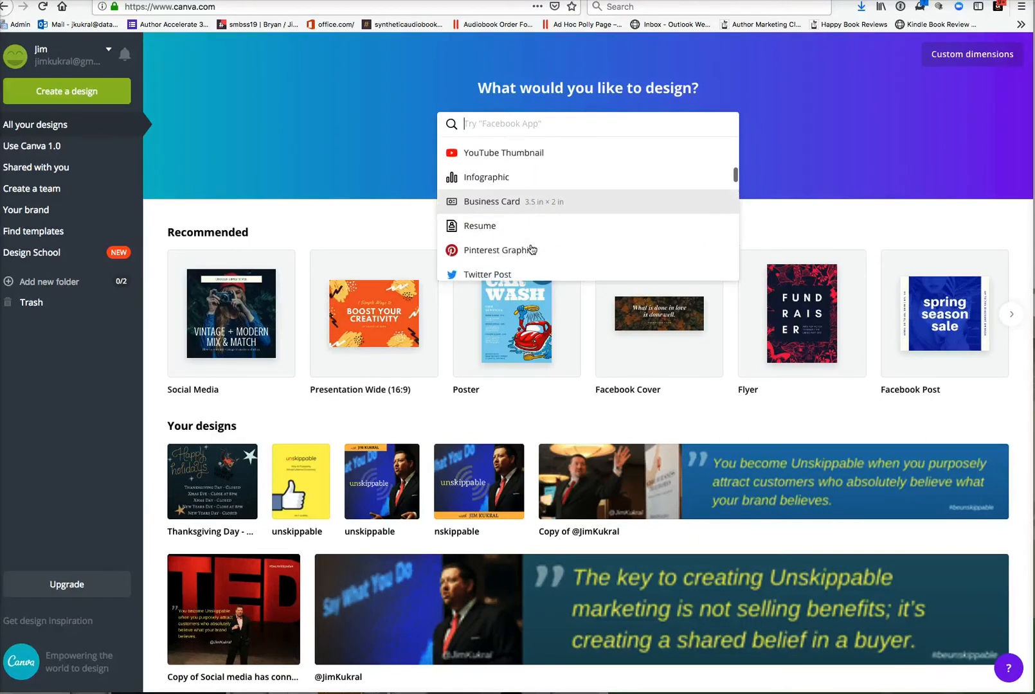
scroll(520, 213, down, 1)
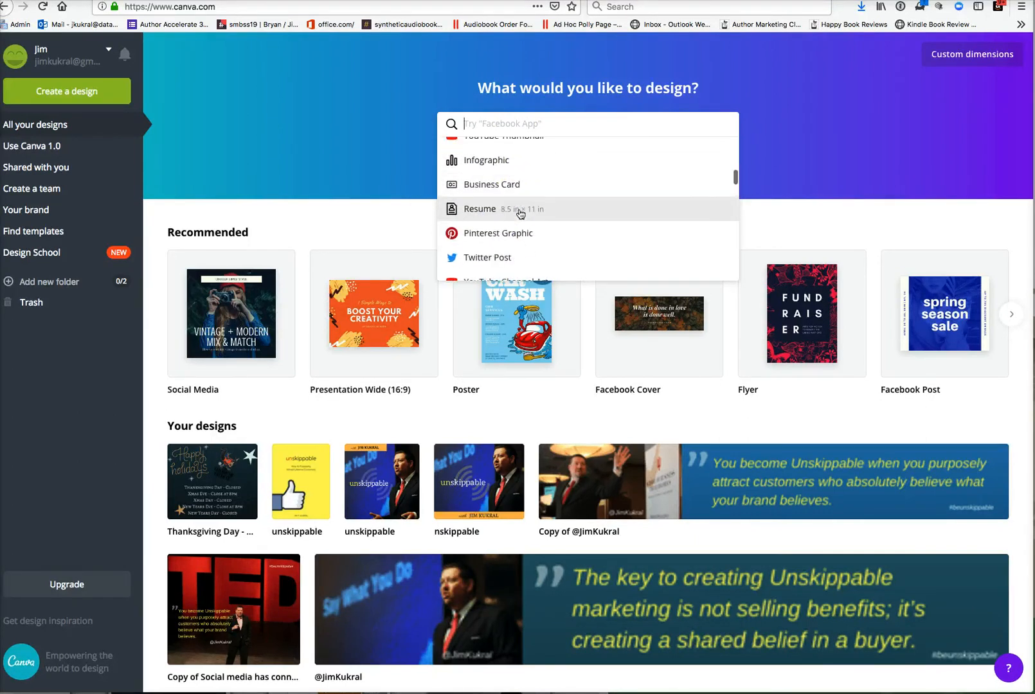
scroll(521, 213, down, 2)
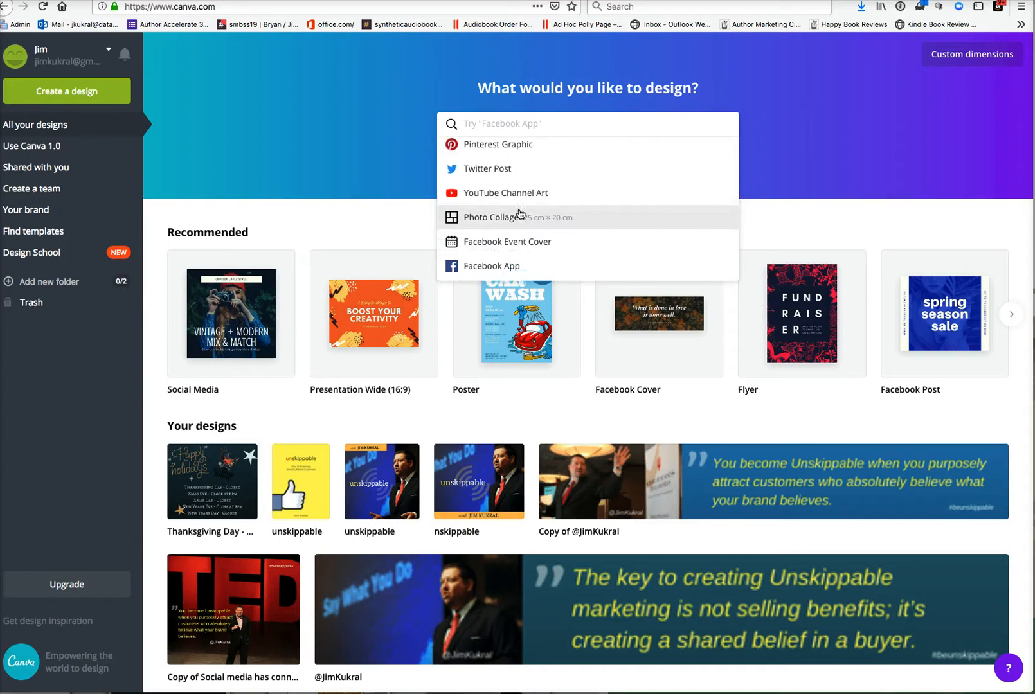
click(492, 119)
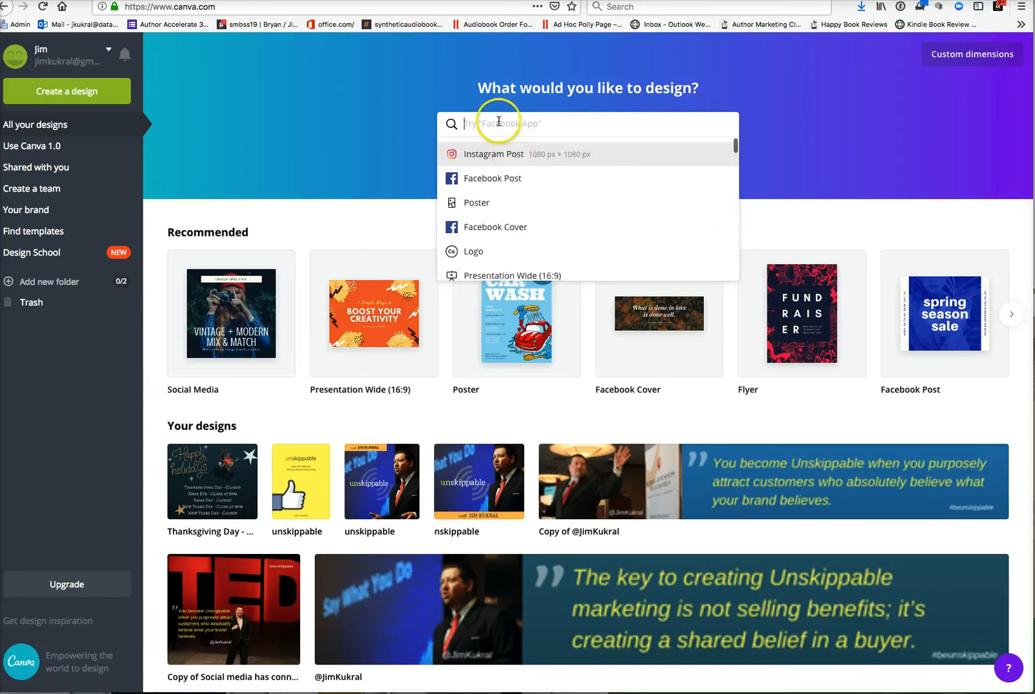
text(book)
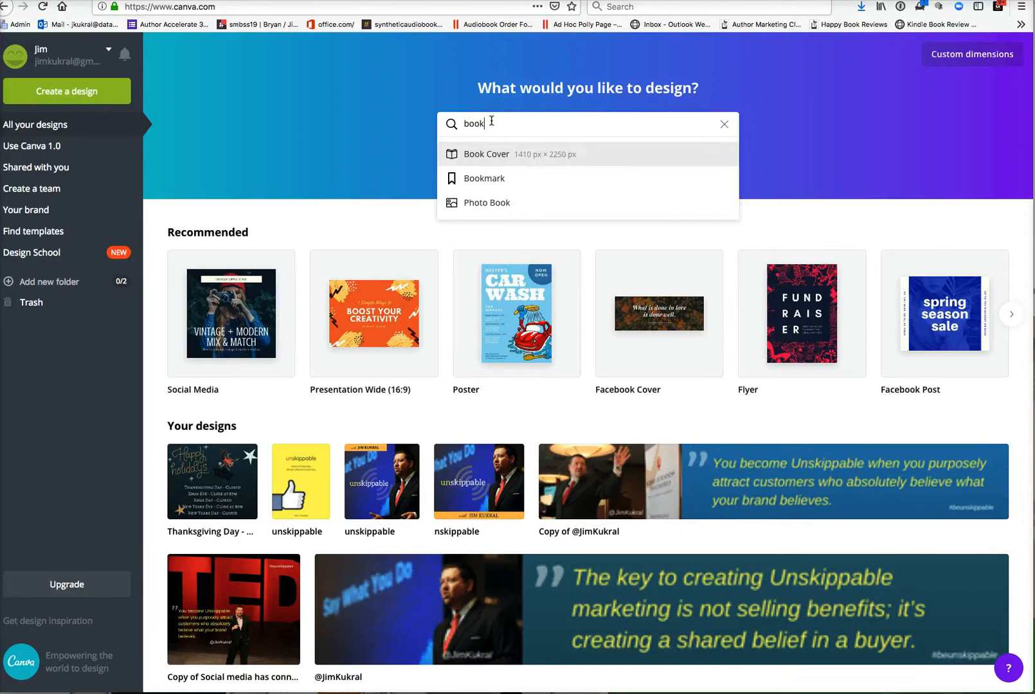
click(512, 158)
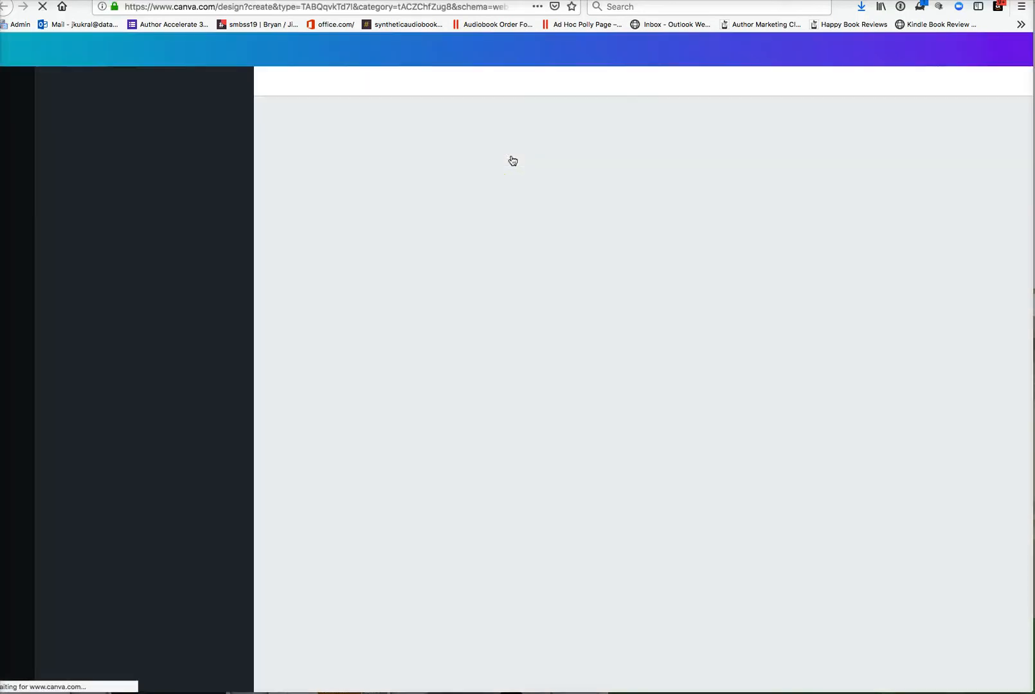
Step: Browse the Thriller Book Cover templates and apply the "Gerard's Last Ride" template to the blank page
click(580, 272)
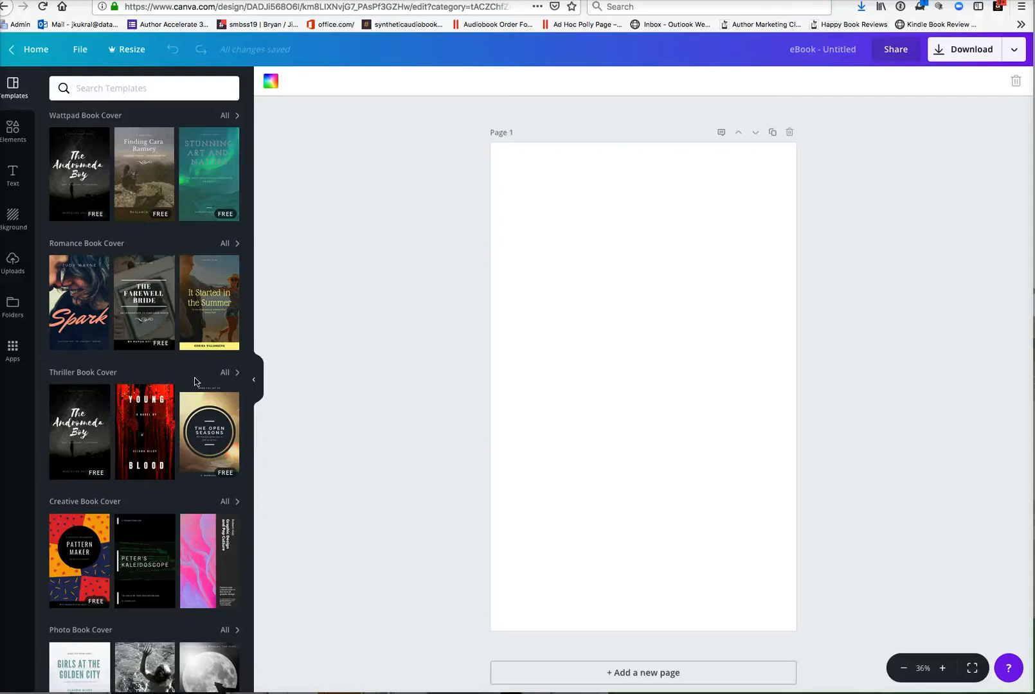
scroll(195, 380, down, 5)
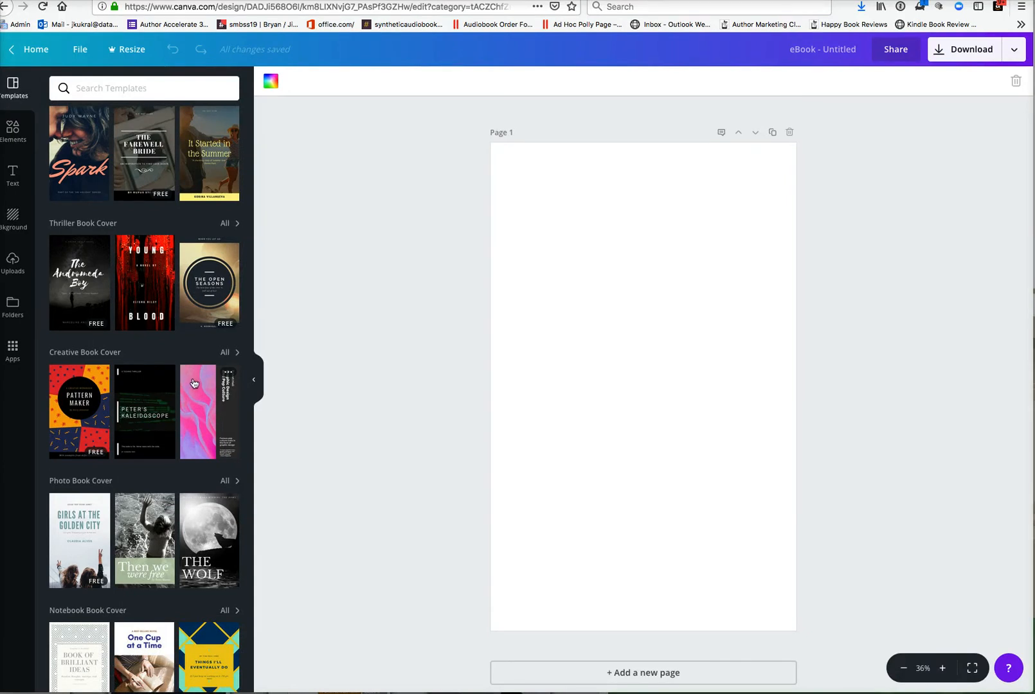
scroll(193, 383, up, 5)
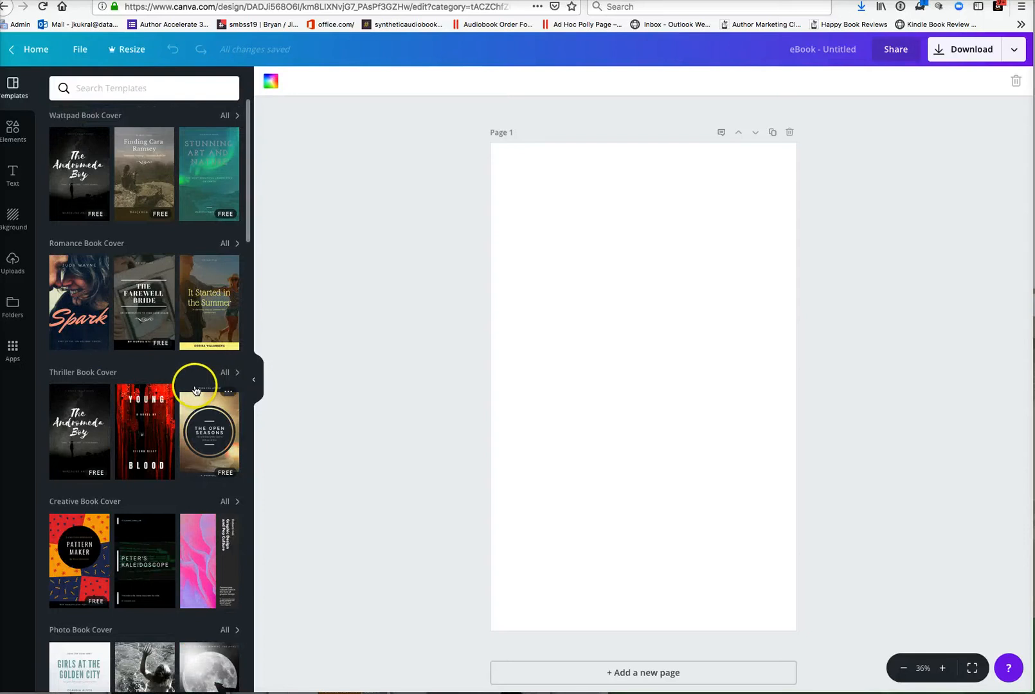
scroll(208, 413, down, 1)
scroll(208, 413, down, 4)
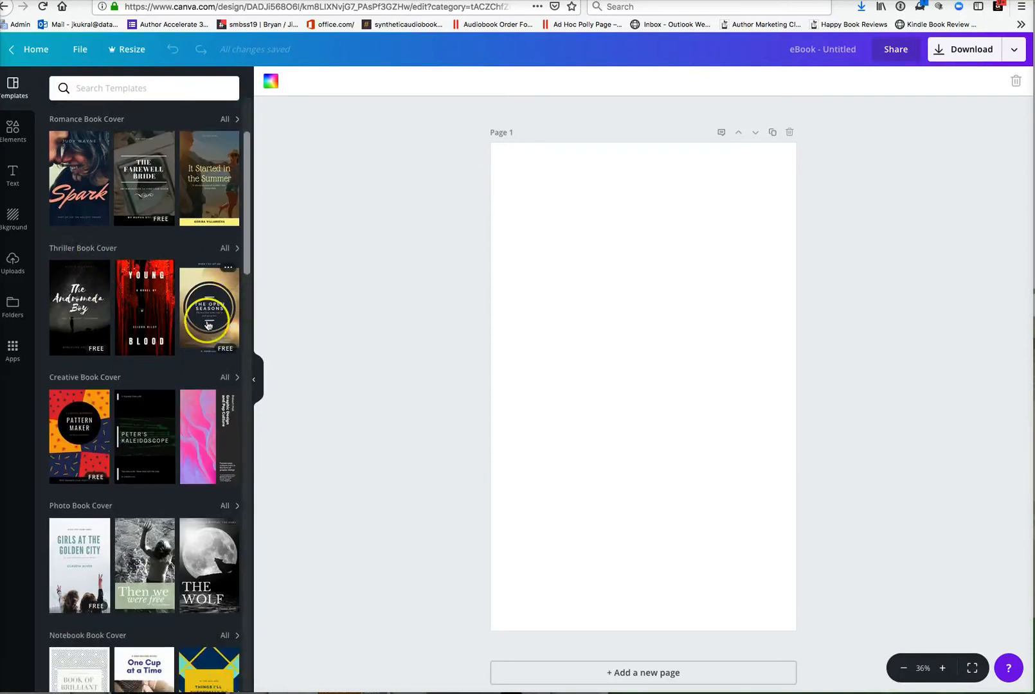
click(225, 249)
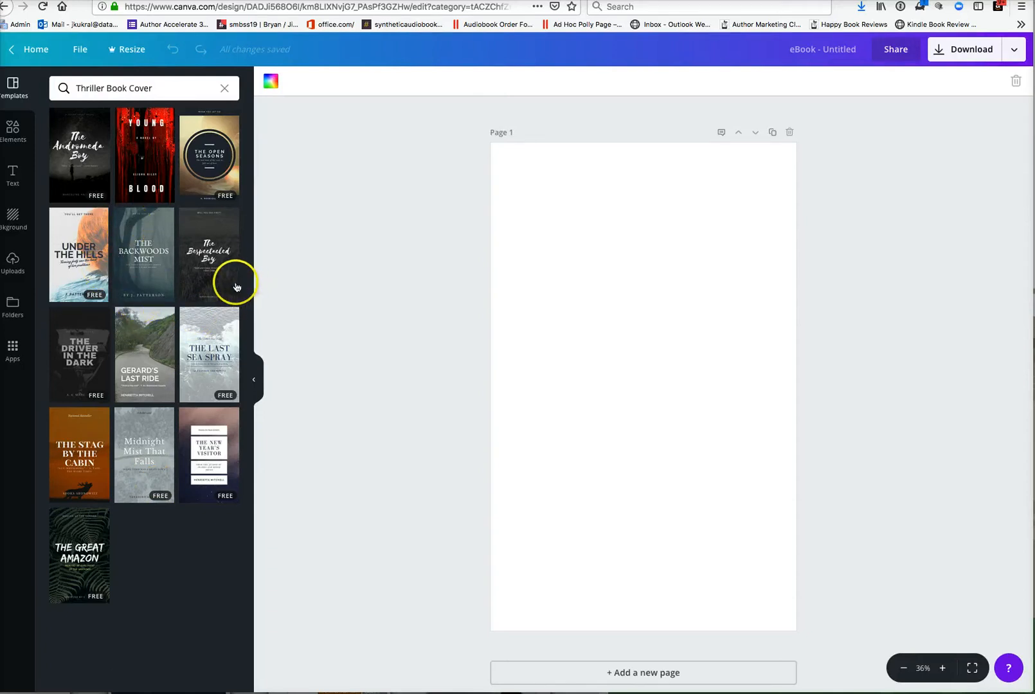
click(161, 371)
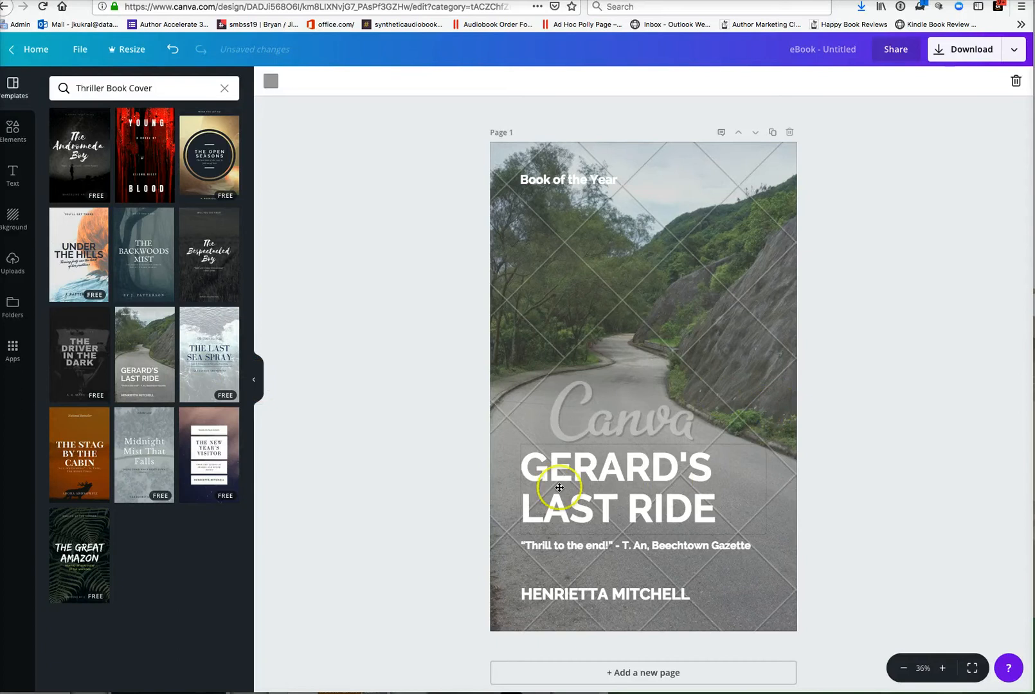
Step: Replace the cover's main title text with "MEGA THRILLER"
double_click(586, 471)
click(584, 472)
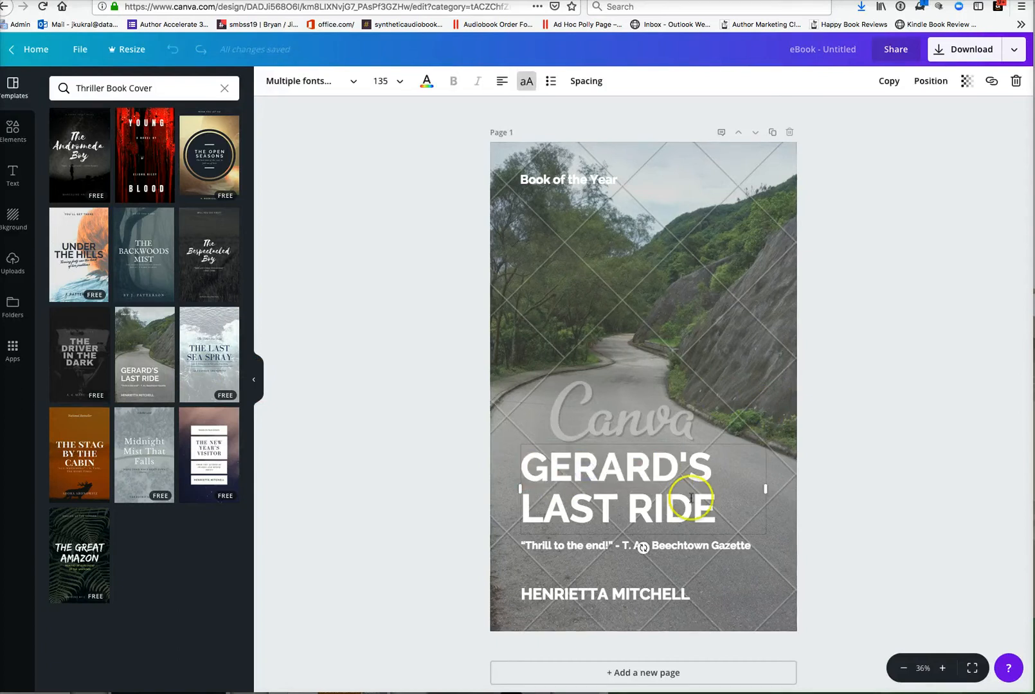
mouse_move(719, 503)
mouse_down()
mouse_move(460, 450)
mouse_move(733, 493)
mouse_up()
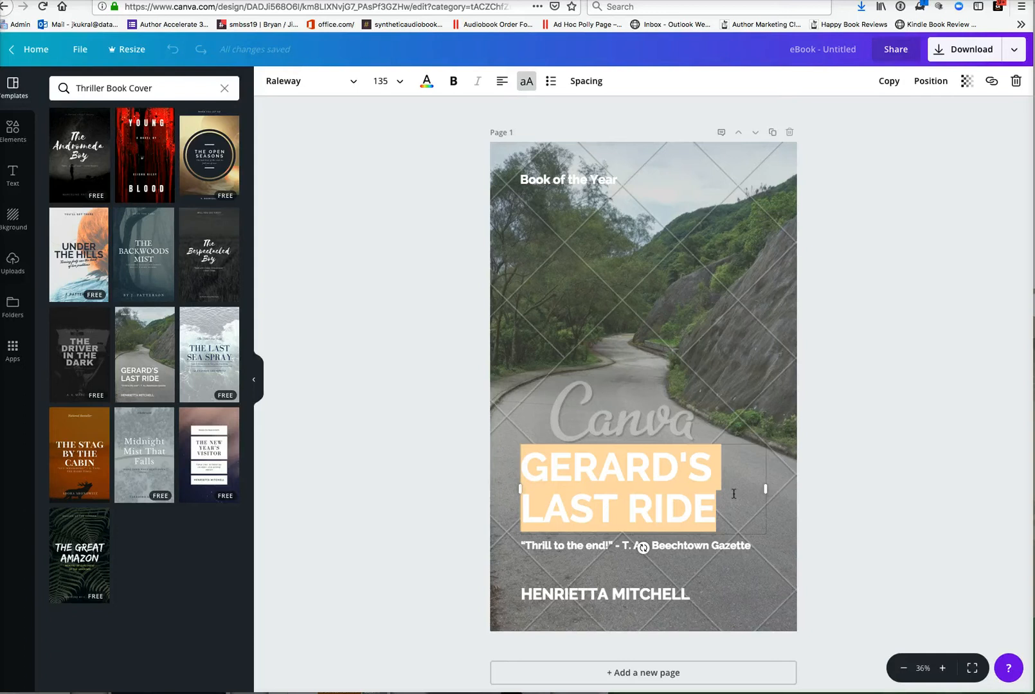
text(MEGA)
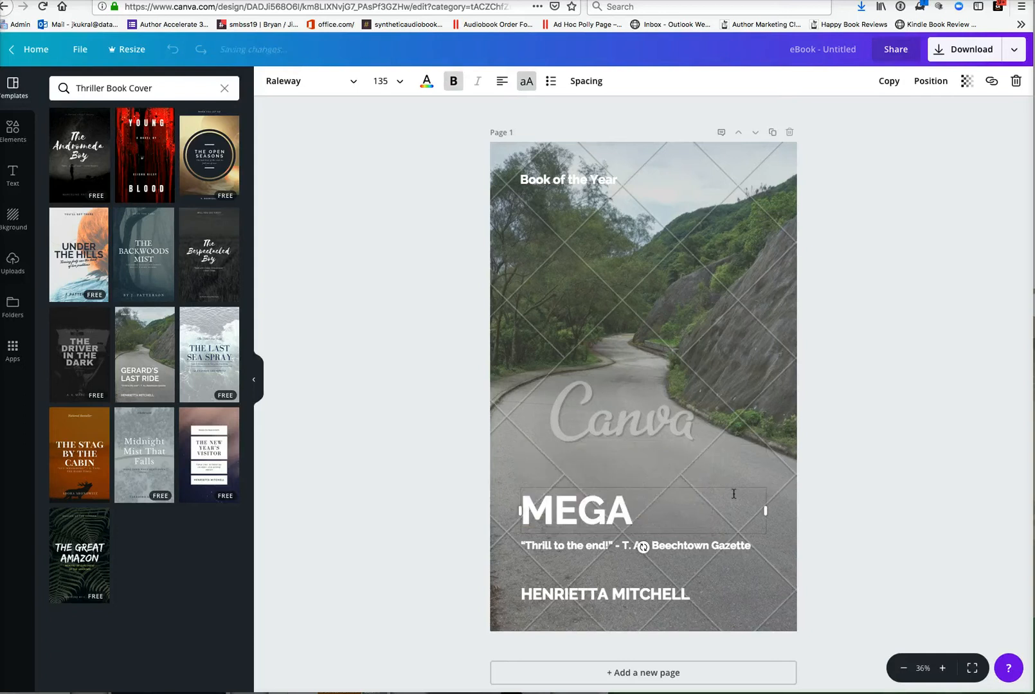
text( THRILLER)
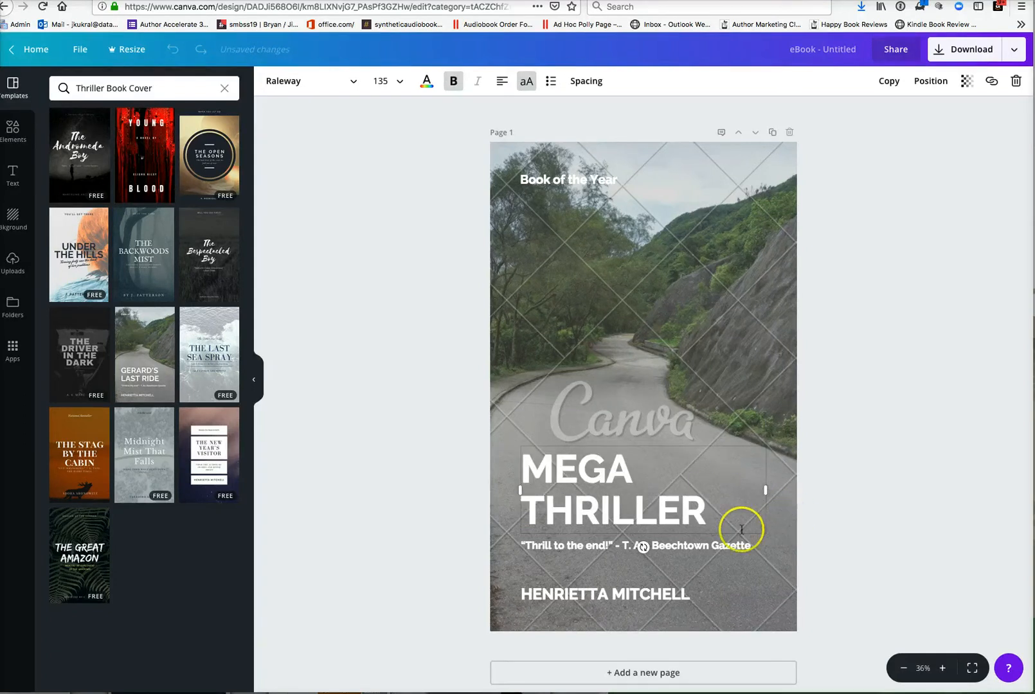
Step: Replace the quote line below the title with "The best thriller you will ever read!"
click(708, 547)
double_click(708, 548)
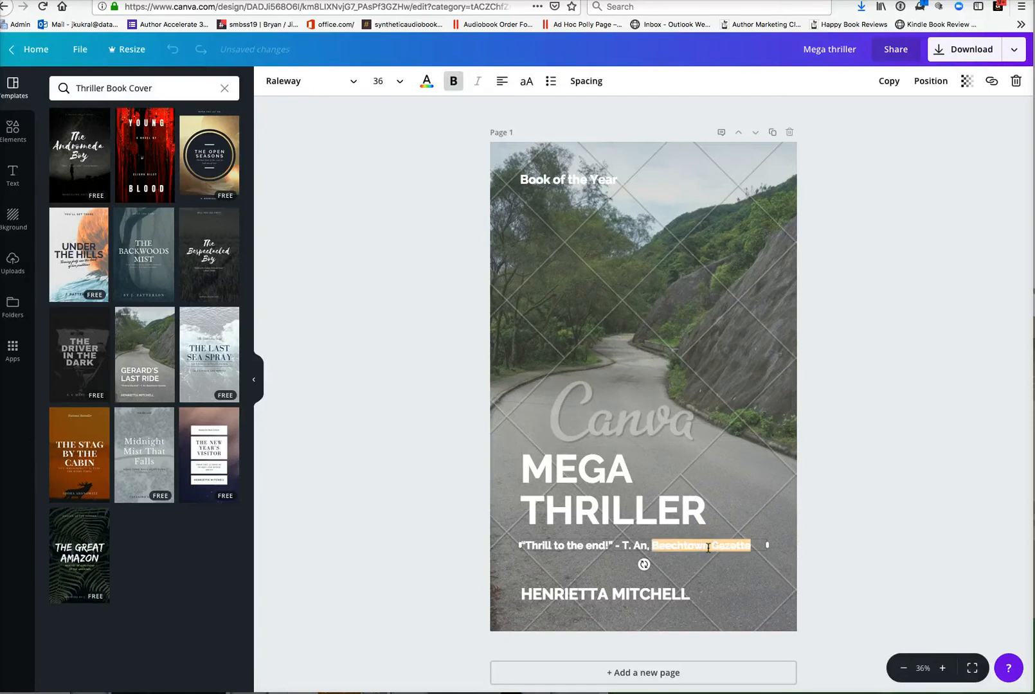
key(ctrl+a)
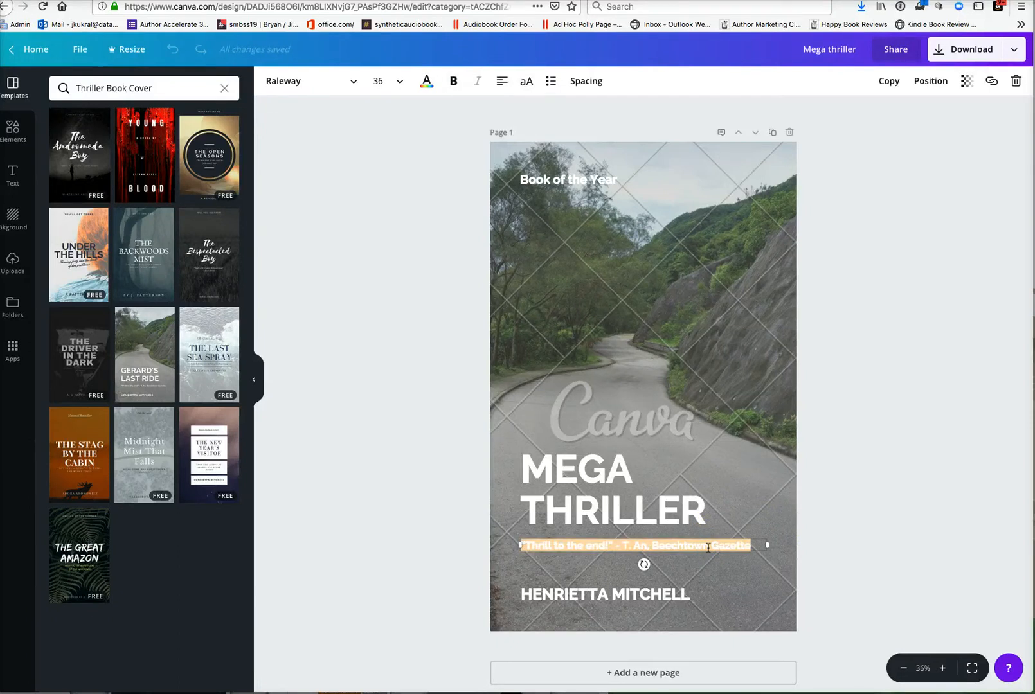
text(the)
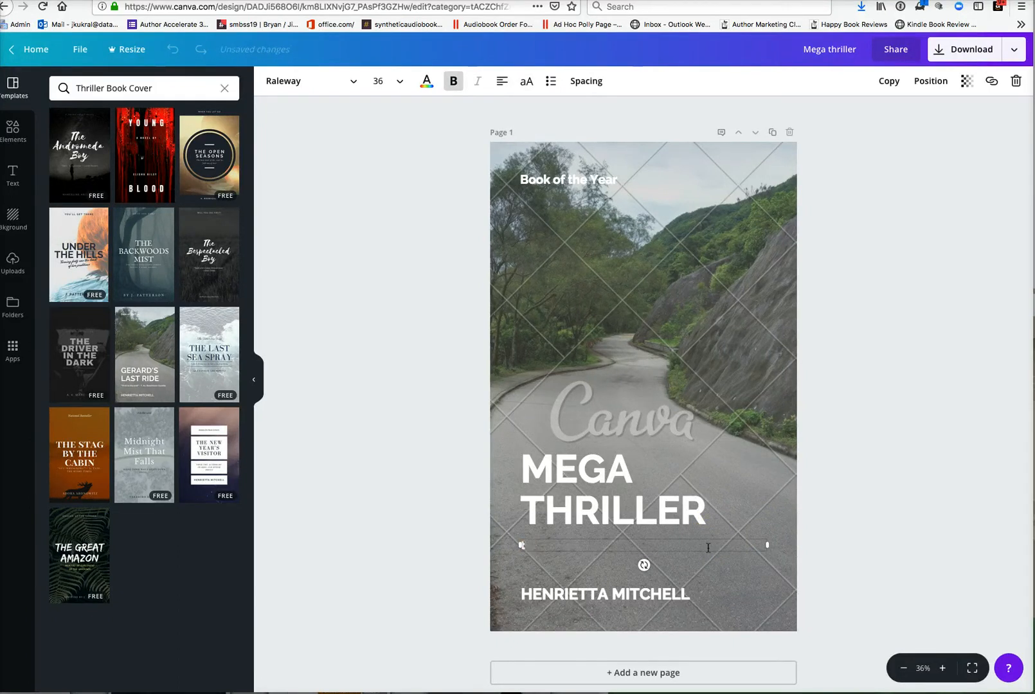
text(he)
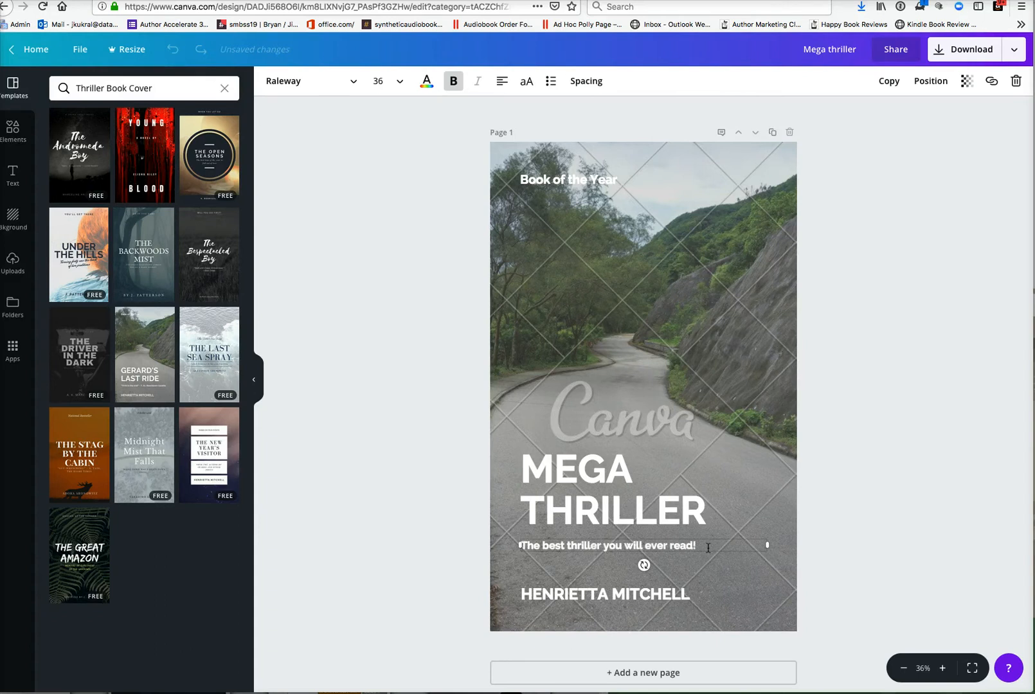
Step: Replace the placeholder author line at the foot of the cover with the author's full name
double_click(628, 596)
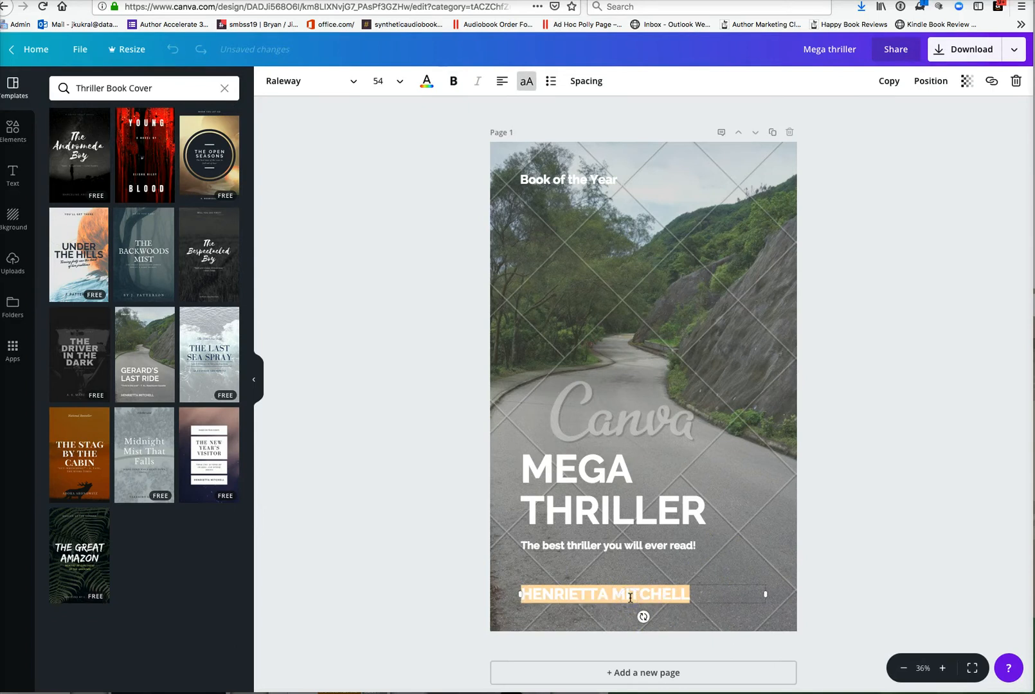
text(JIM KUKRAL)
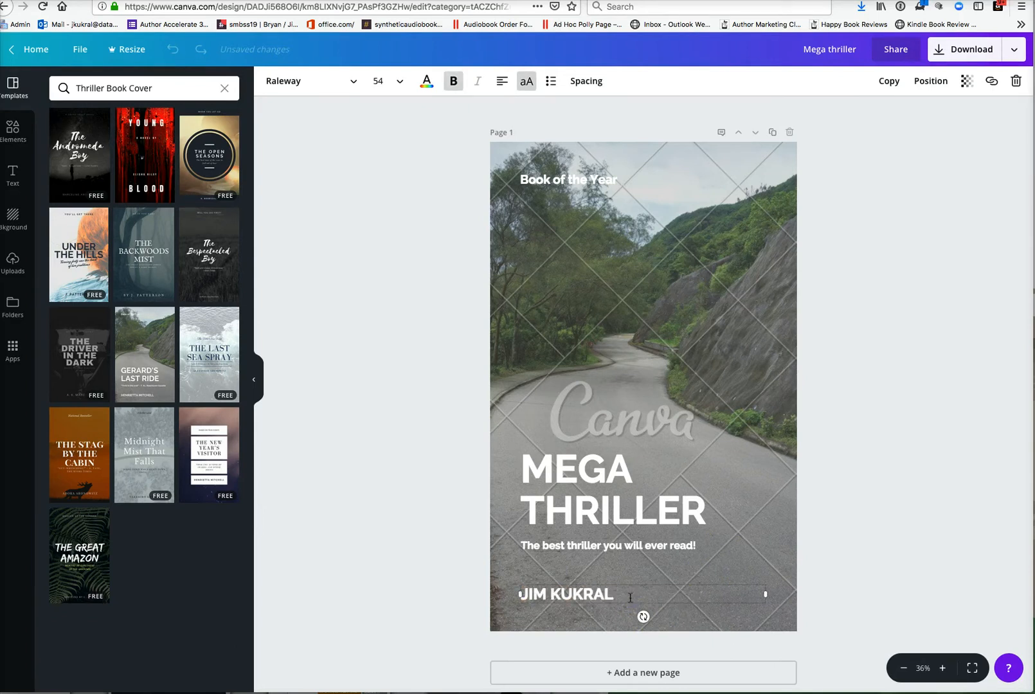
click(848, 439)
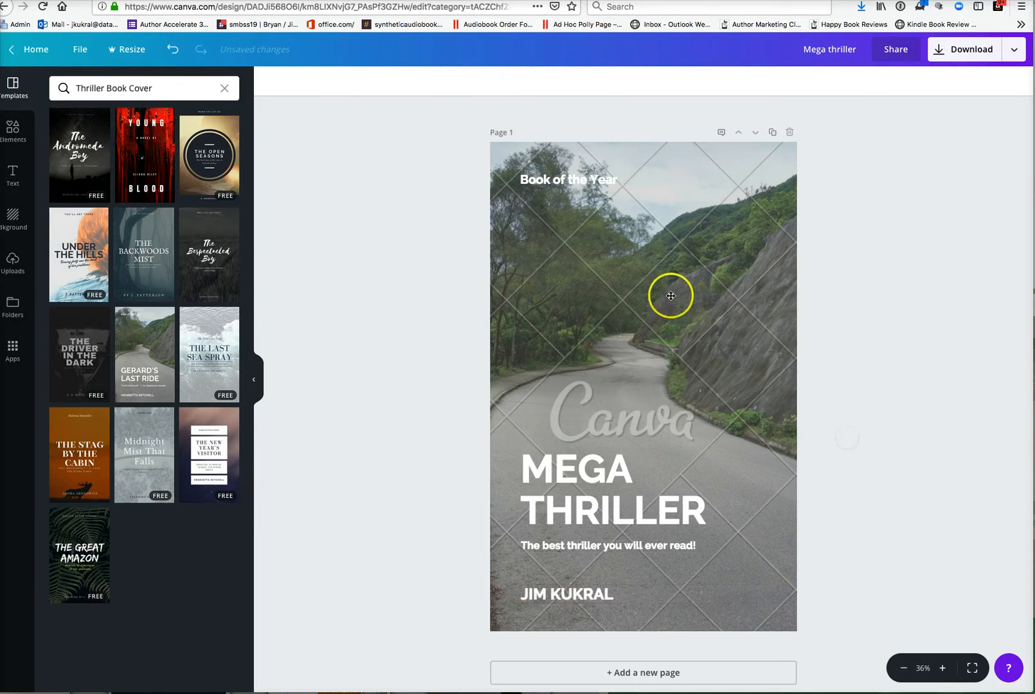
Step: Check the purchase option for removing the watermarks from the road photo, and close it without buying
click(722, 328)
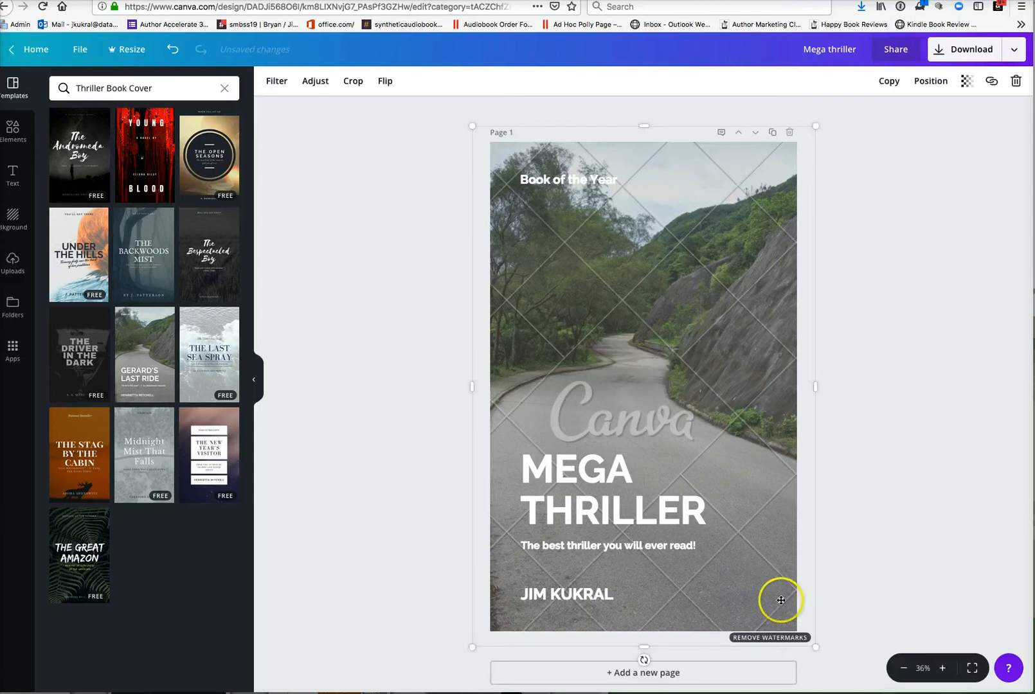
click(780, 639)
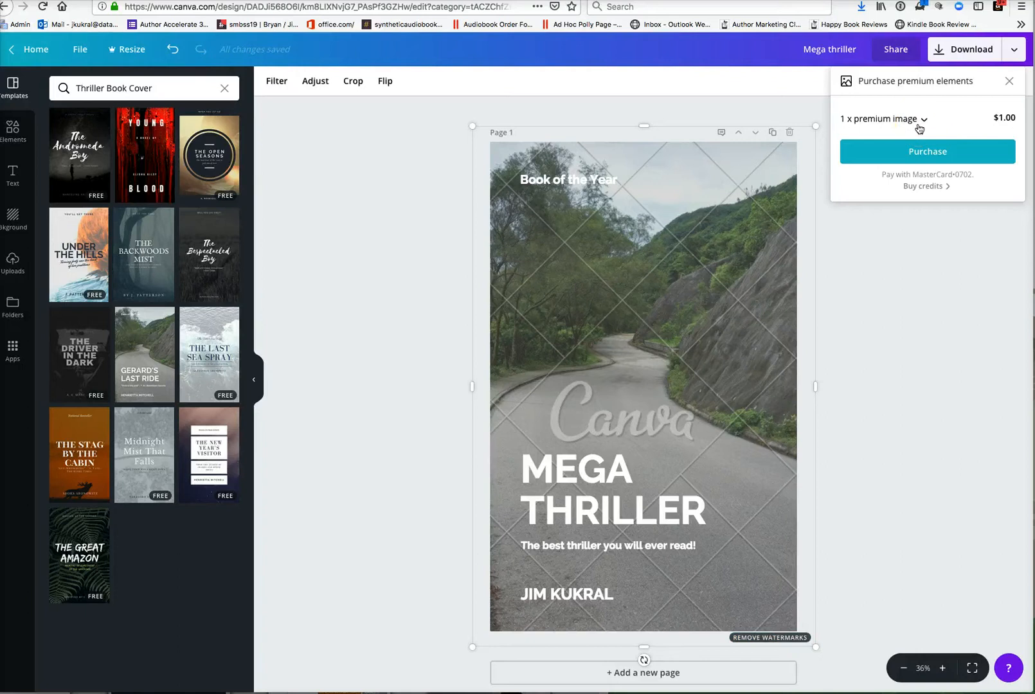
click(929, 239)
click(623, 241)
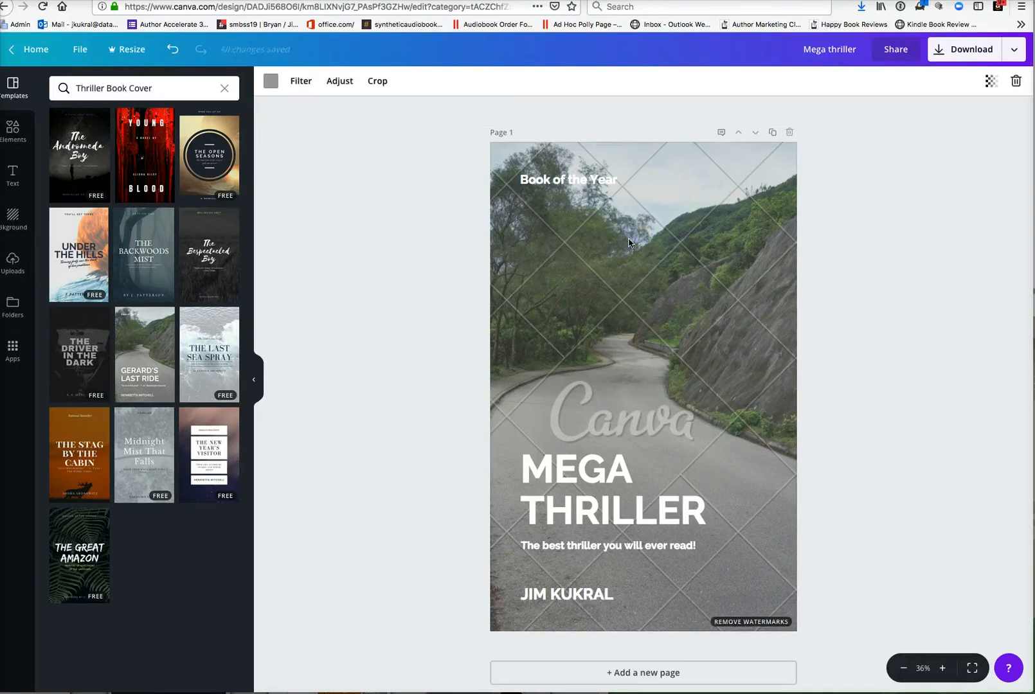
click(652, 240)
Step: Try the light-to-dark blue gradient, the shooting-star night sky and the dark starry sky as cover backgrounds
click(12, 219)
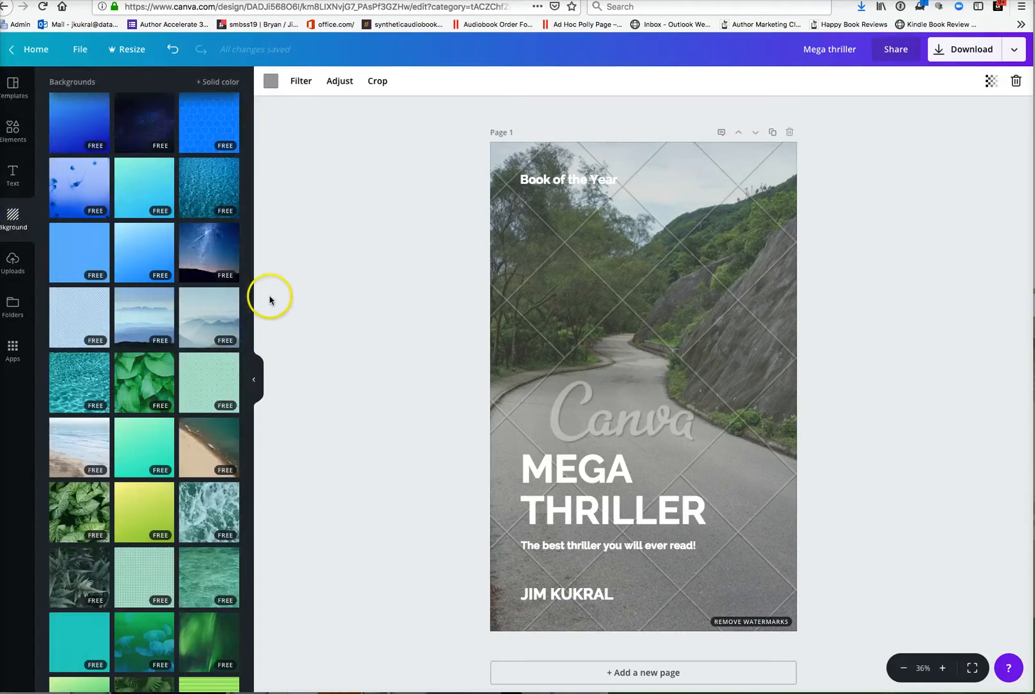
click(159, 239)
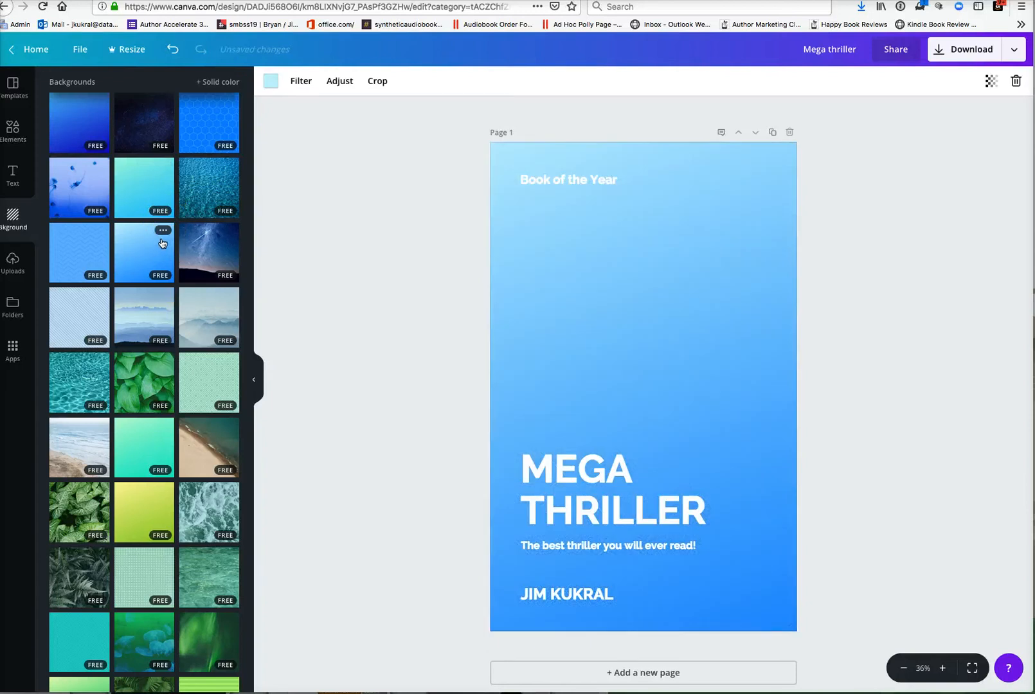
click(224, 246)
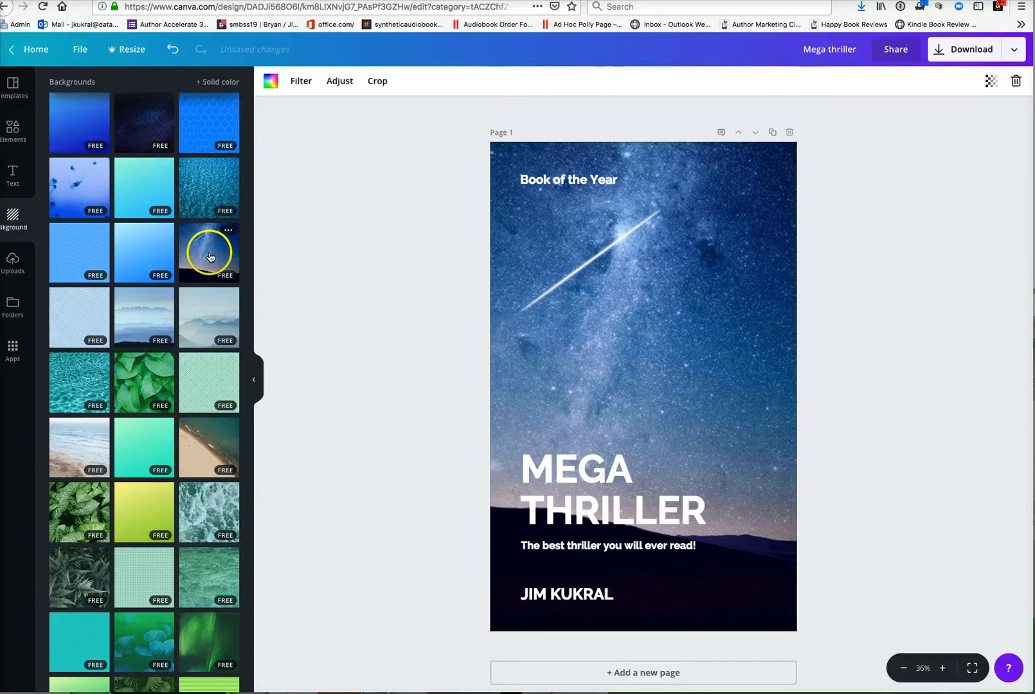
click(153, 139)
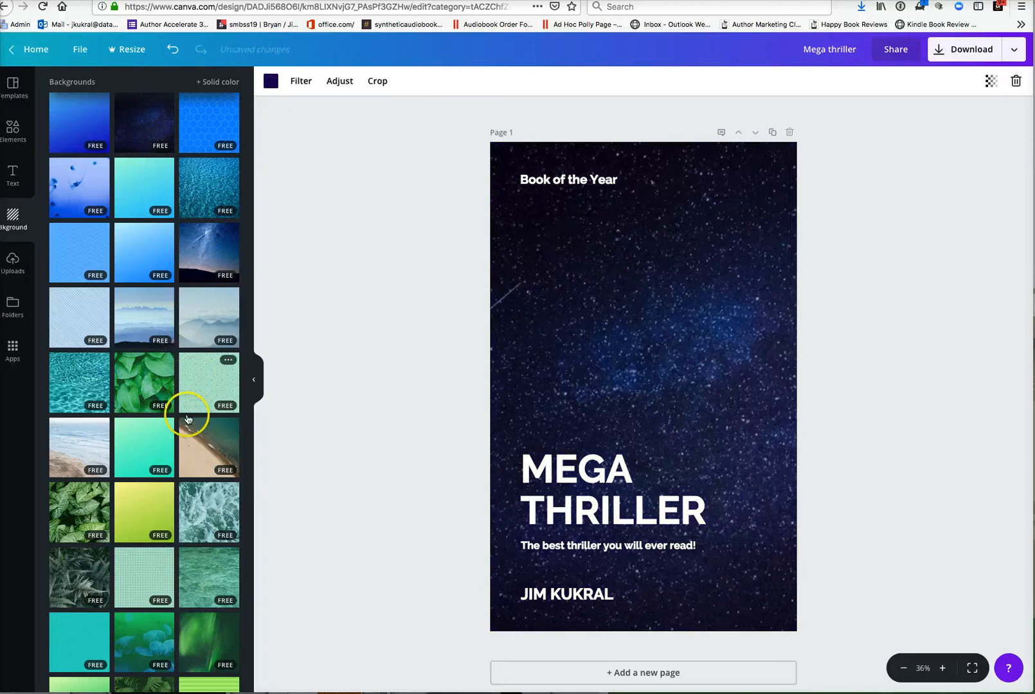
Step: Set the free image of an orange sunset sky over city buildings as the cover background
scroll(186, 418, down, 4)
scroll(187, 422, down, 10)
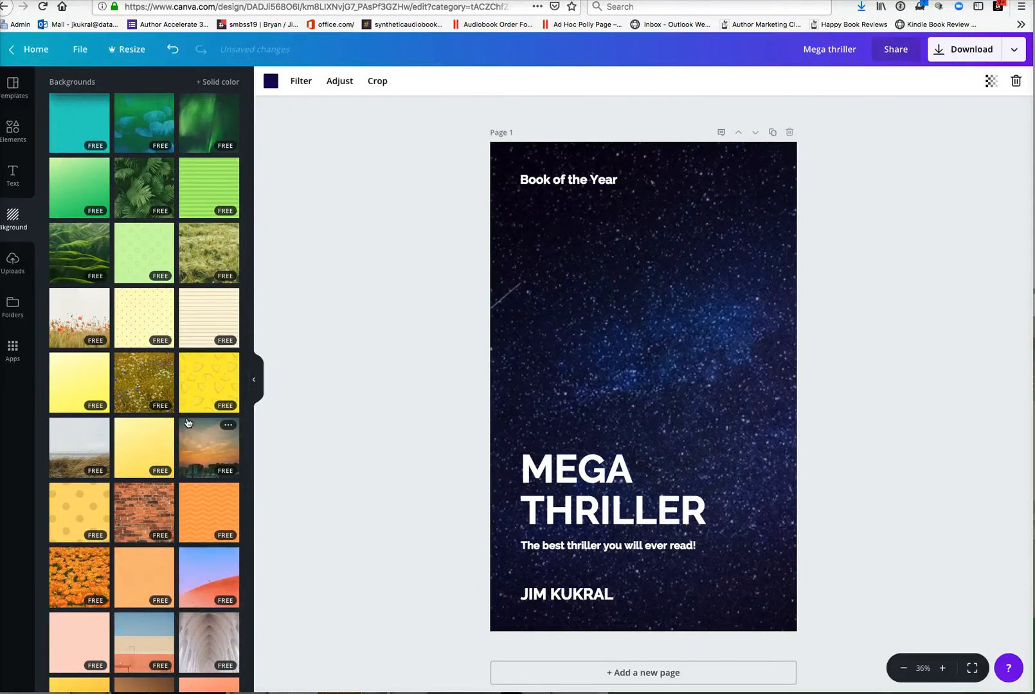
click(194, 432)
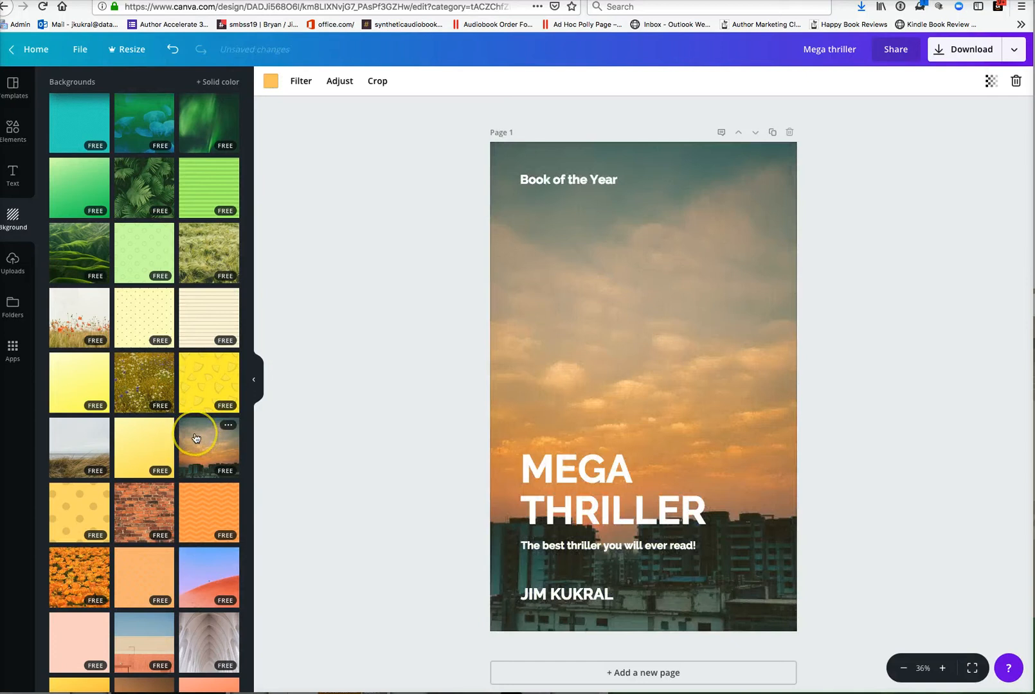
Step: Set the free night-time city image with lit highways as the cover background
scroll(196, 437, down, 20)
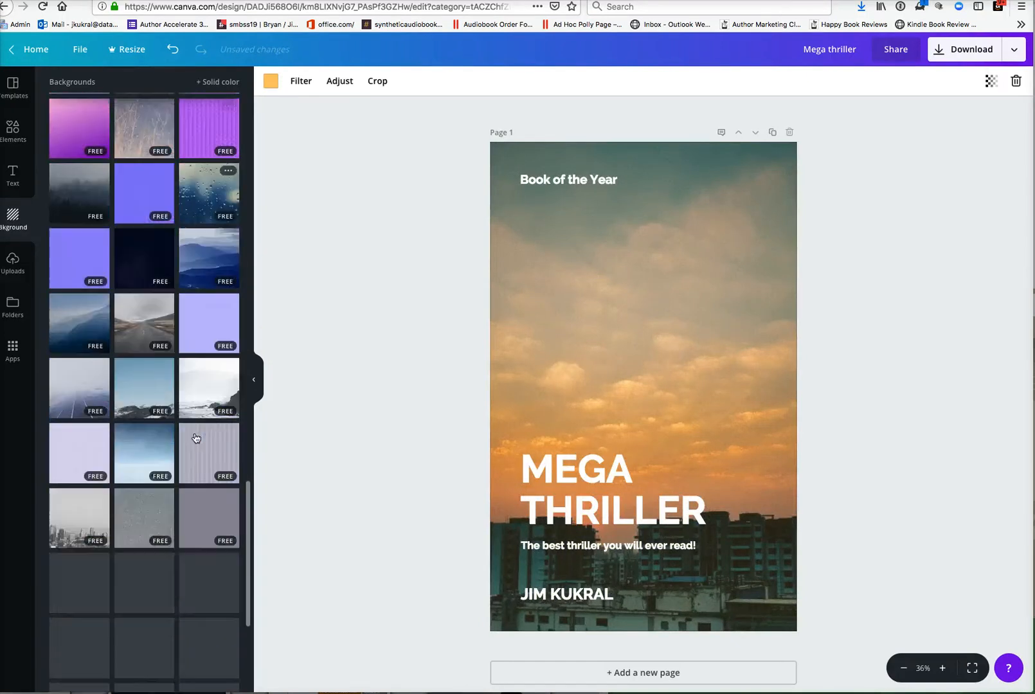
scroll(197, 437, down, 15)
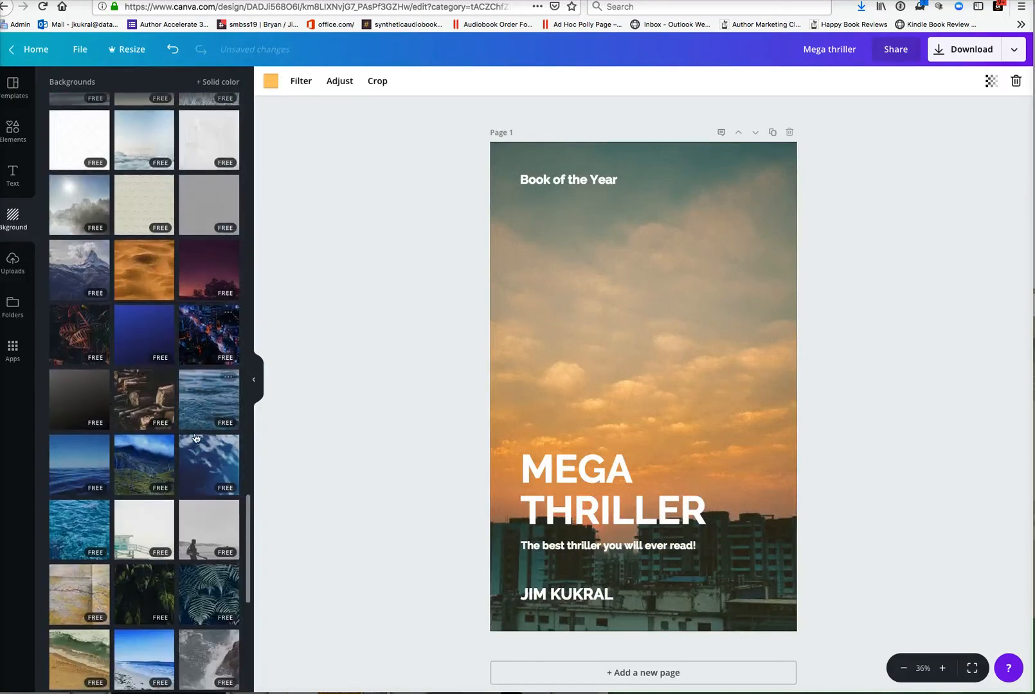
click(214, 347)
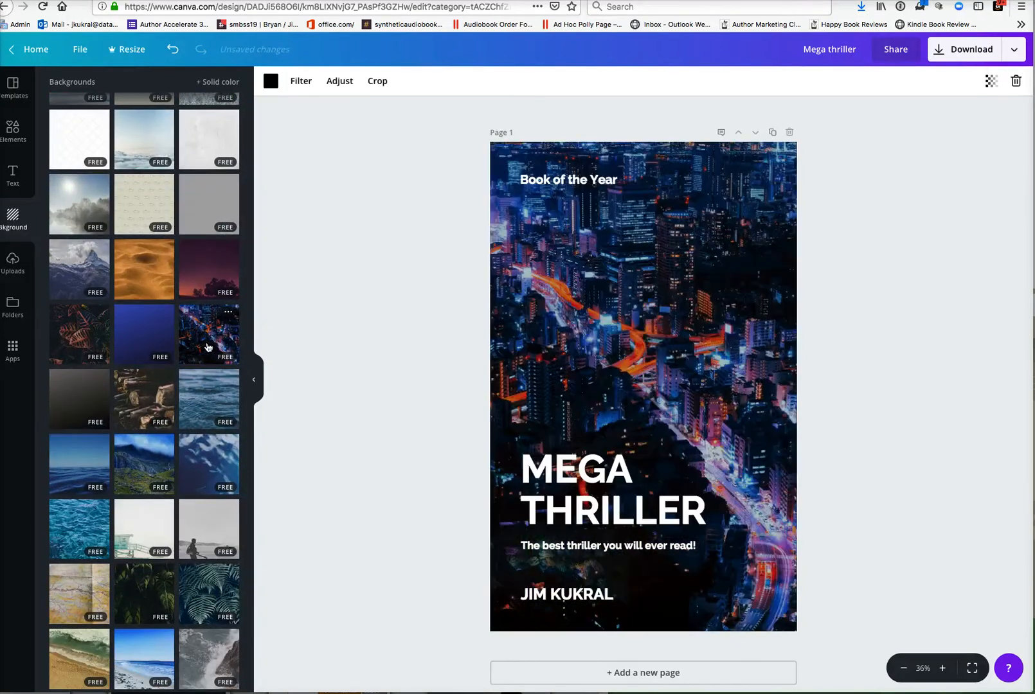
scroll(151, 180, up, 10)
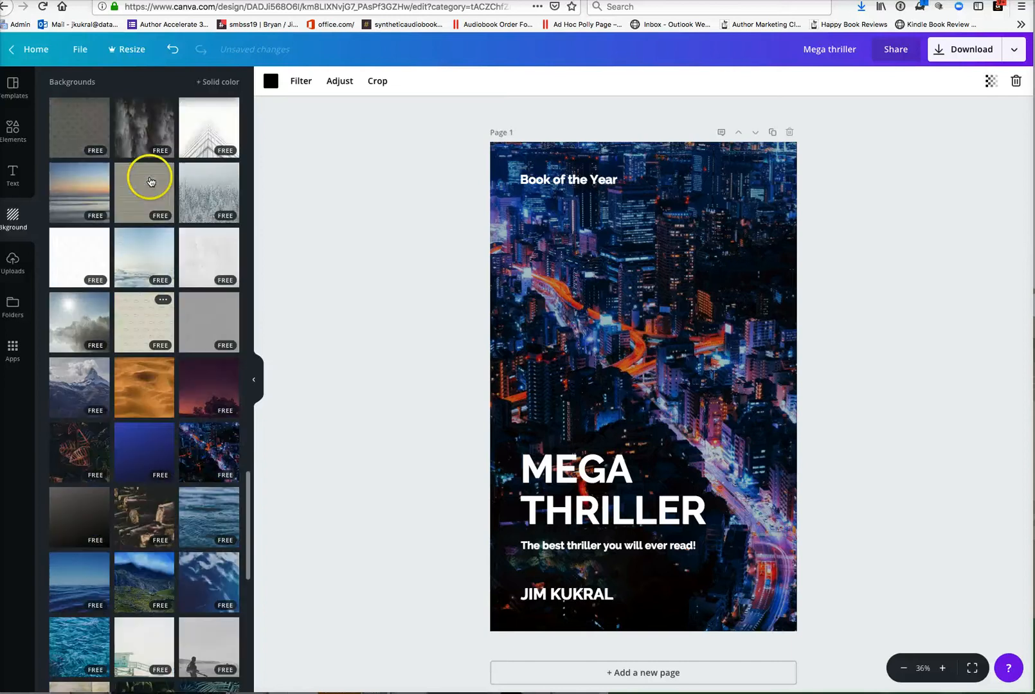
scroll(149, 181, up, 15)
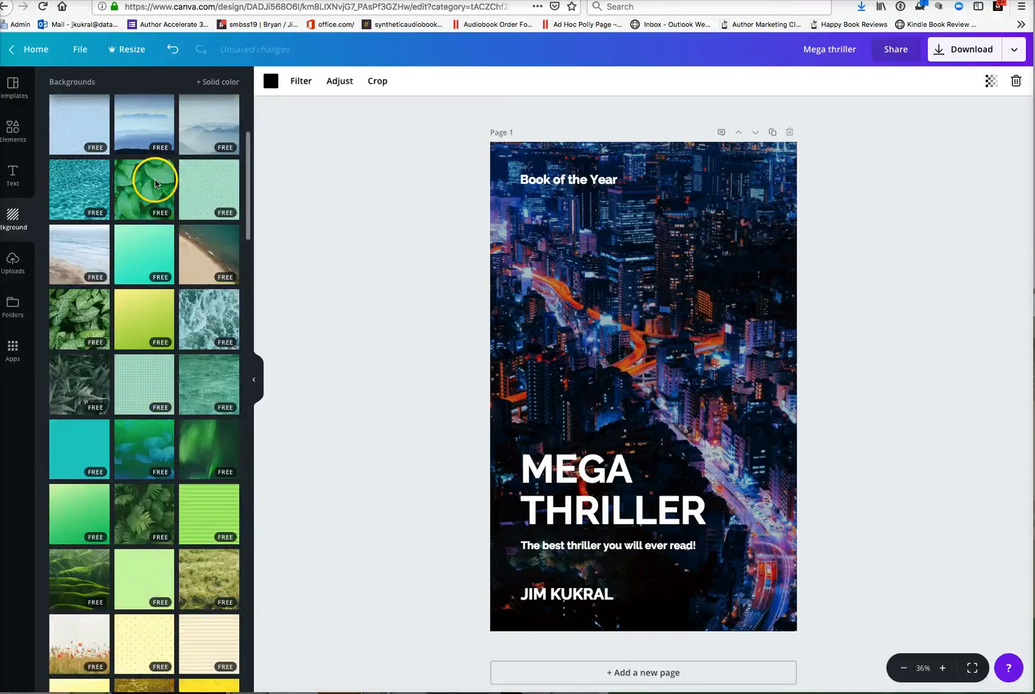
scroll(156, 185, down, 20)
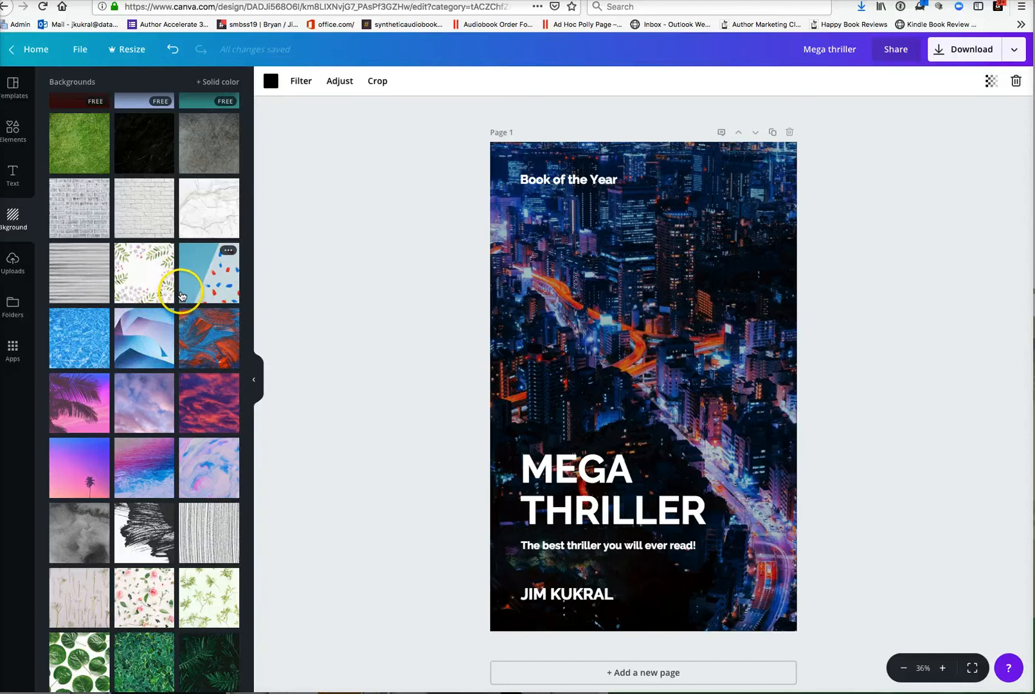
Step: Try the Selfie, Whimsical, Retro, Dare, Street and Peony filters on the city background, and apply Solar
click(555, 293)
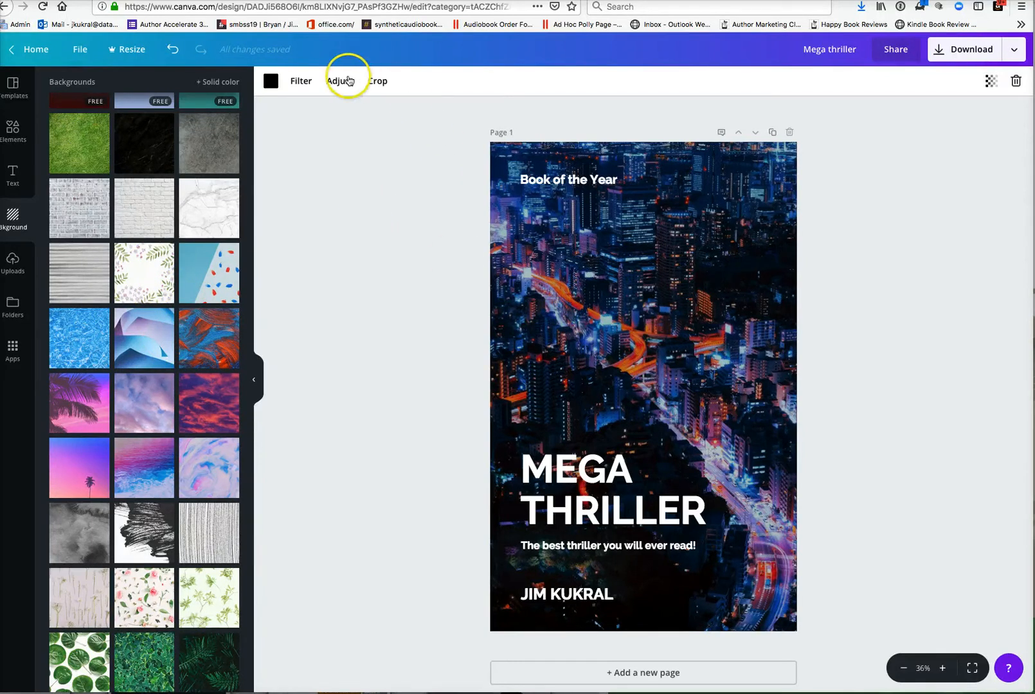
click(304, 87)
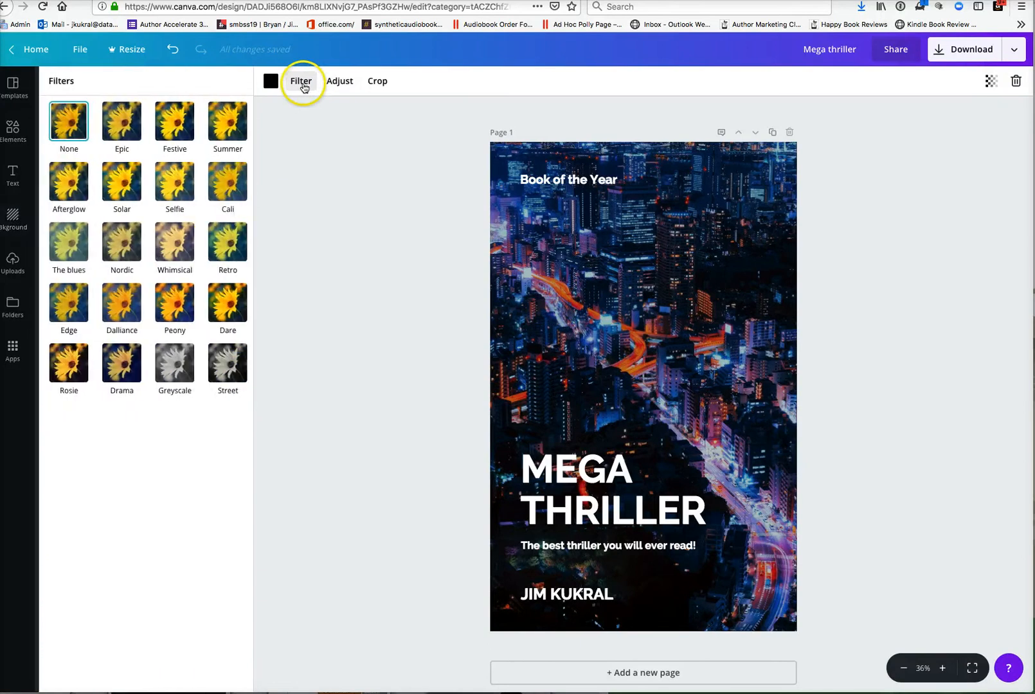
click(162, 189)
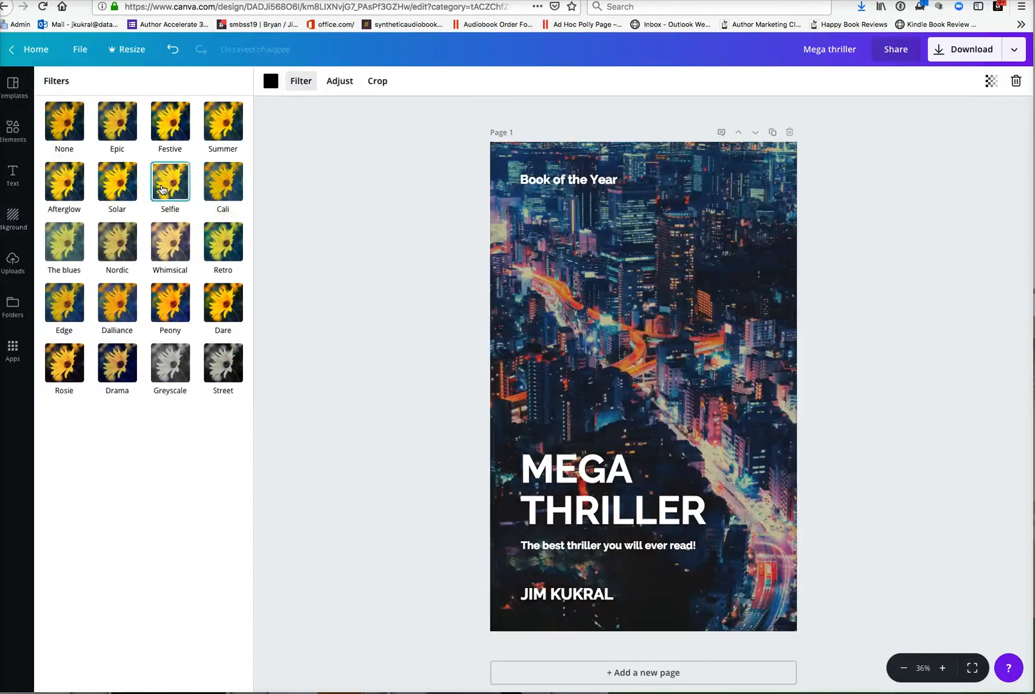
click(182, 246)
click(222, 243)
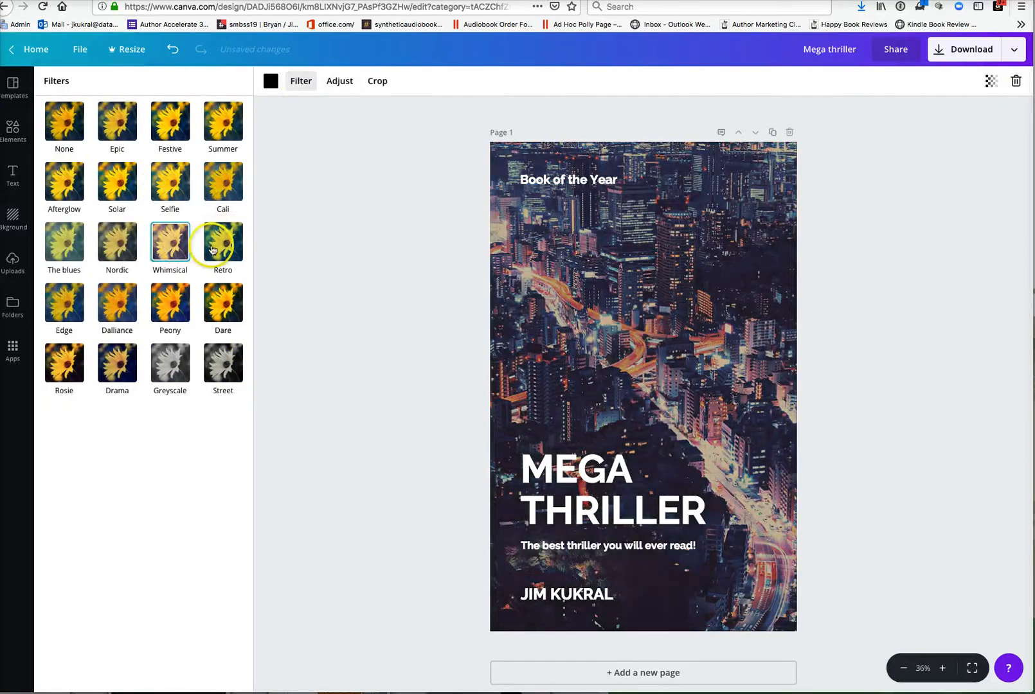
click(220, 312)
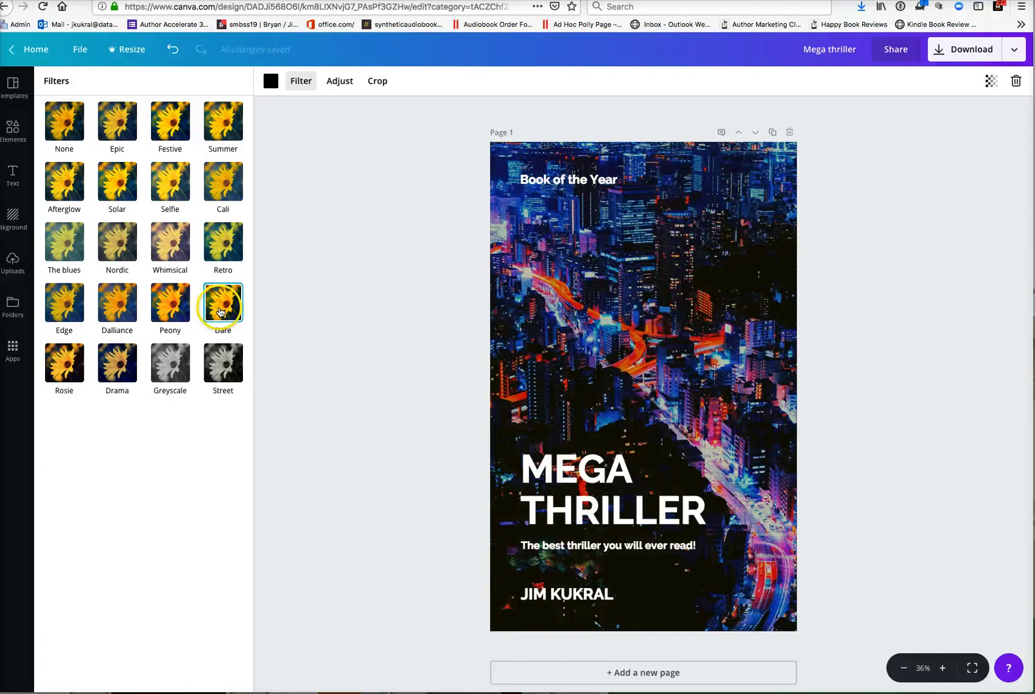
click(211, 354)
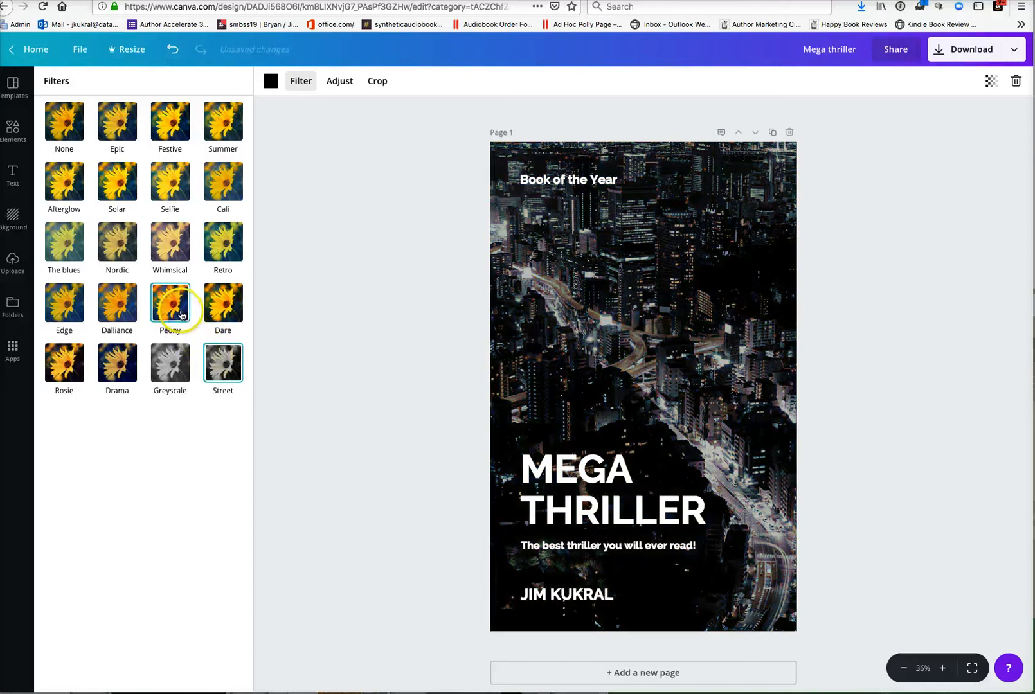
click(181, 313)
click(119, 189)
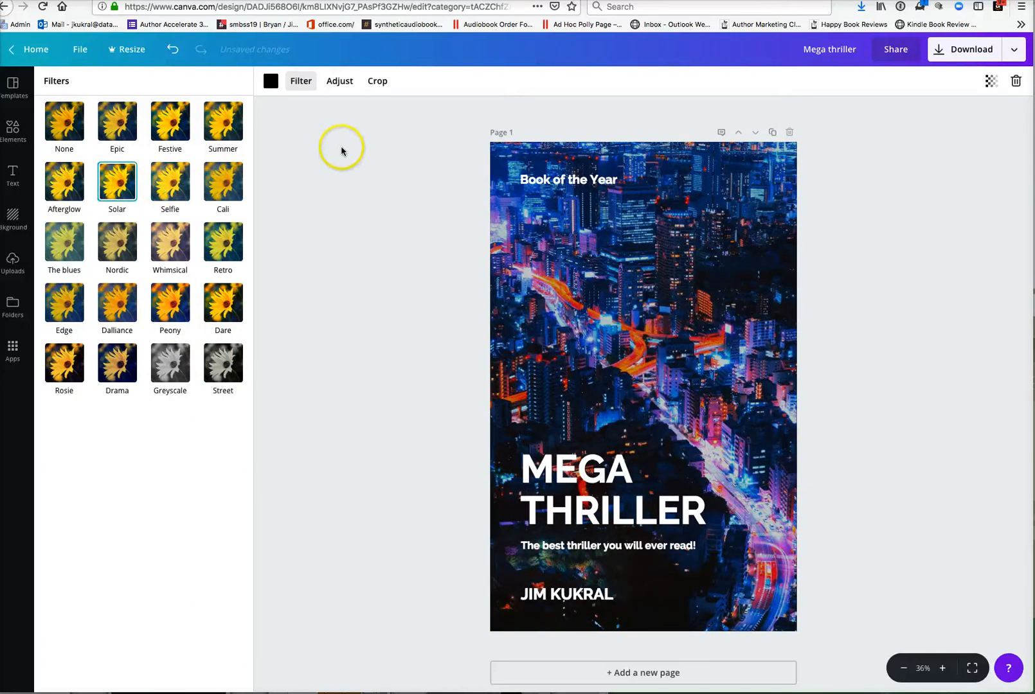
Step: Adjust the transparency of the night-city background image, and deselect it
click(990, 81)
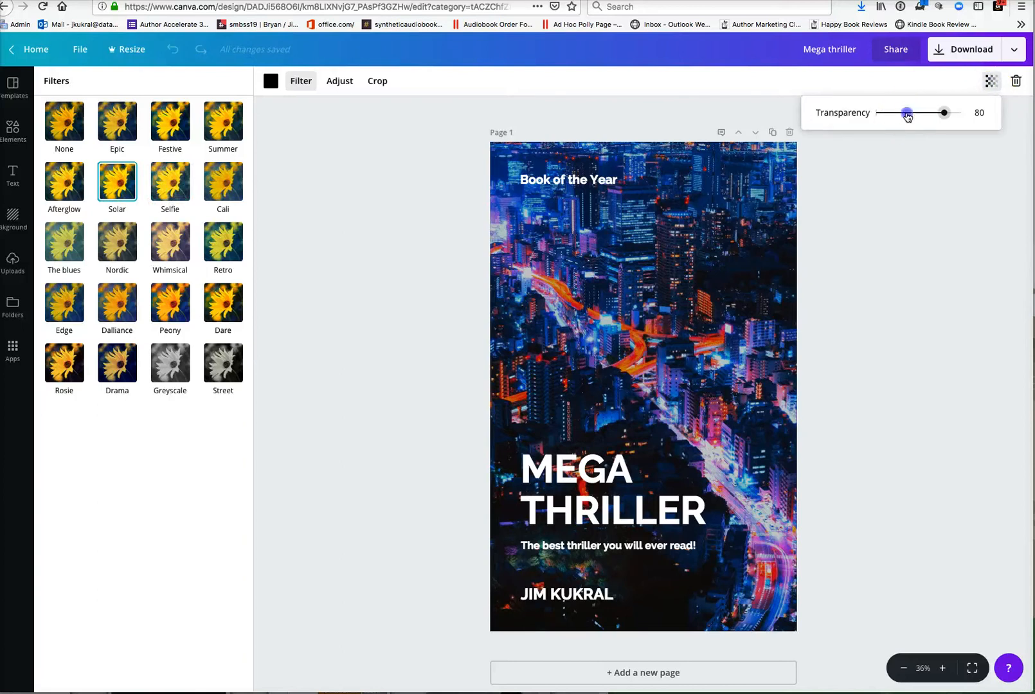
click(906, 113)
drag(906, 114, 932, 124)
click(955, 183)
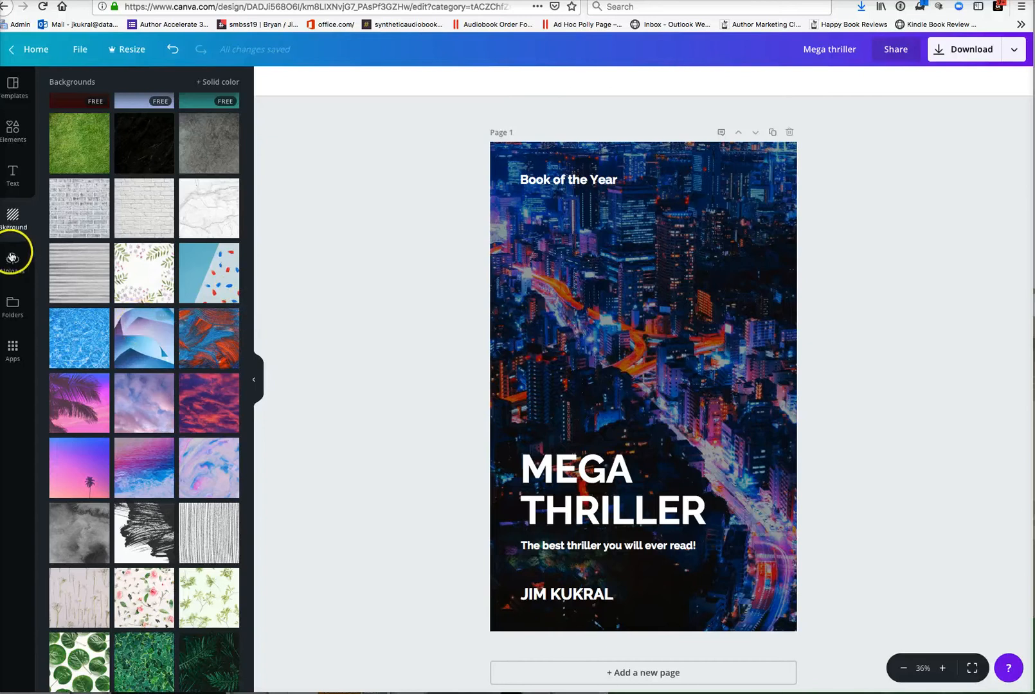
Step: Add the free "cold, smooth & tasty." text combination to the cover, and place it below the "Book of the Year" line
click(20, 182)
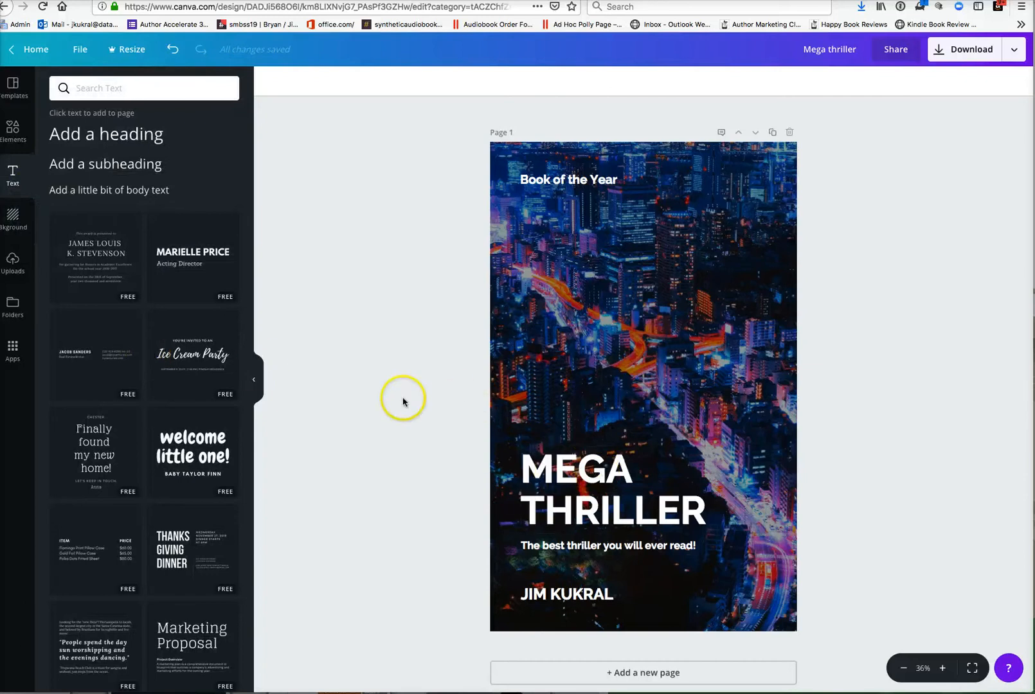
scroll(198, 425, down, 4)
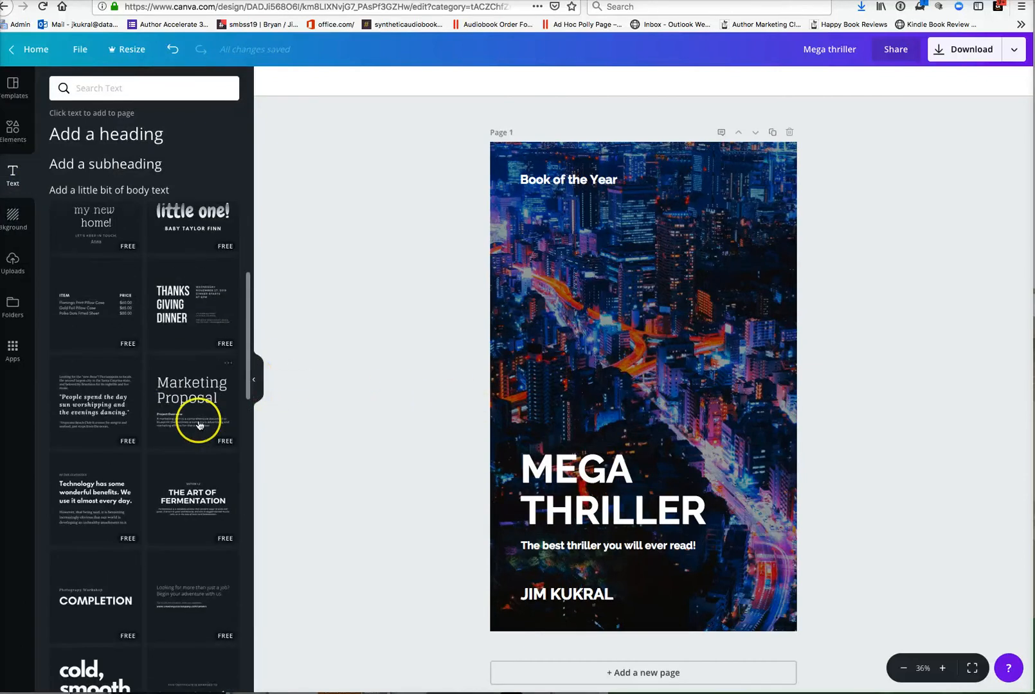
scroll(200, 424, down, 3)
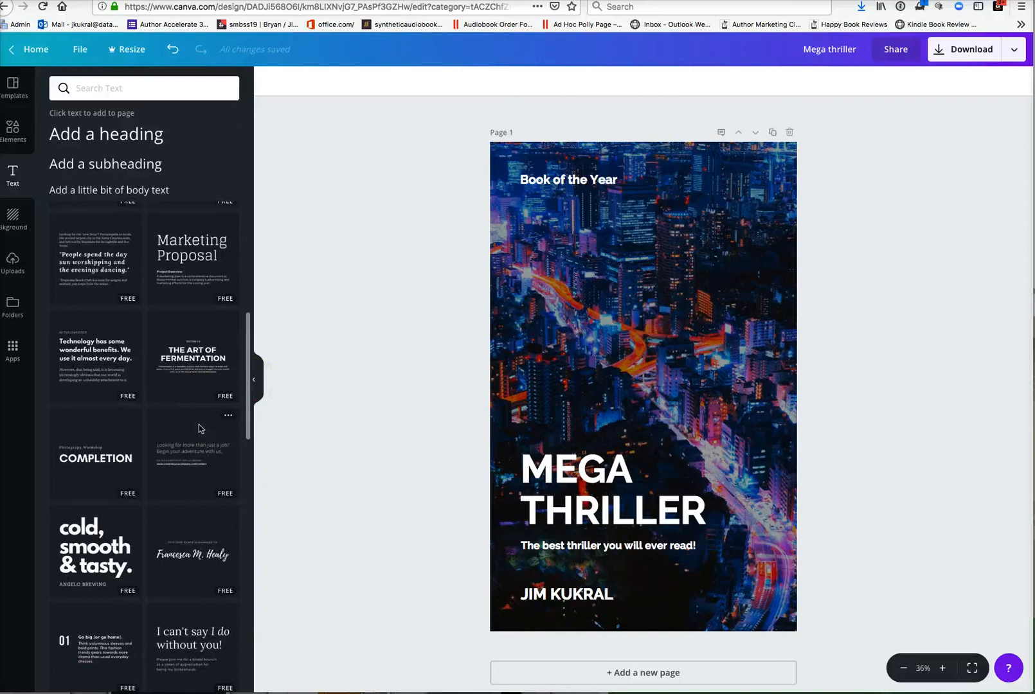
scroll(194, 450, down, 2)
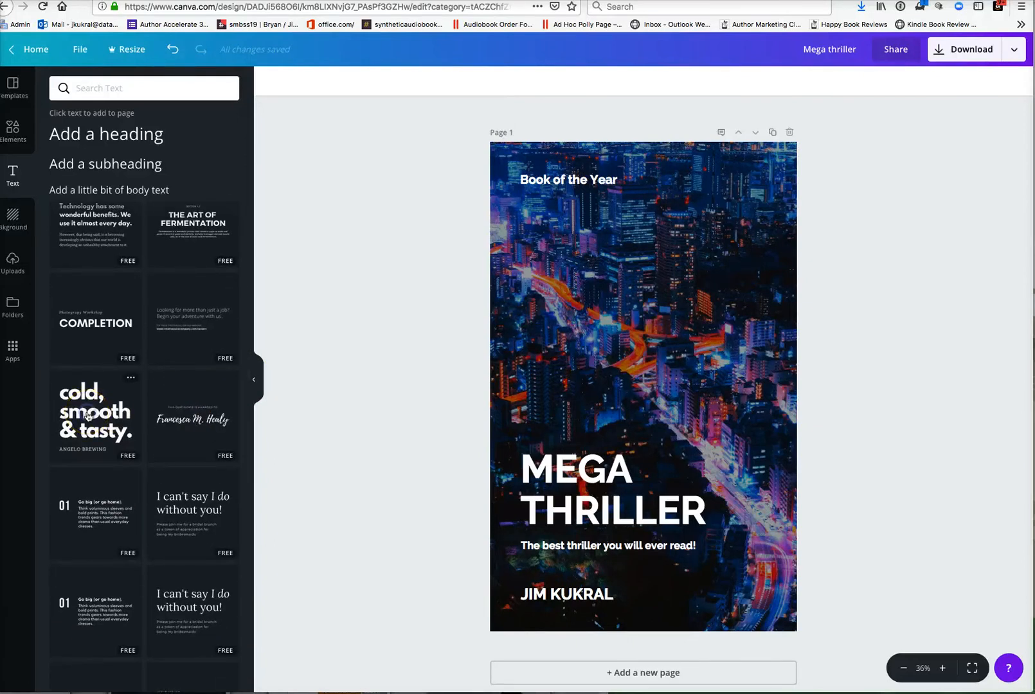
click(89, 415)
drag(548, 246, 638, 296)
Step: Color the "cold, smooth & tasty." heading text yellow
double_click(563, 272)
double_click(551, 253)
click(537, 232)
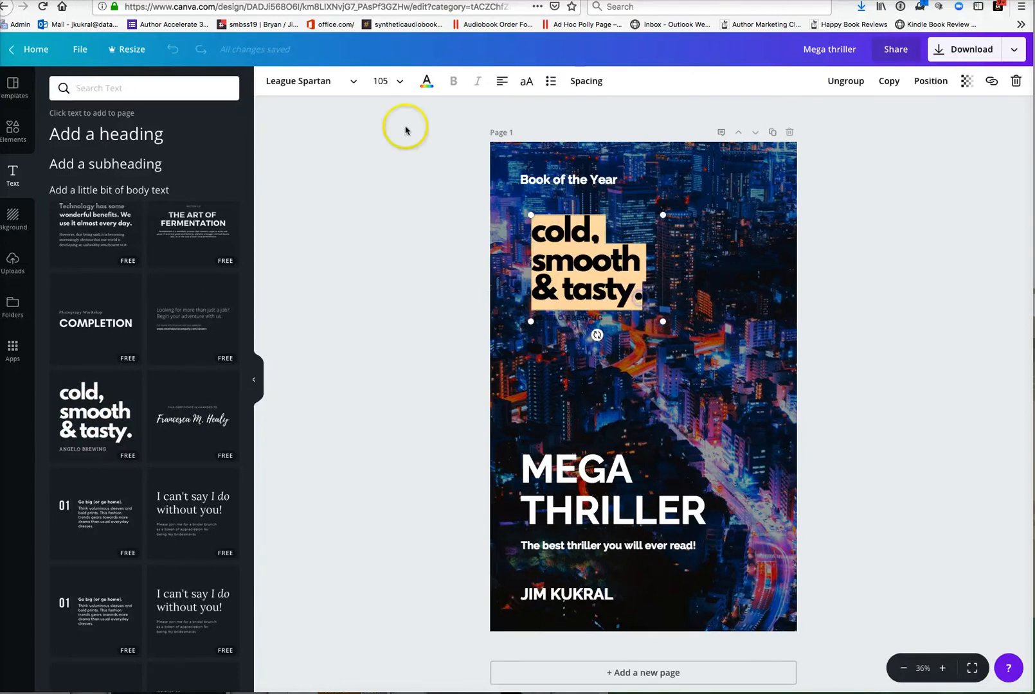
click(428, 83)
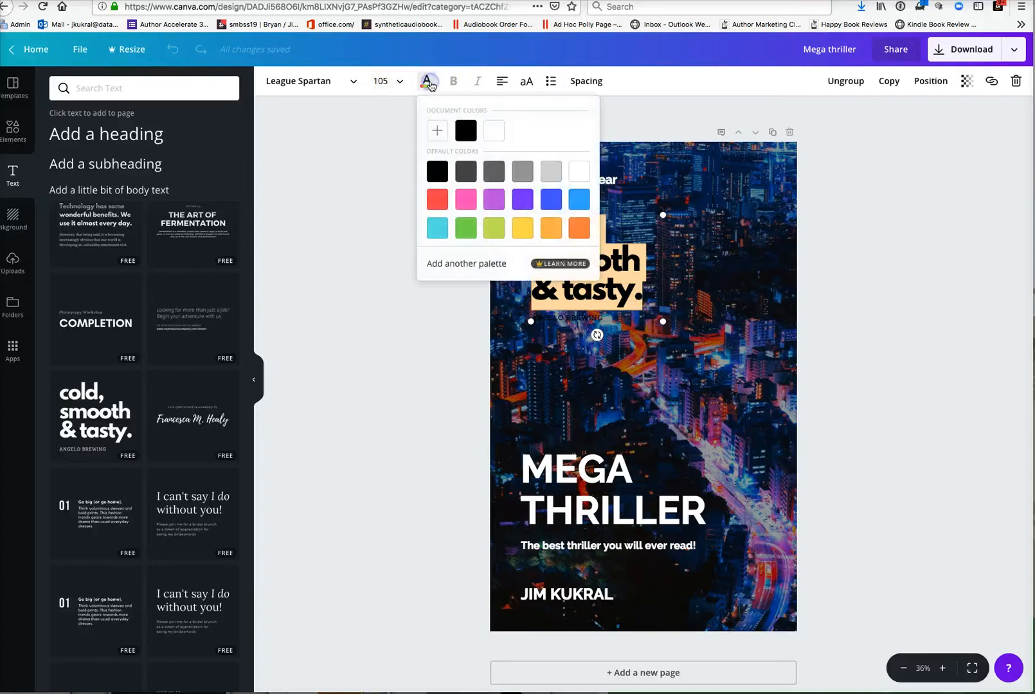
click(524, 229)
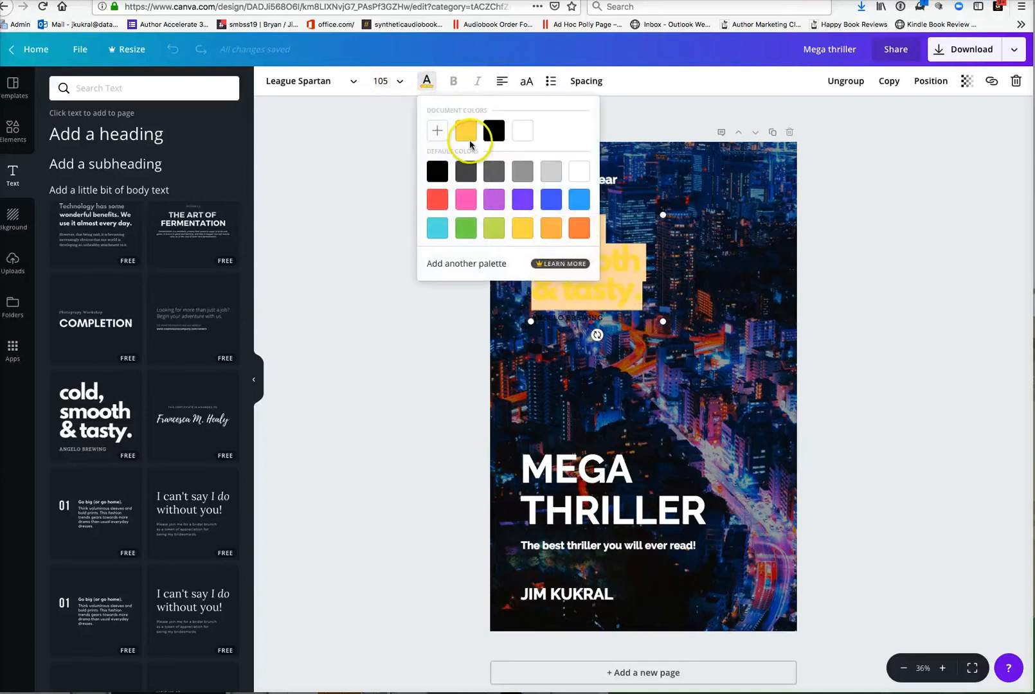
Step: Change the font of the yellow "cold, smooth & tasty." heading to Sanchez
click(380, 81)
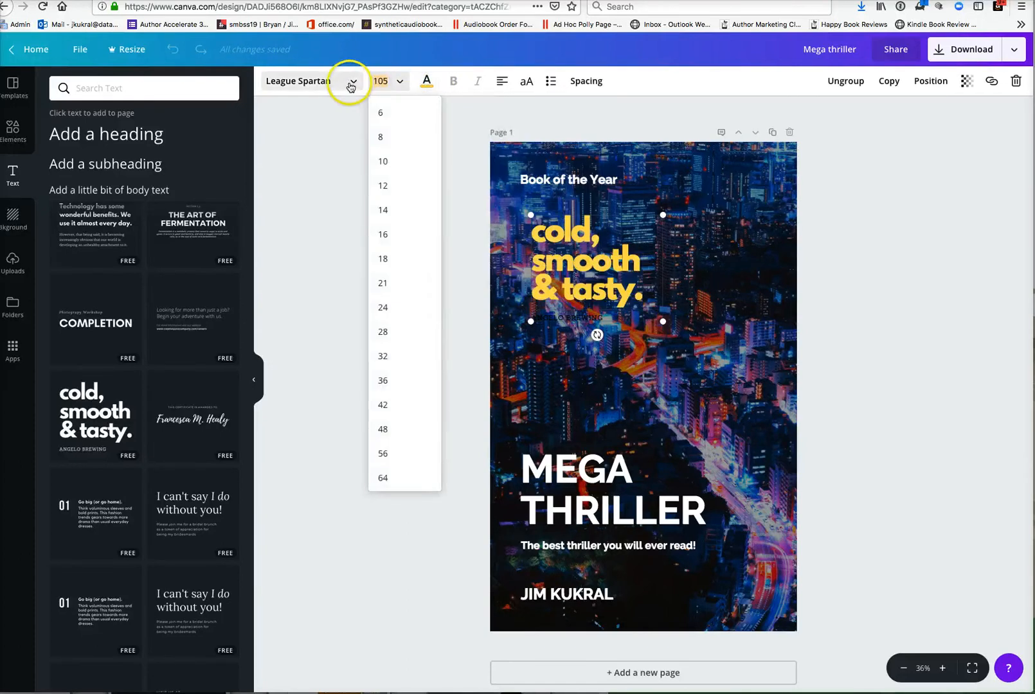
click(350, 82)
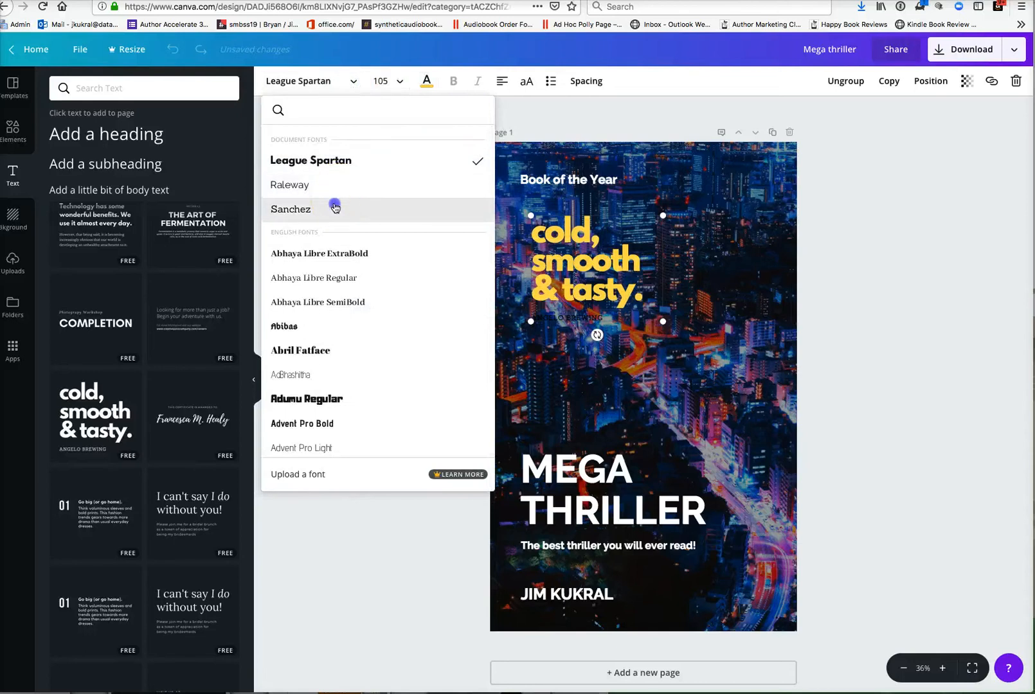
click(336, 207)
Step: Set the yellow heading's font size to 144, and scale its text group up to a font size of about 208
double_click(587, 277)
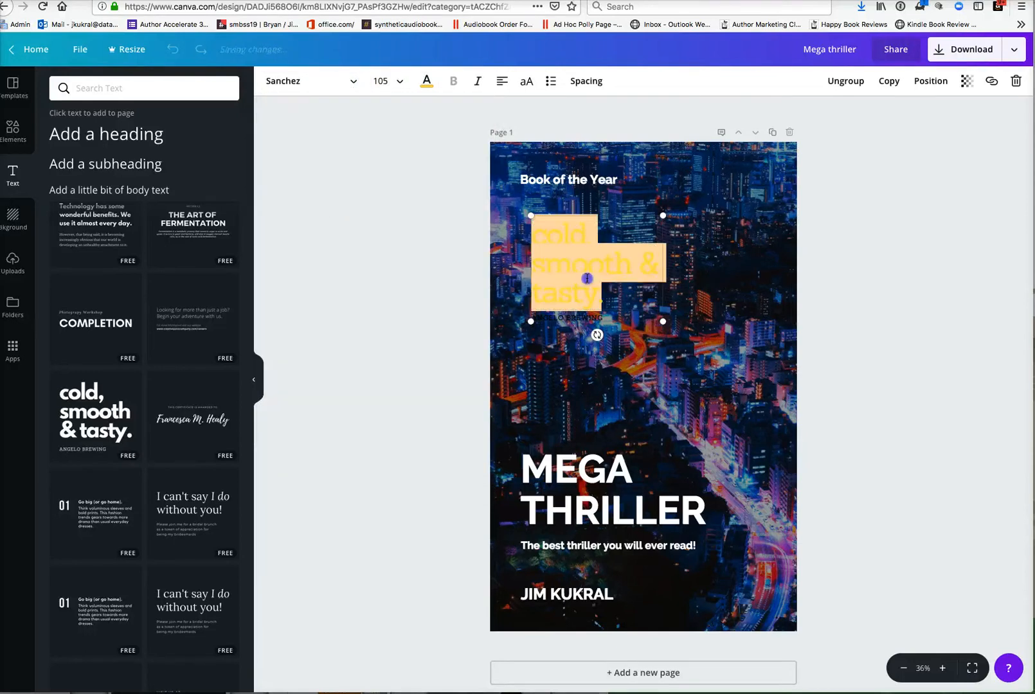
click(397, 81)
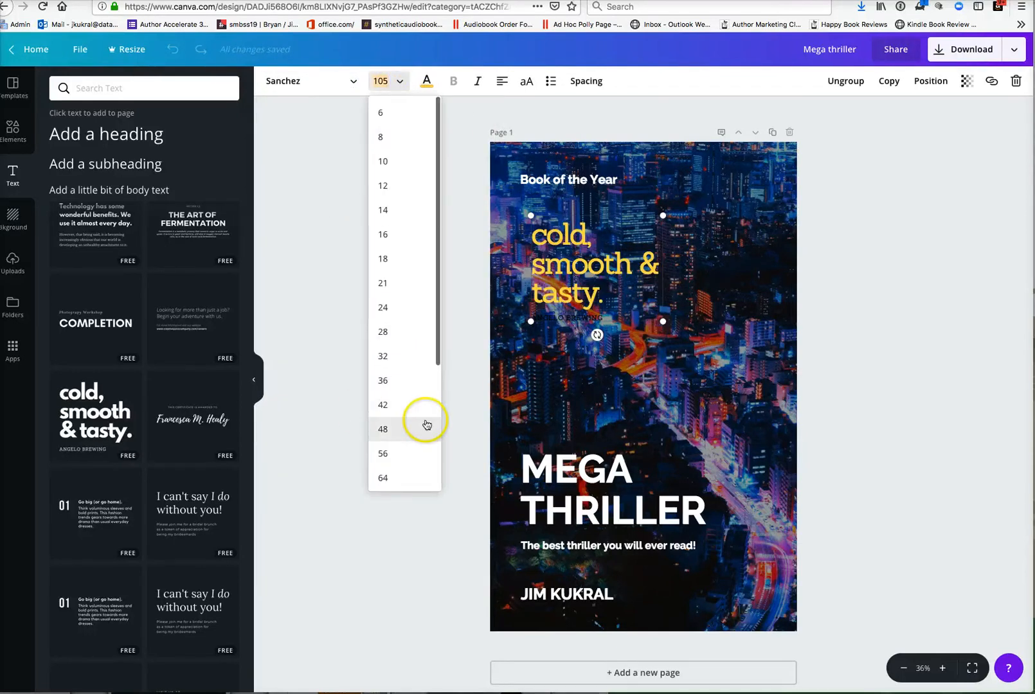
scroll(424, 425, down, 3)
click(400, 475)
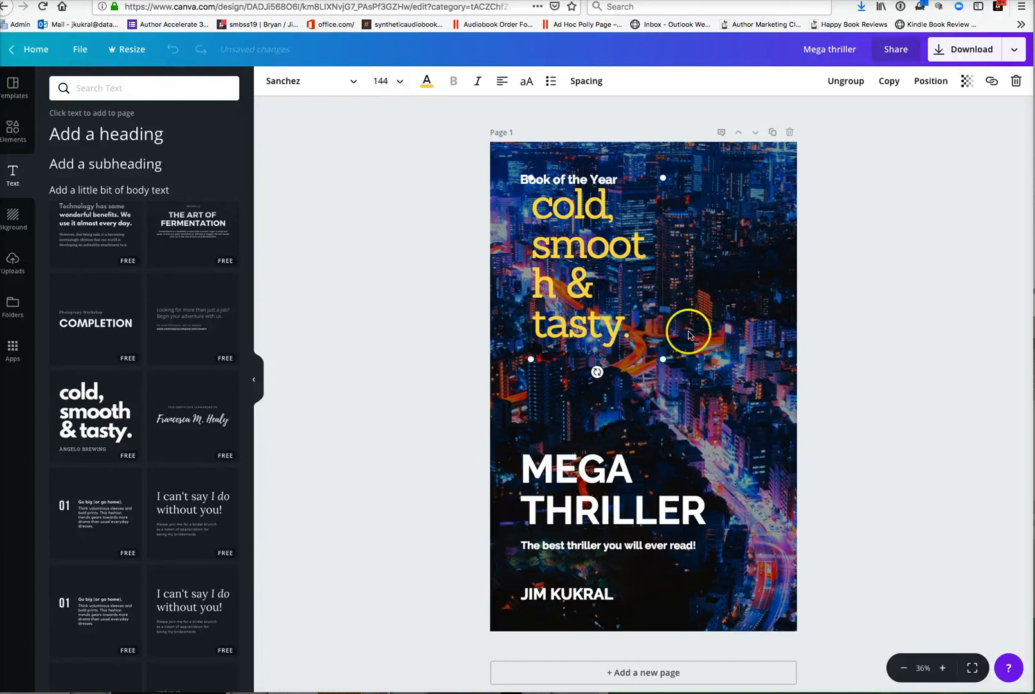
drag(749, 358, 814, 373)
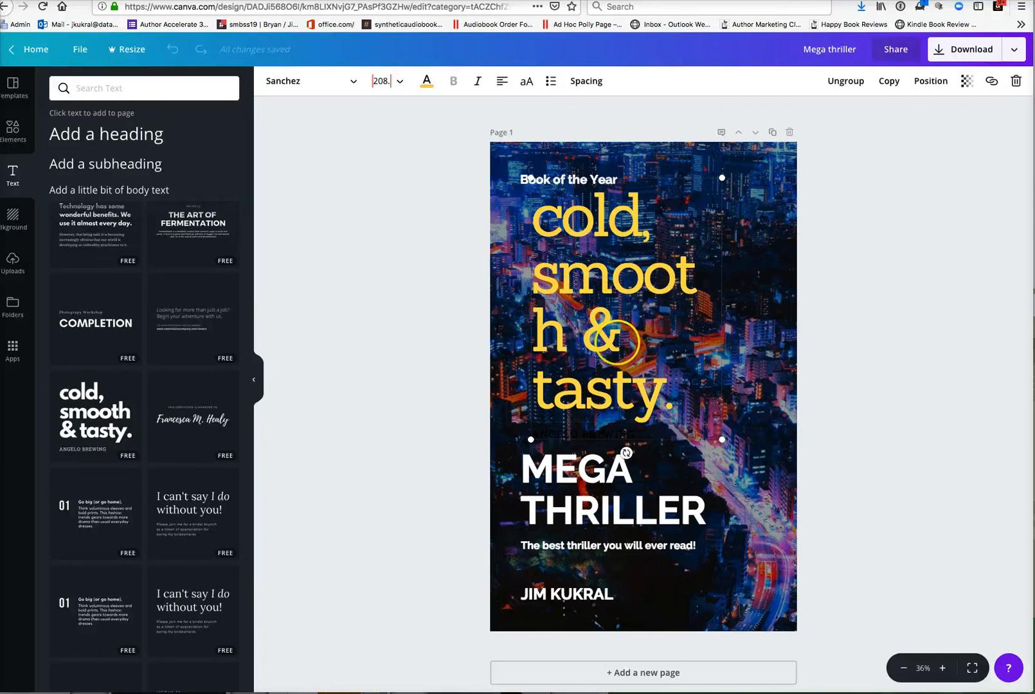
Step: Set the yellow heading's font size to 120, and move its text group up to just below the "Book of the Year" line
drag(671, 406, 519, 209)
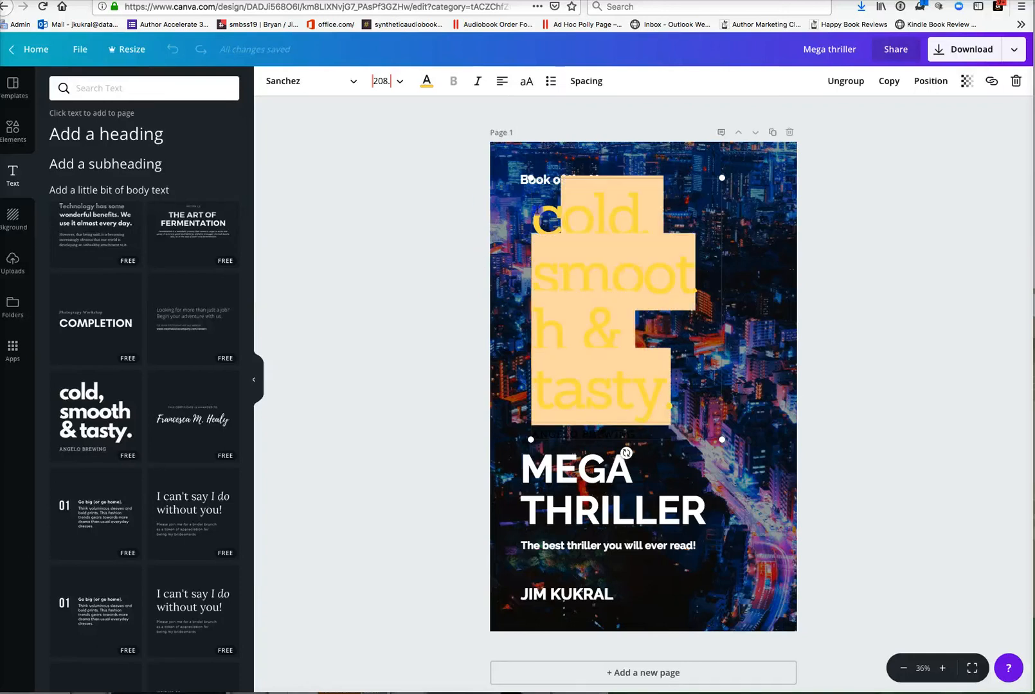
click(381, 81)
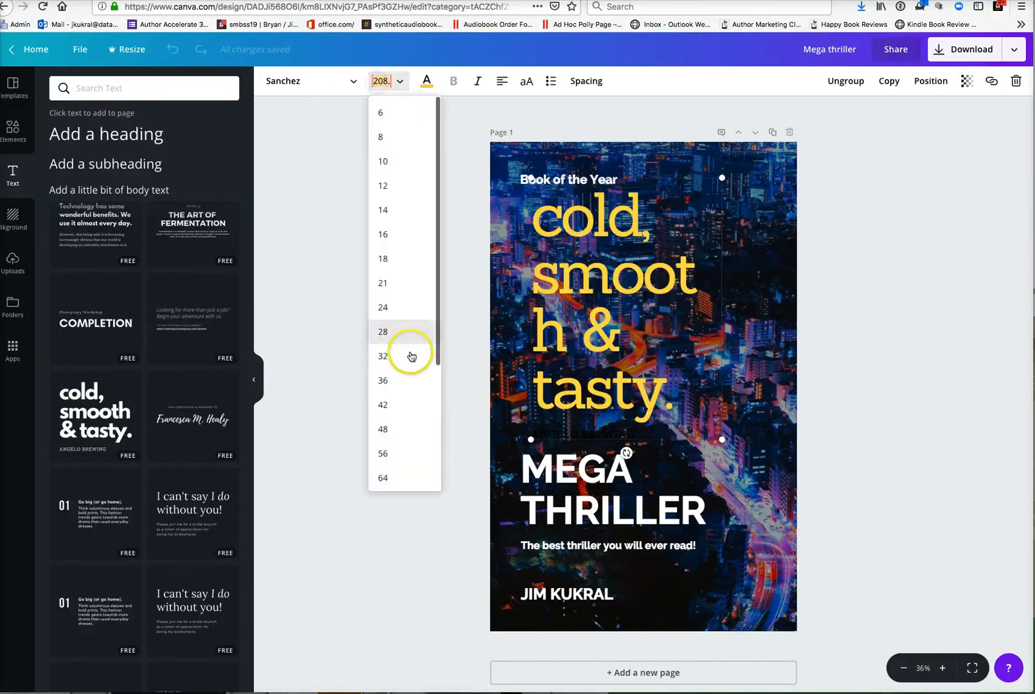
scroll(412, 411, down, 3)
click(398, 447)
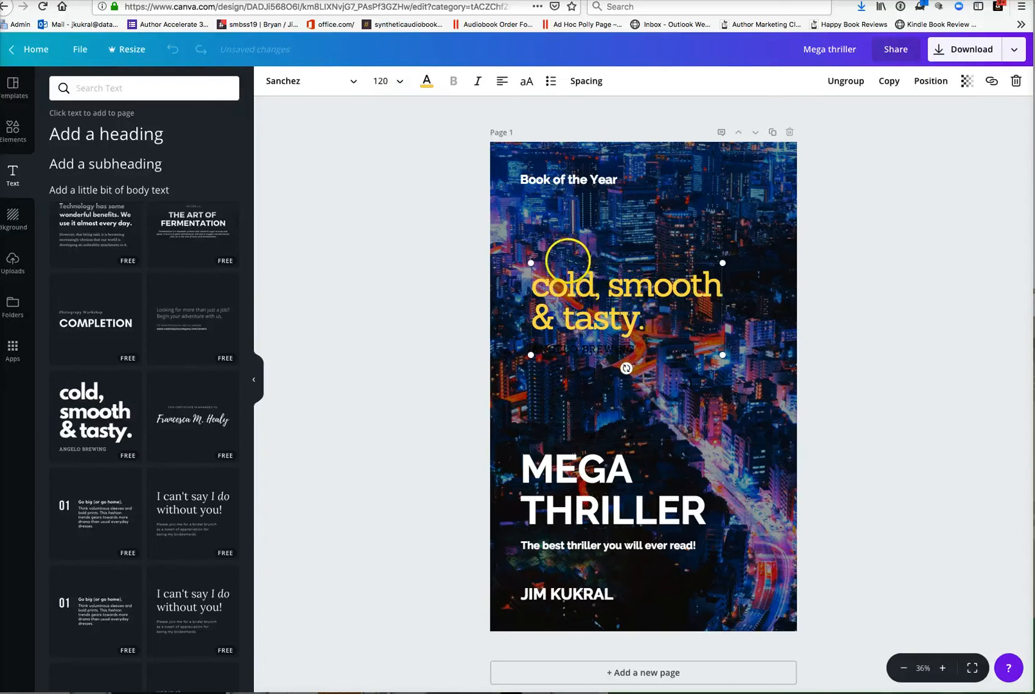
drag(569, 259, 602, 194)
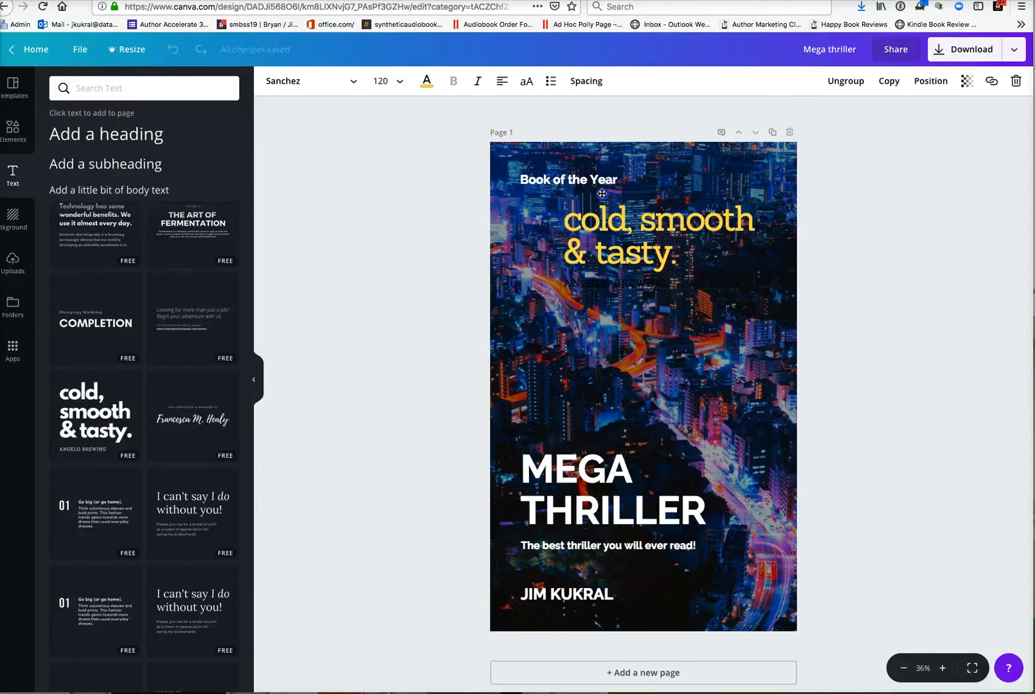
Step: Delete the "Book of the Year" line from the cover, and select the yellow "cold, smooth & tasty." text group
click(578, 180)
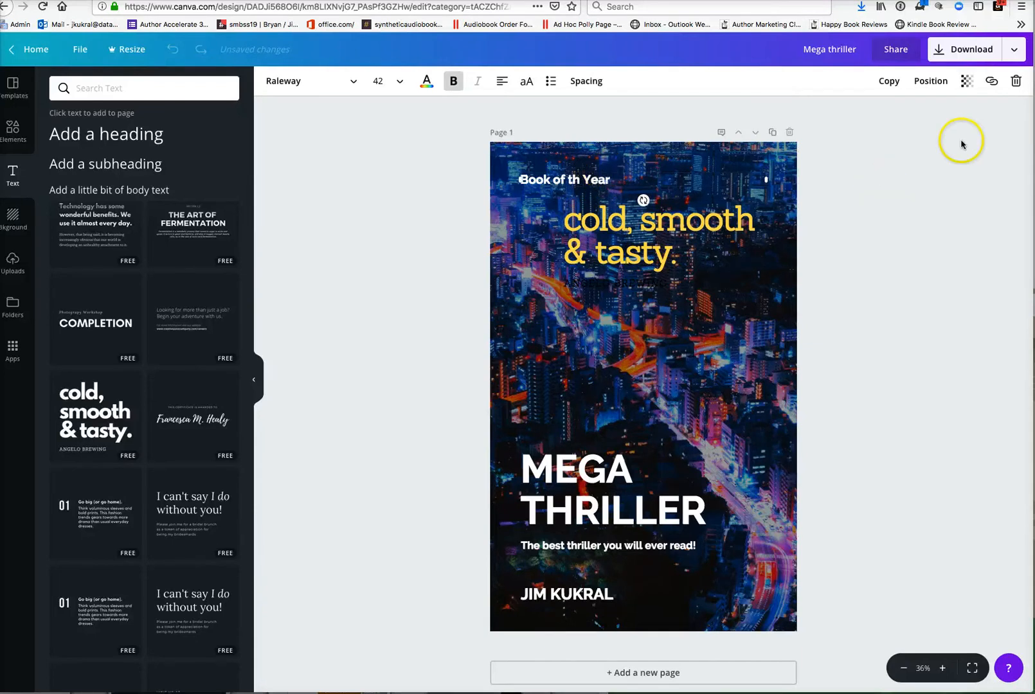
click(1016, 82)
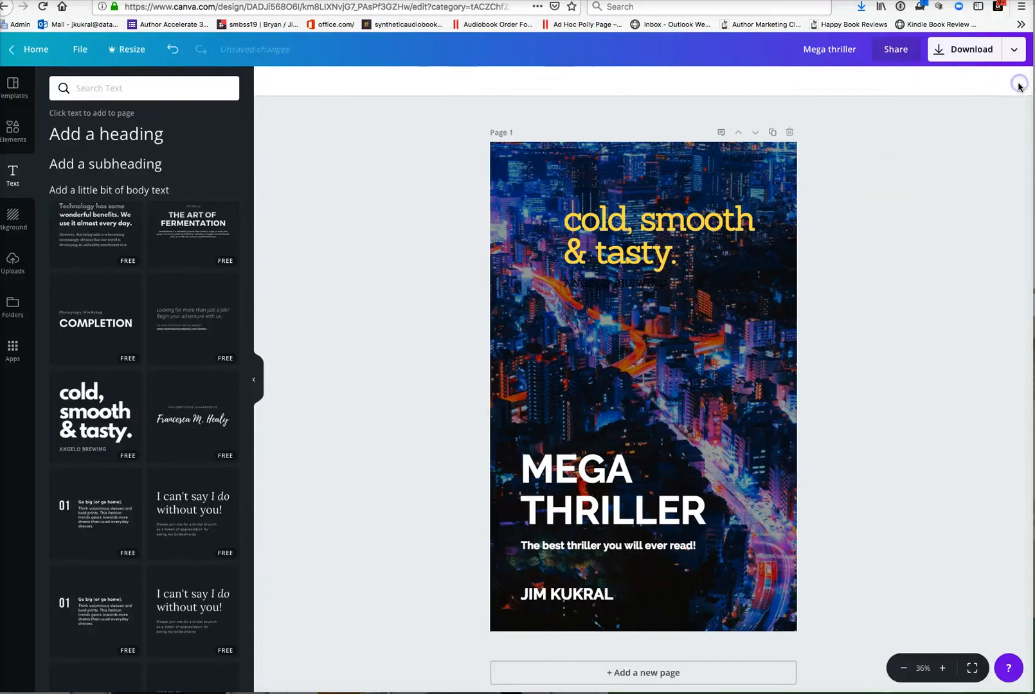
click(604, 307)
click(608, 271)
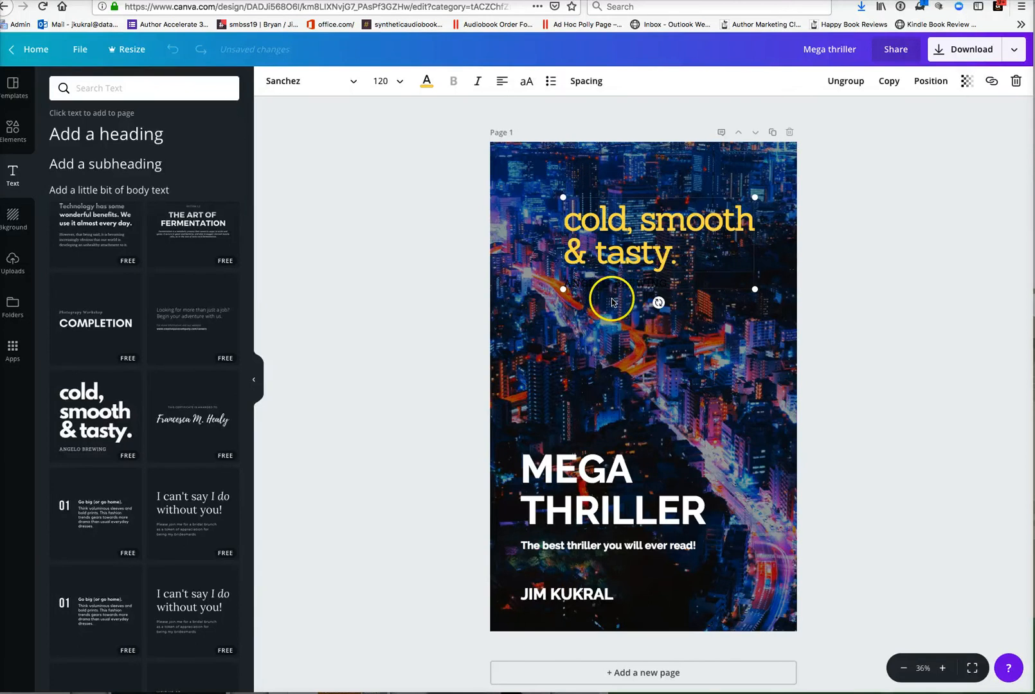
Step: Move the yellow "cold, smooth & tasty." text group slightly lower within the upper part of the cover
drag(612, 287, 624, 415)
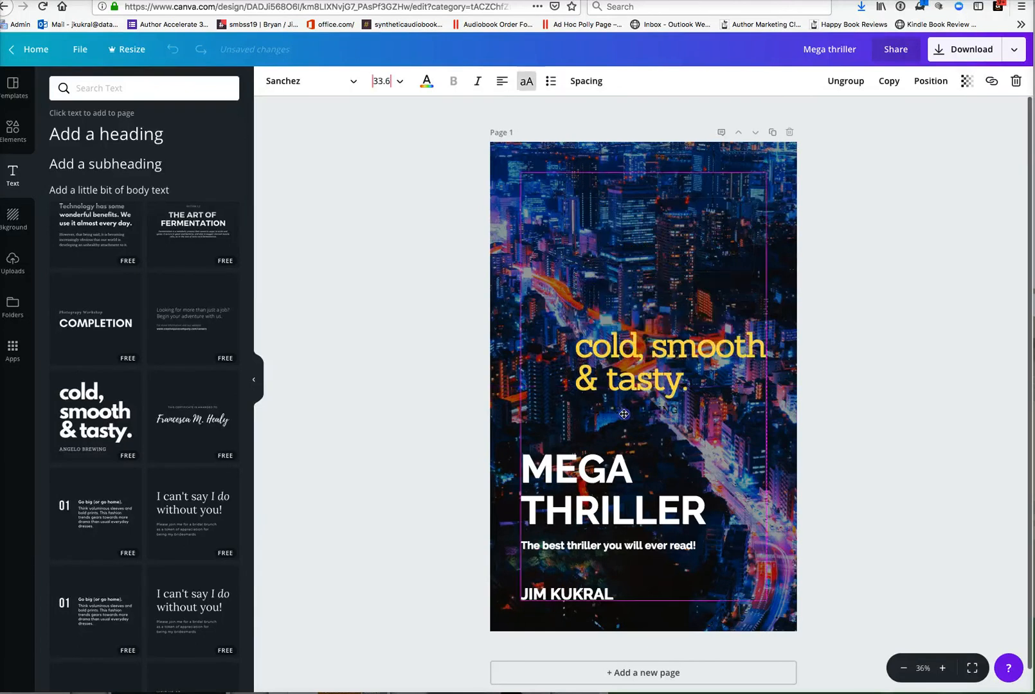
drag(625, 361, 608, 249)
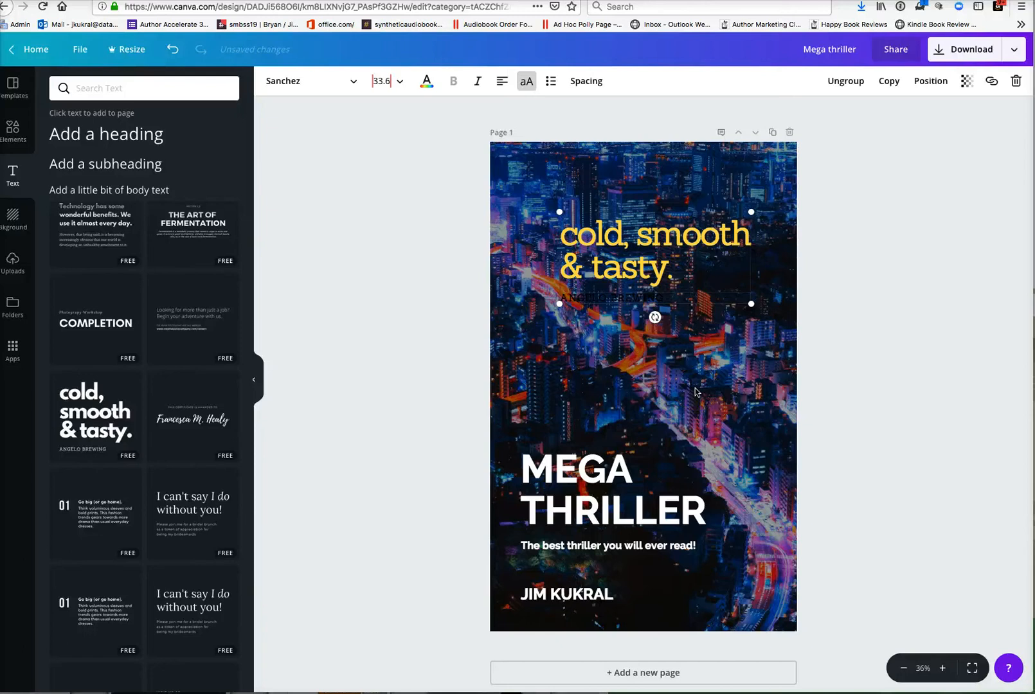
scroll(183, 466, down, 9)
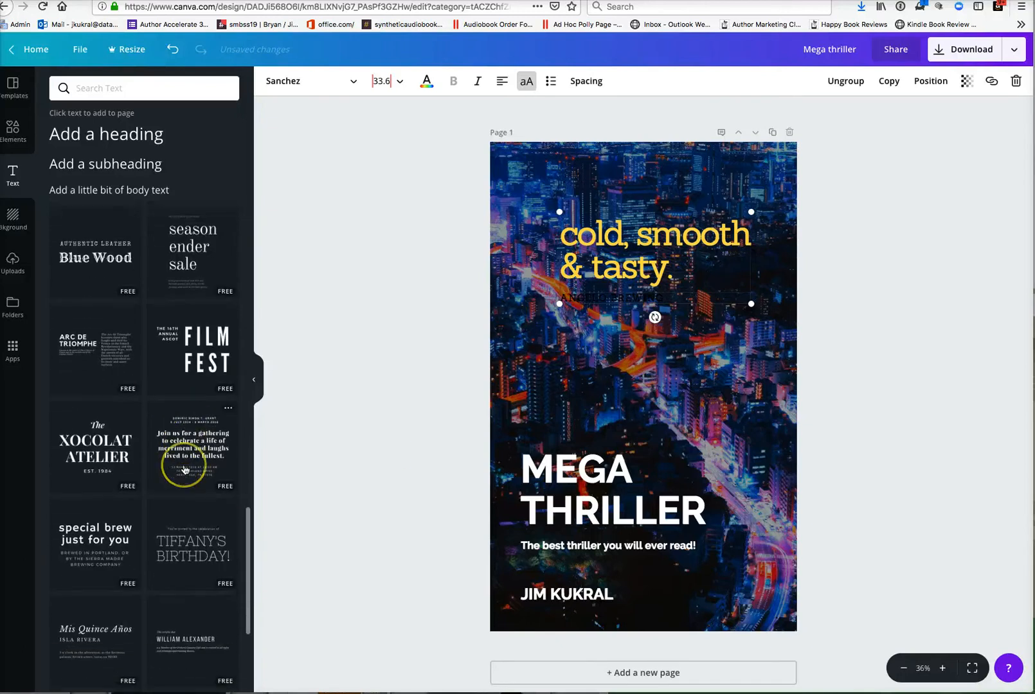
scroll(183, 469, down, 6)
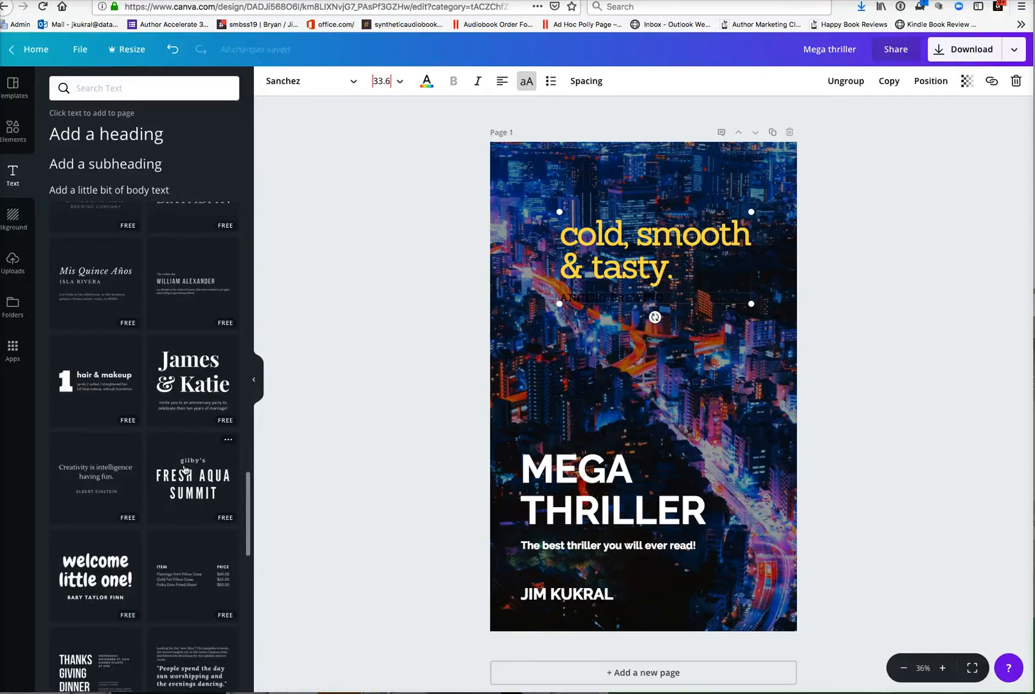
click(85, 368)
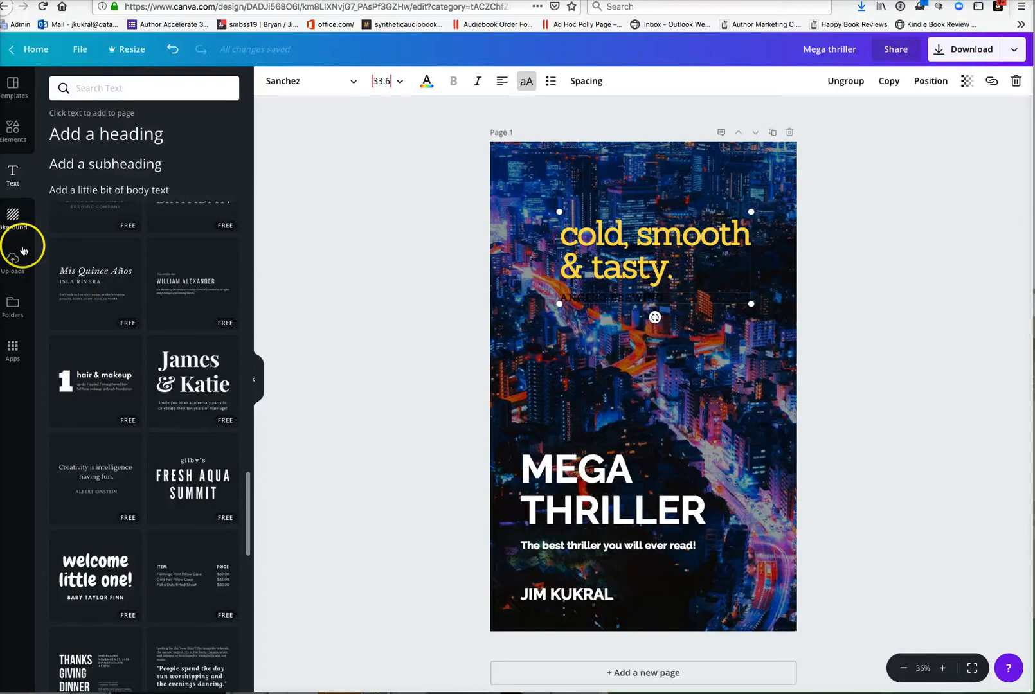
Step: Search the elements library for "thriller" and add the black-and-white night alley photo to the cover
click(8, 134)
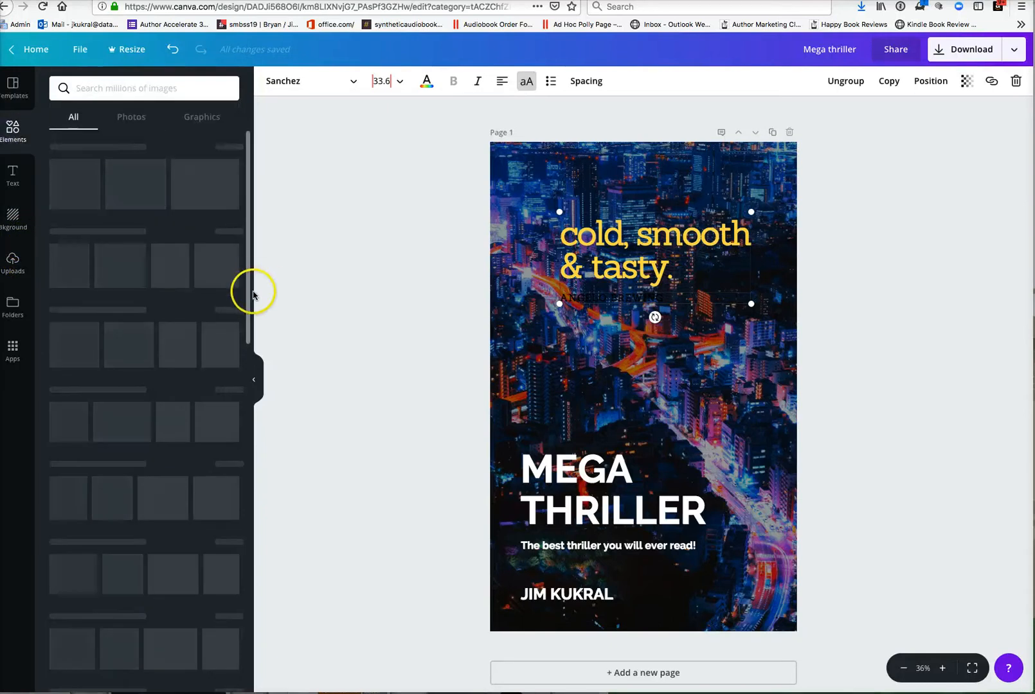
click(148, 83)
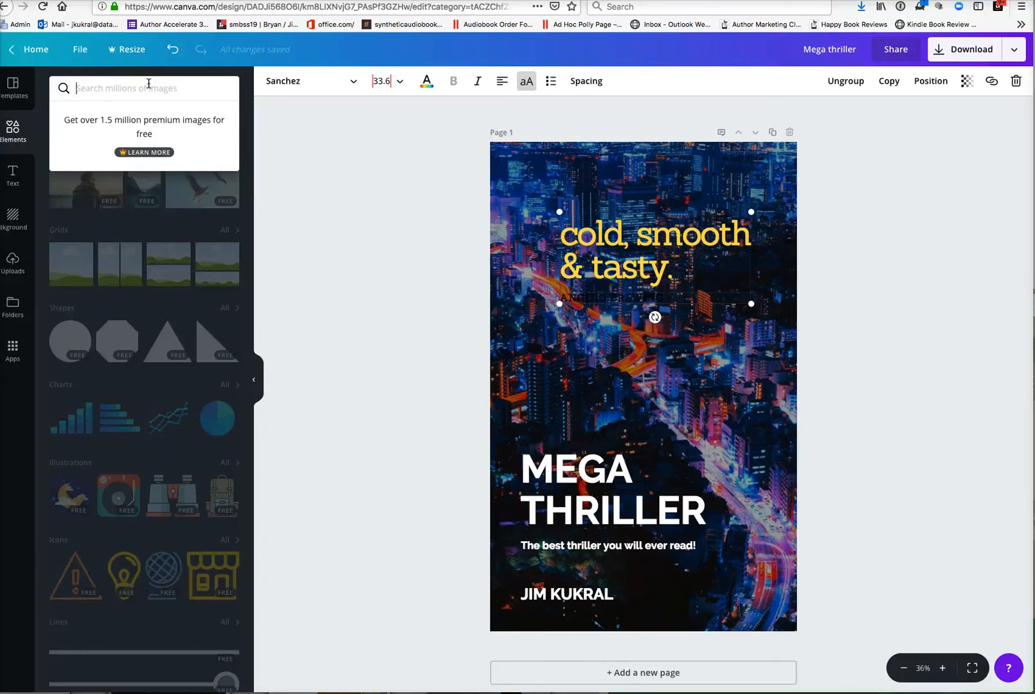
text(thrill)
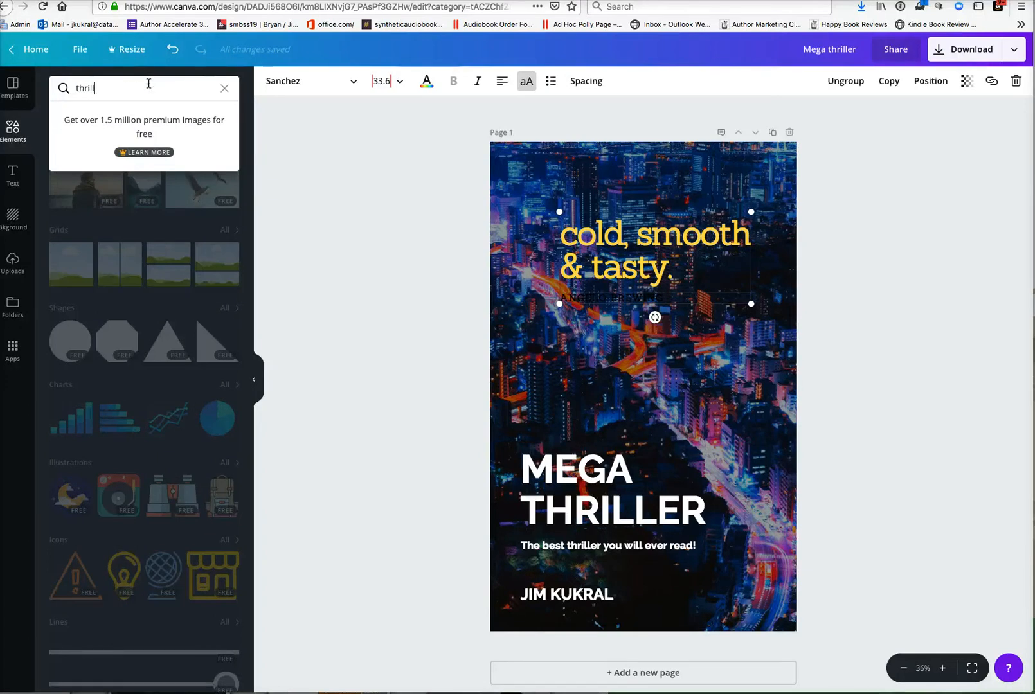
text(er)
key(Return)
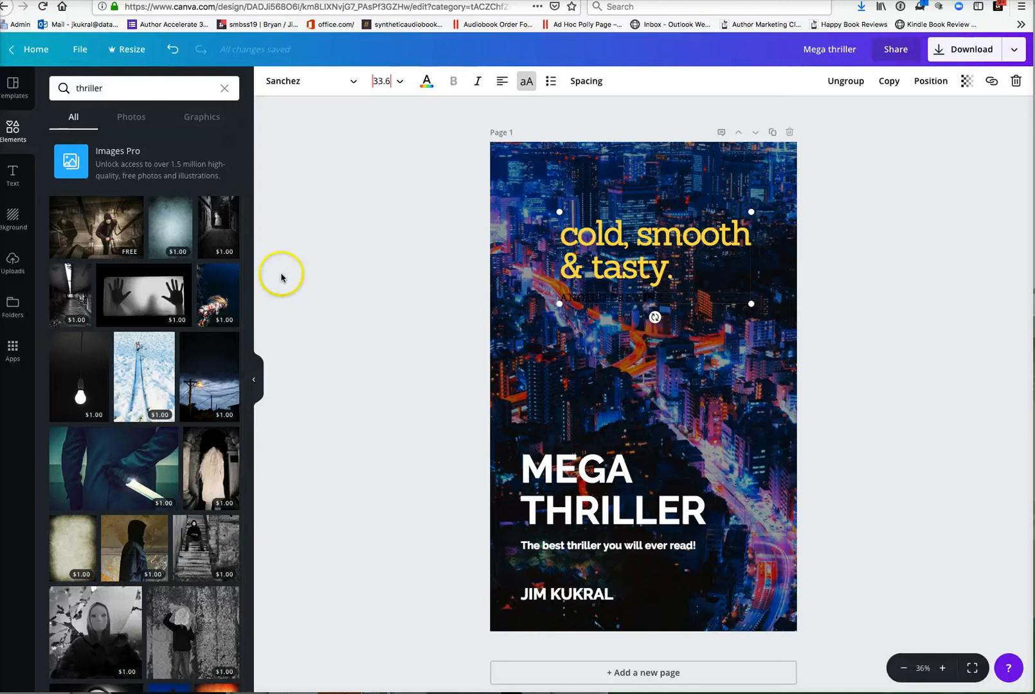
click(215, 235)
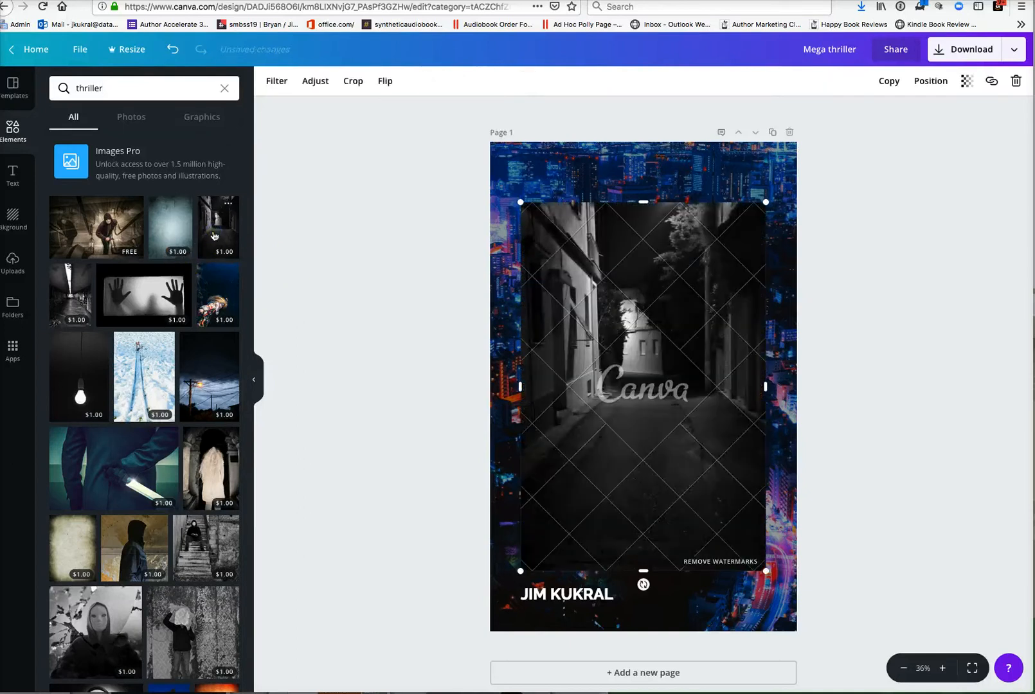
Step: Enlarge the alley photo to about 1,560 by 2,346, shift it aside, and delete the city background behind it
drag(631, 348, 610, 295)
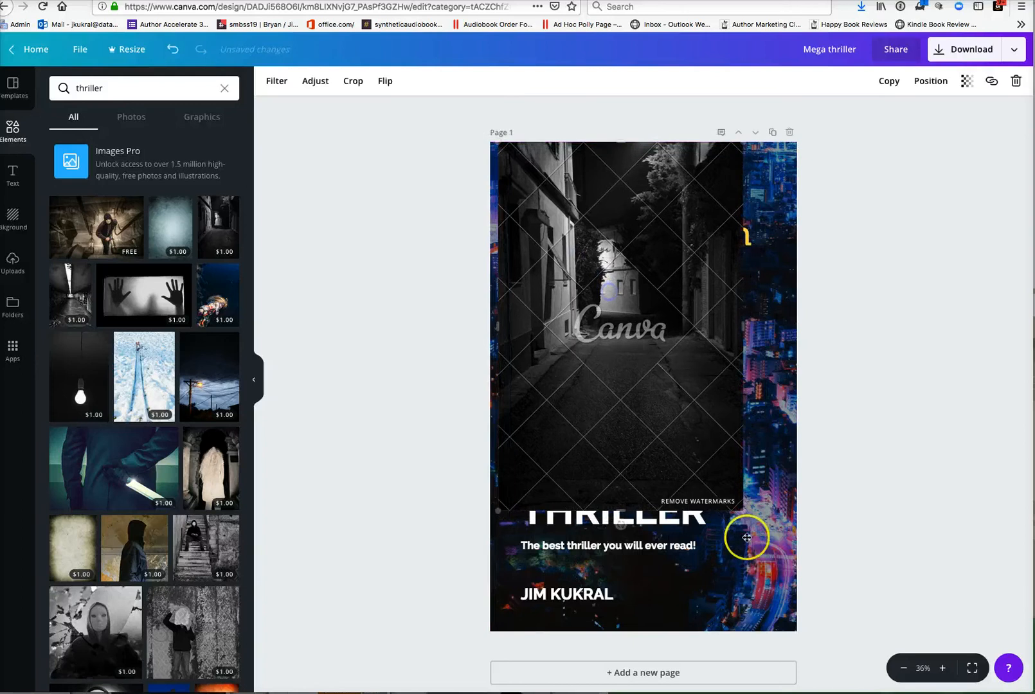
drag(744, 511, 831, 658)
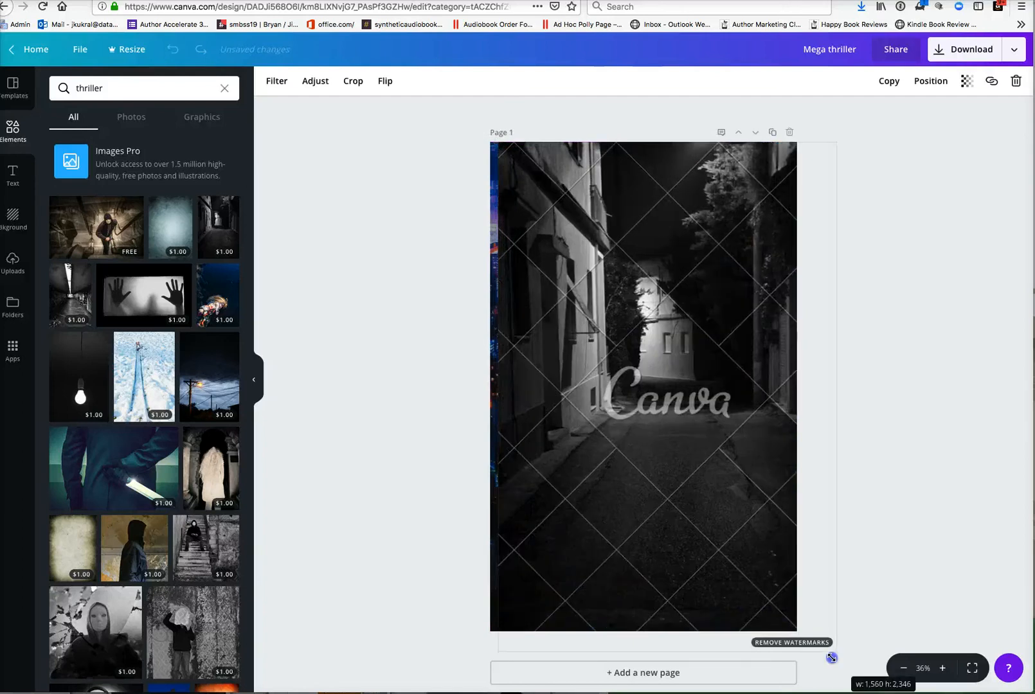
drag(628, 327, 420, 298)
click(728, 323)
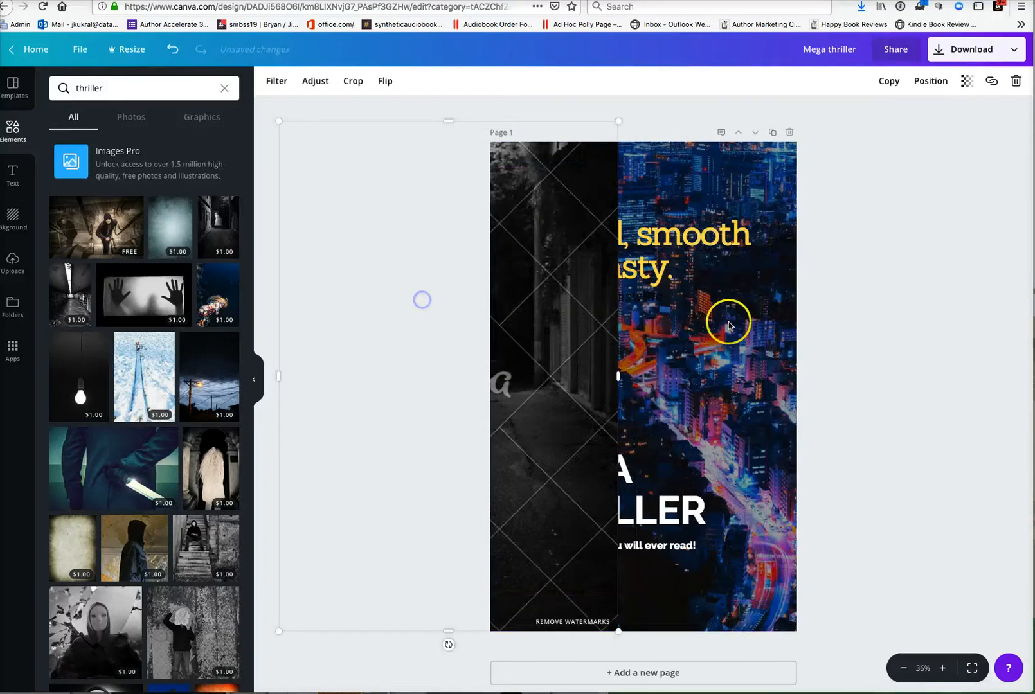
key(Delete)
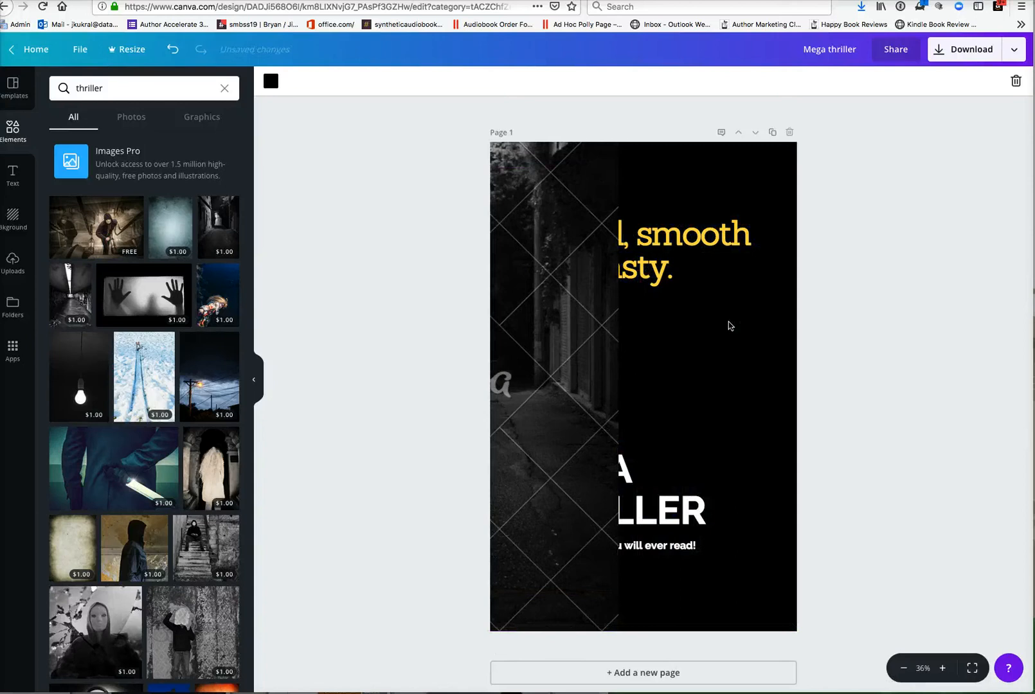
Step: Move the alley photo over the whole cover and send it to the back, behind all the text
click(593, 327)
drag(557, 310, 762, 324)
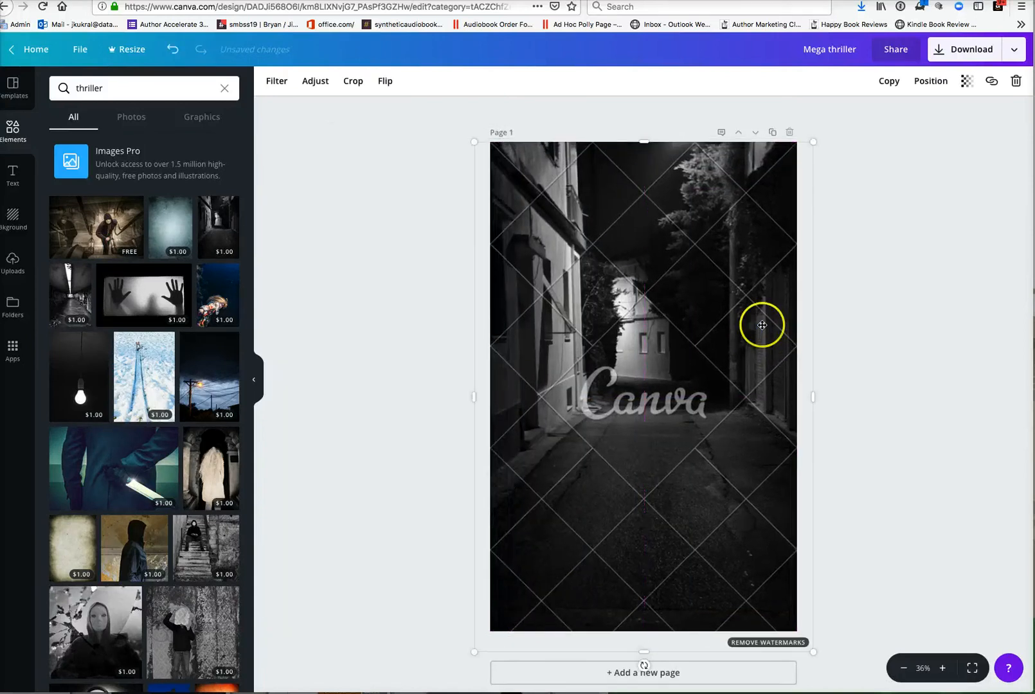
click(933, 88)
click(910, 137)
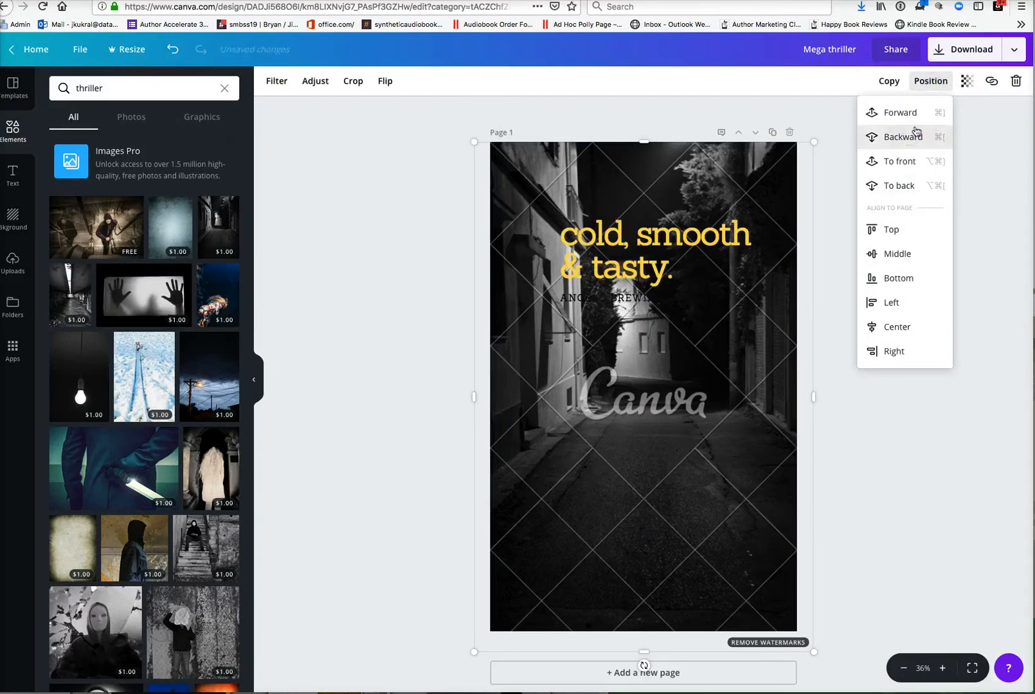
click(924, 84)
click(924, 81)
click(917, 141)
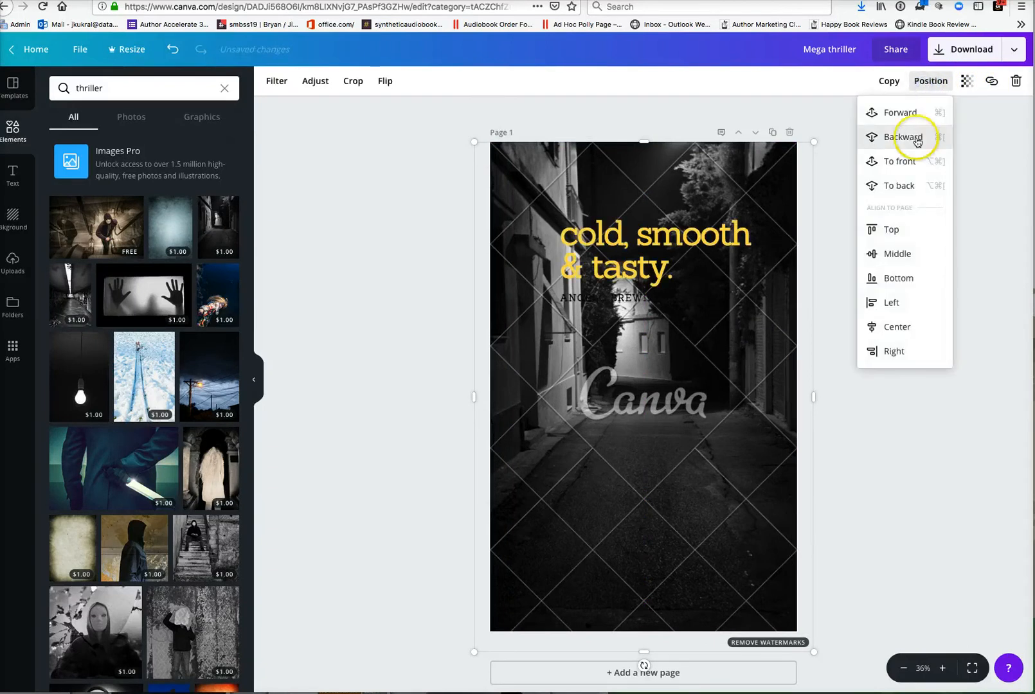
click(900, 185)
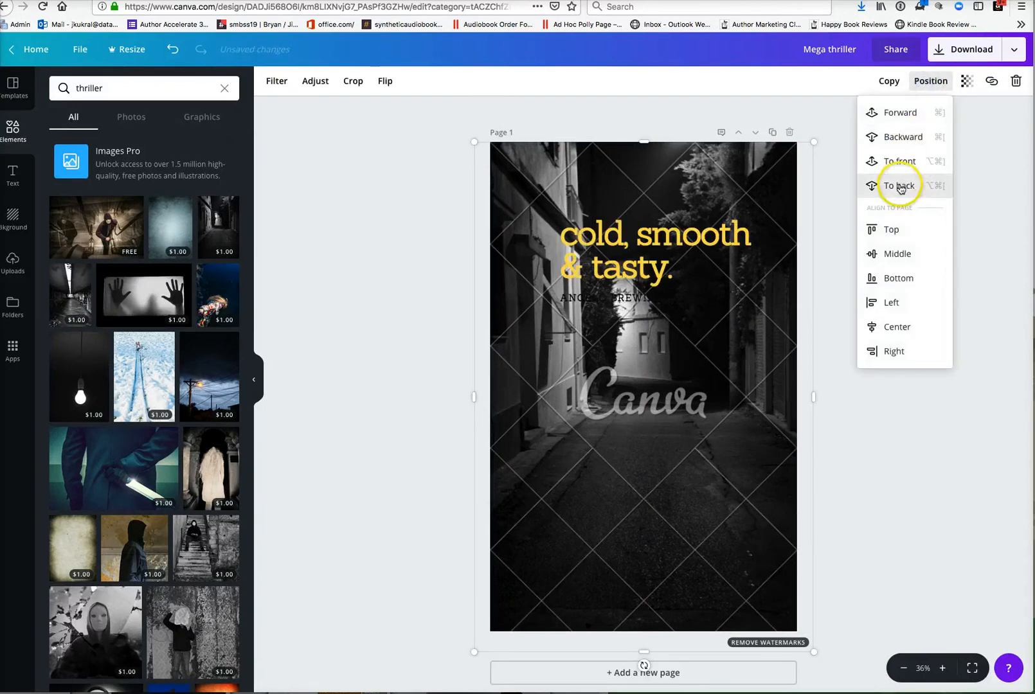
click(846, 440)
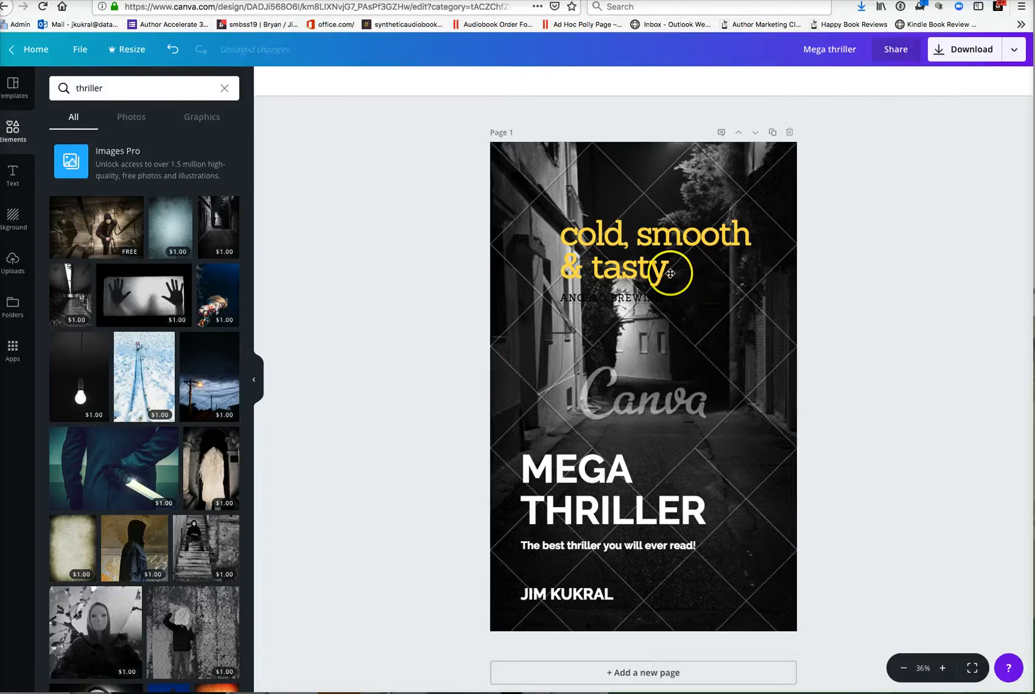
click(710, 351)
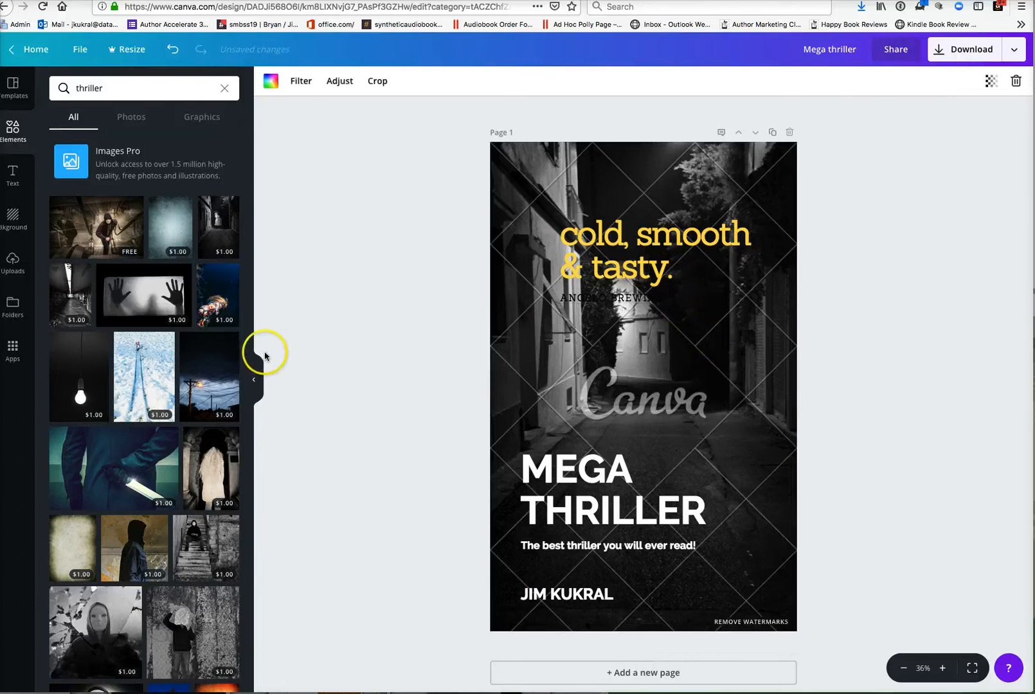
Step: Try the photo of the suited figure holding a knife, enlarged past the page width on the lower half of the cover, and delete it
click(141, 483)
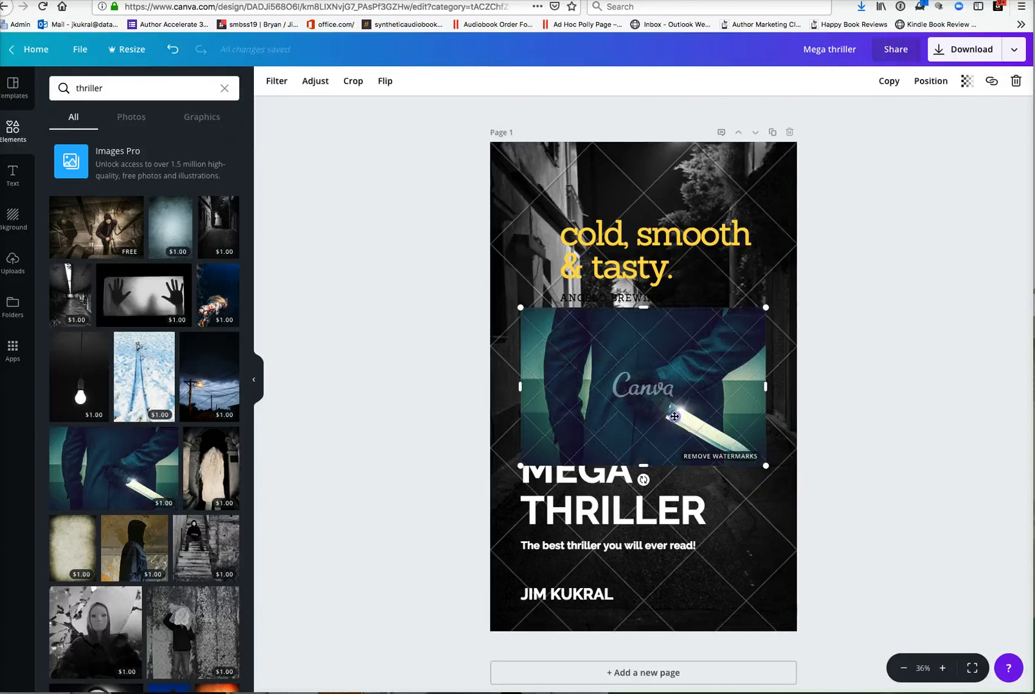
drag(774, 472, 865, 410)
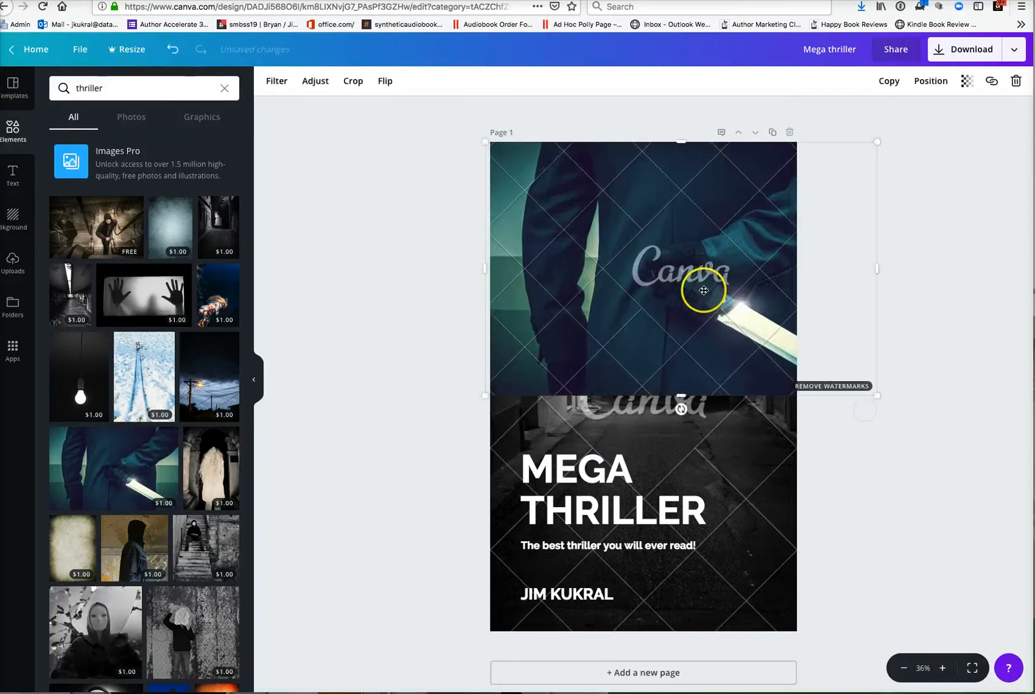
drag(704, 288, 688, 536)
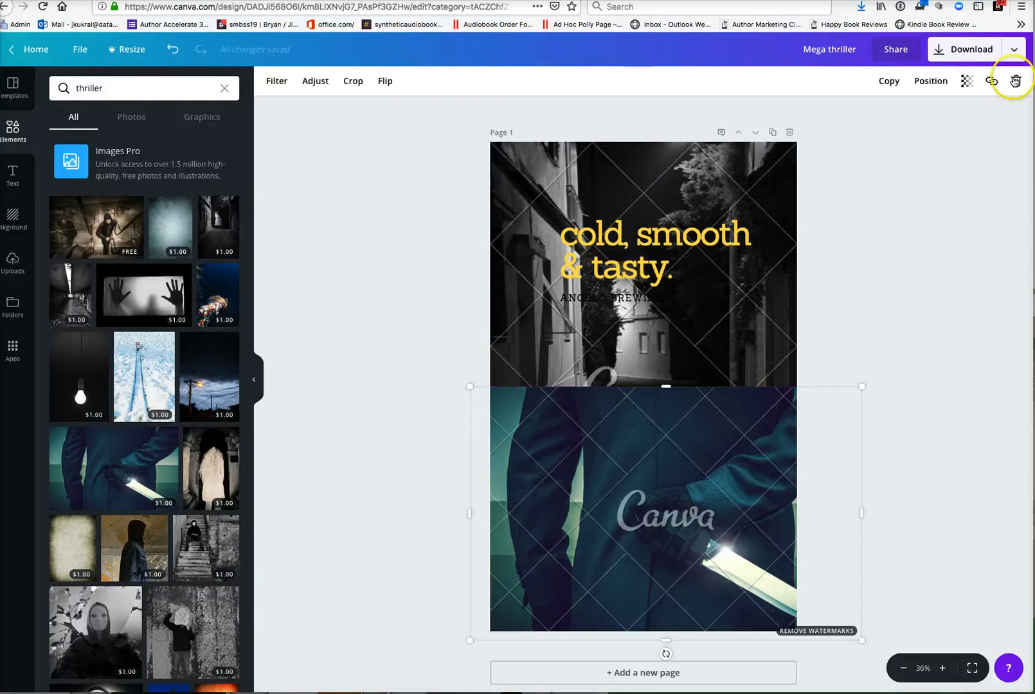
click(1015, 81)
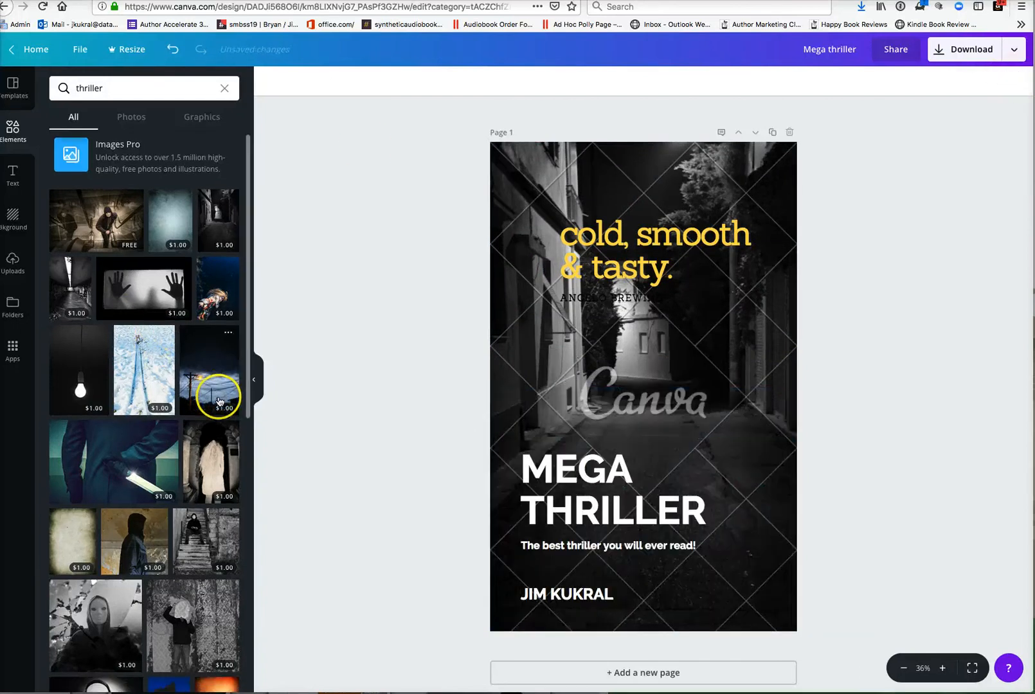
Step: Try the orange grunge texture from the results as a full-page image sent to the back, and delete it
scroll(218, 394, down, 3)
scroll(209, 438, down, 4)
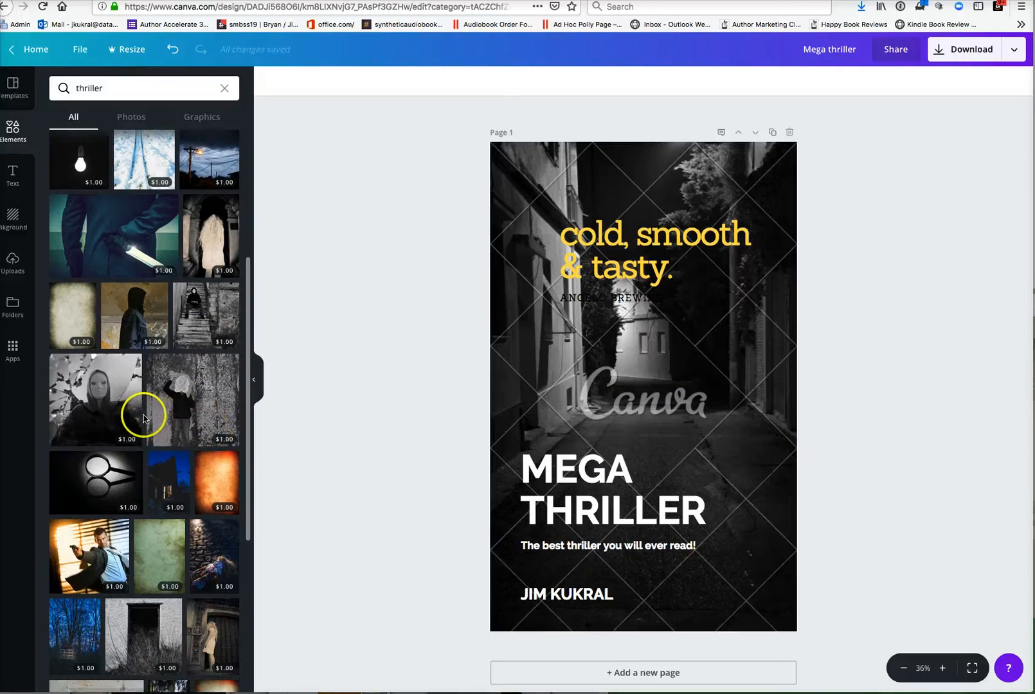
scroll(168, 450, down, 1)
click(207, 449)
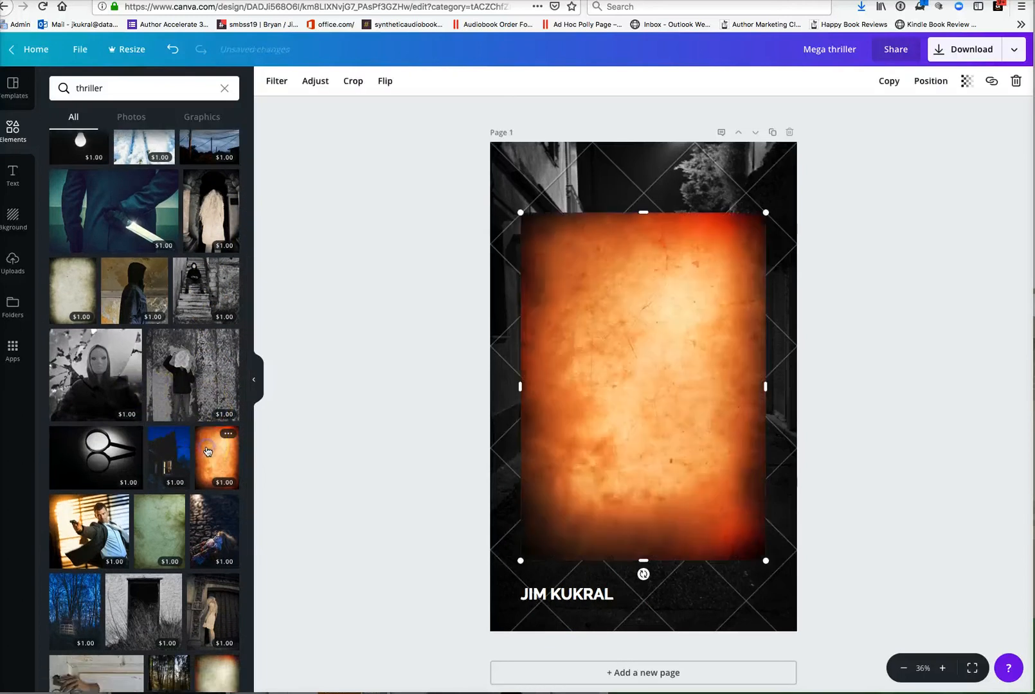
drag(697, 419, 667, 329)
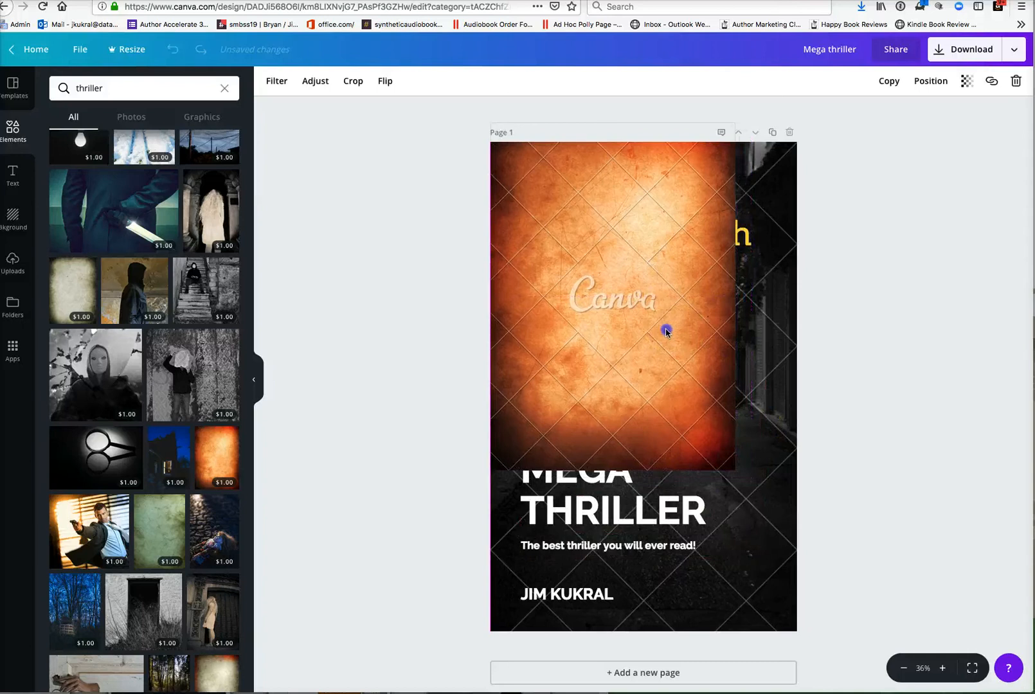
drag(736, 471, 853, 649)
click(929, 81)
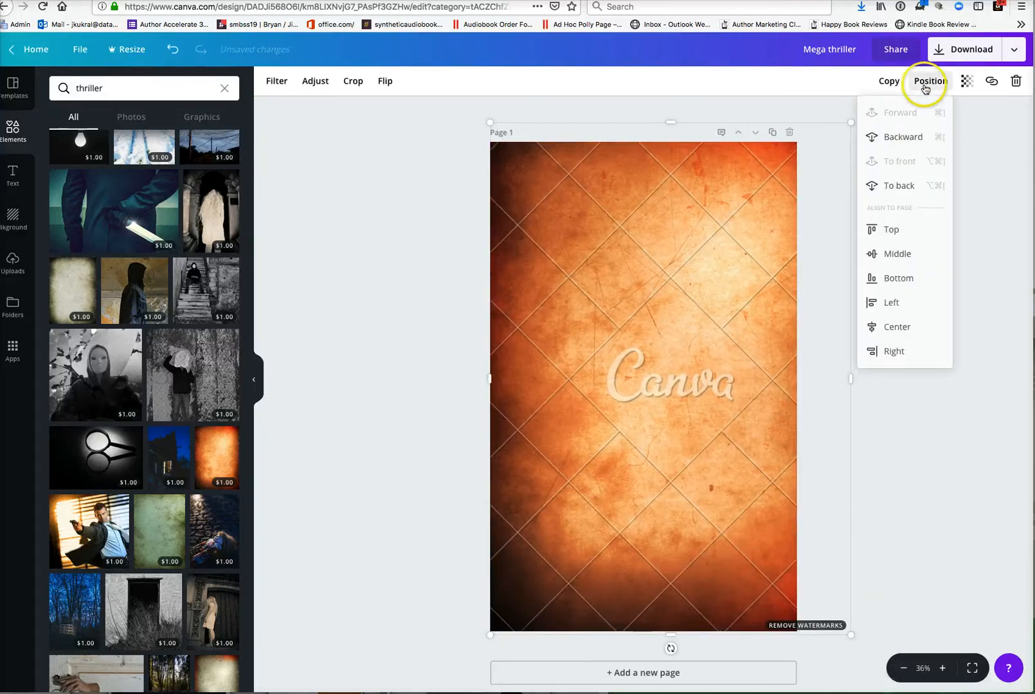
click(909, 186)
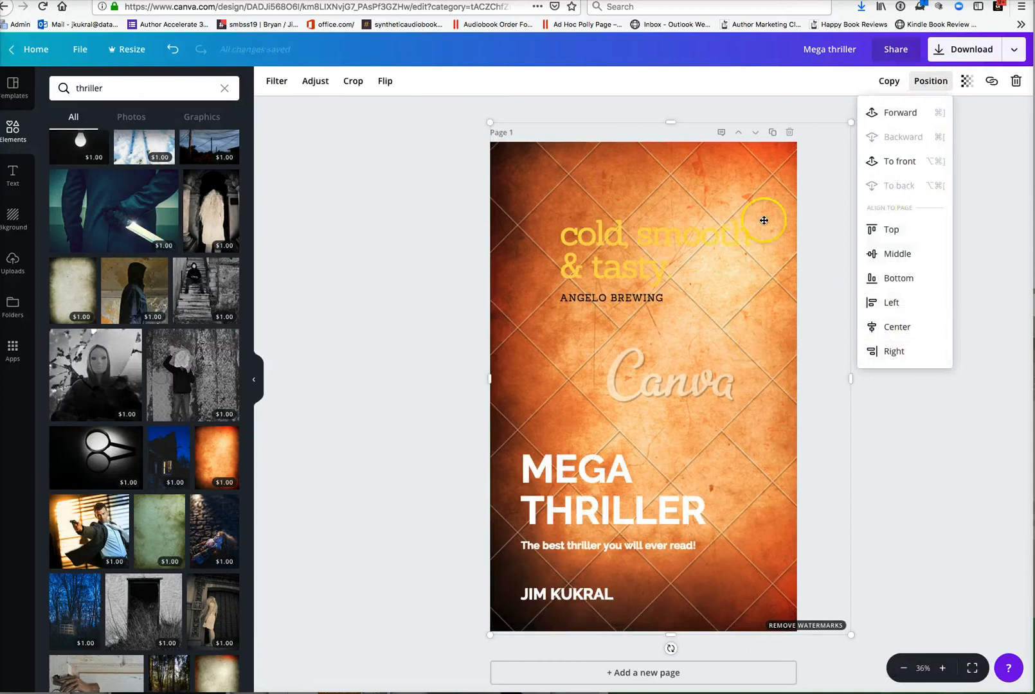
click(1015, 81)
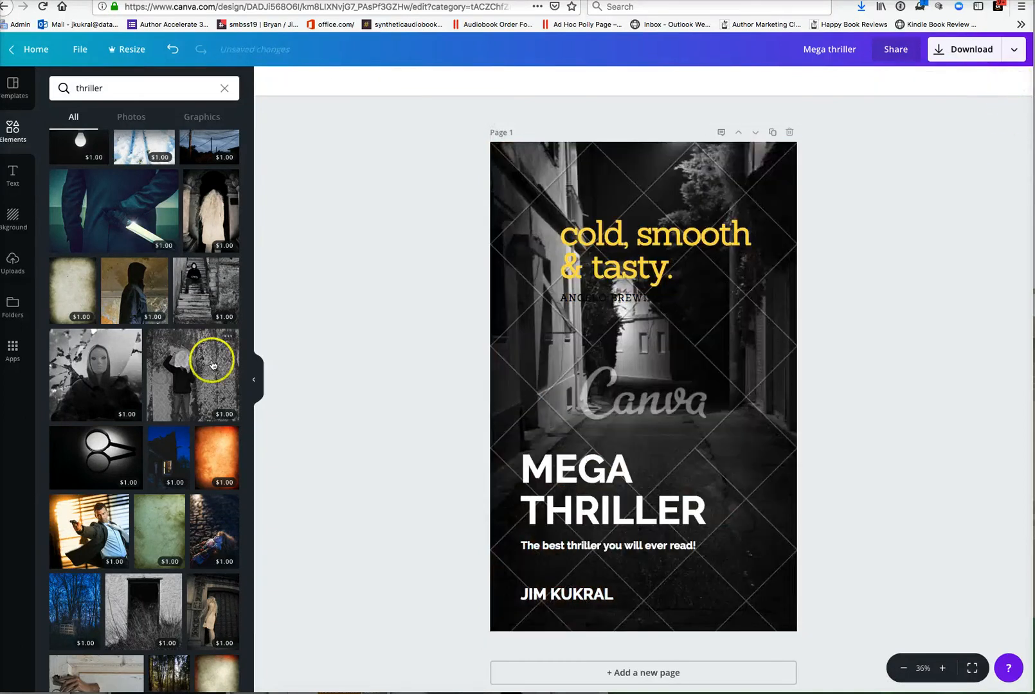
Step: Browse the graphics results for "thriller" to look for illustrations that suit the cover
click(199, 117)
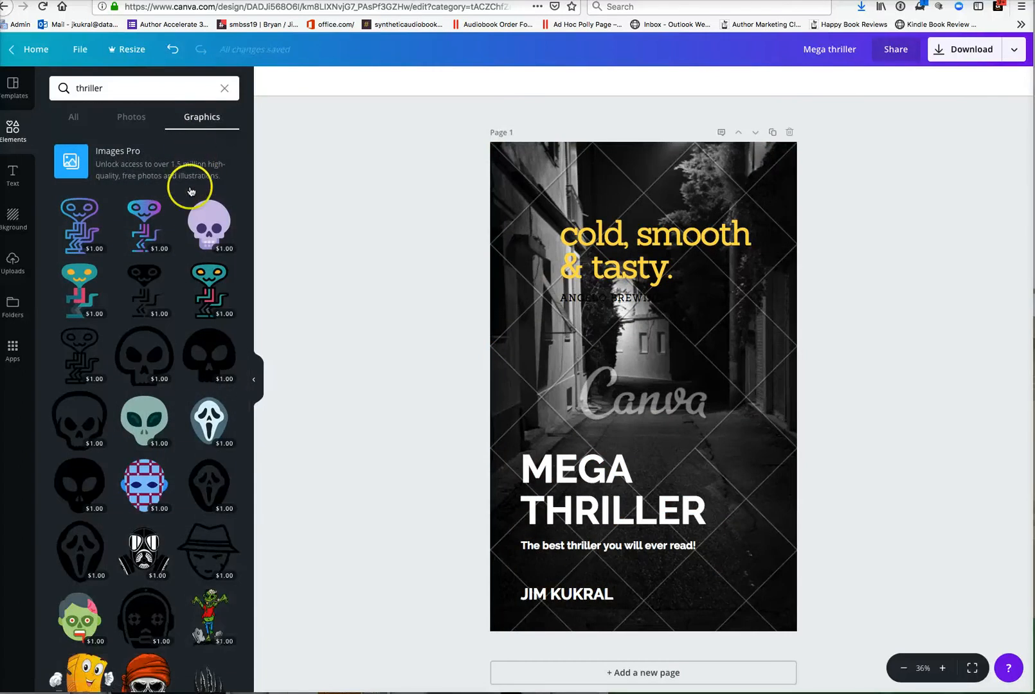
scroll(182, 436, down, 15)
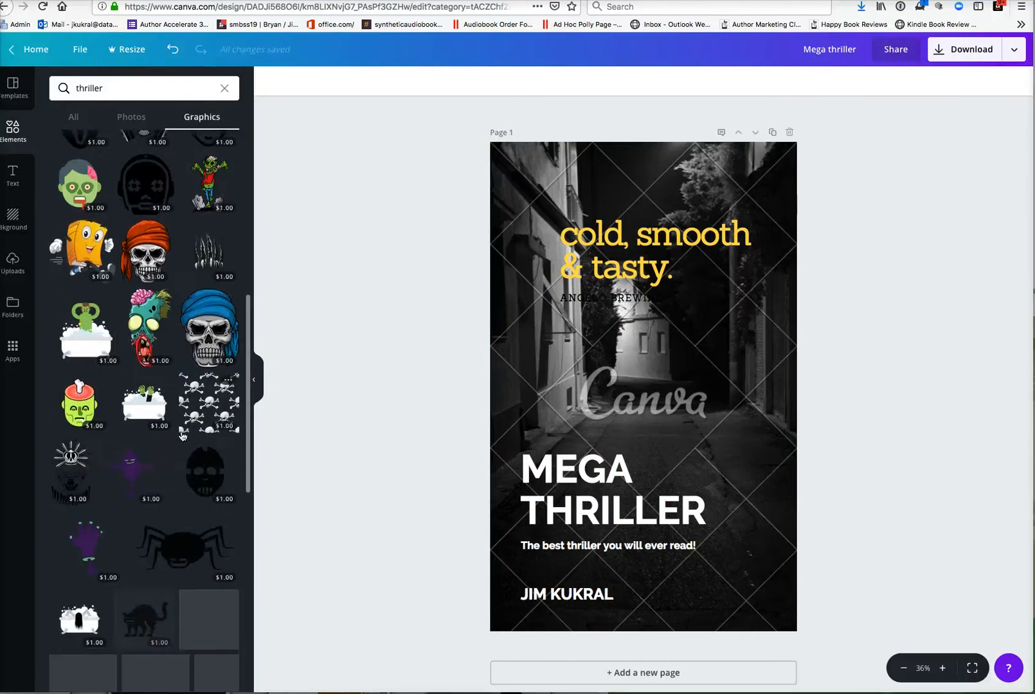
scroll(183, 437, down, 5)
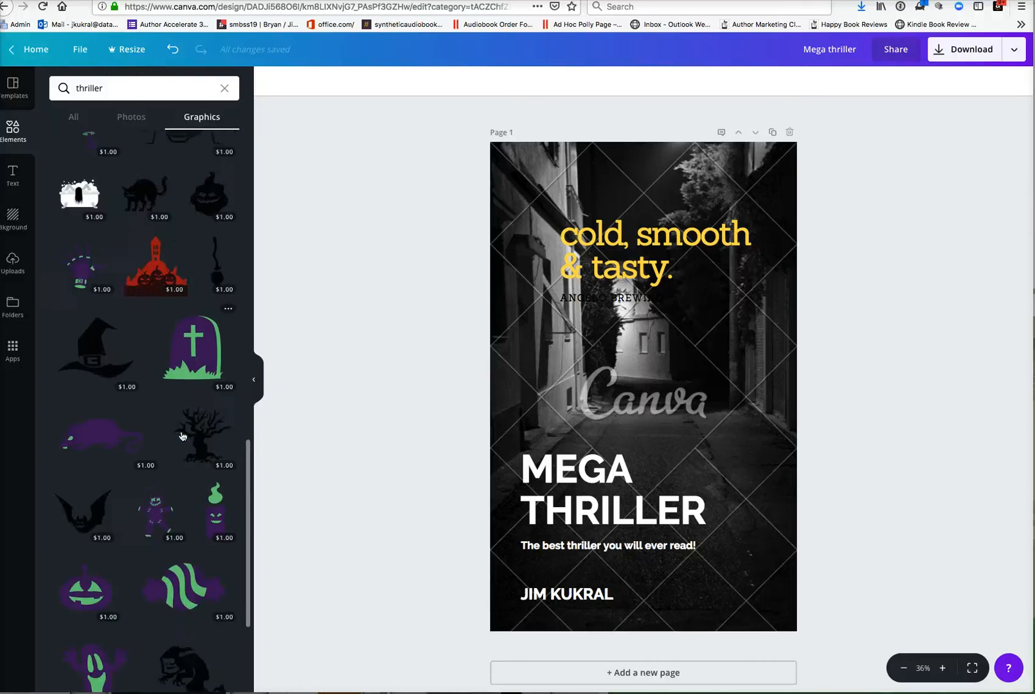
scroll(182, 437, up, 20)
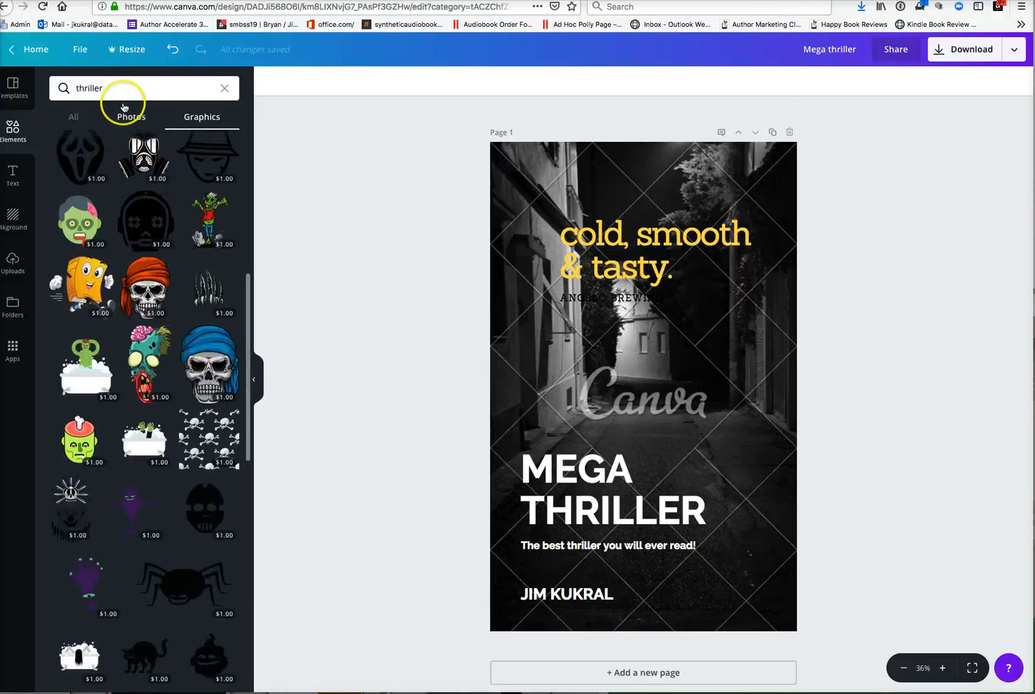
Step: Search the elements for "scary", look through the graphics results, and switch to all result types
drag(110, 90, 43, 88)
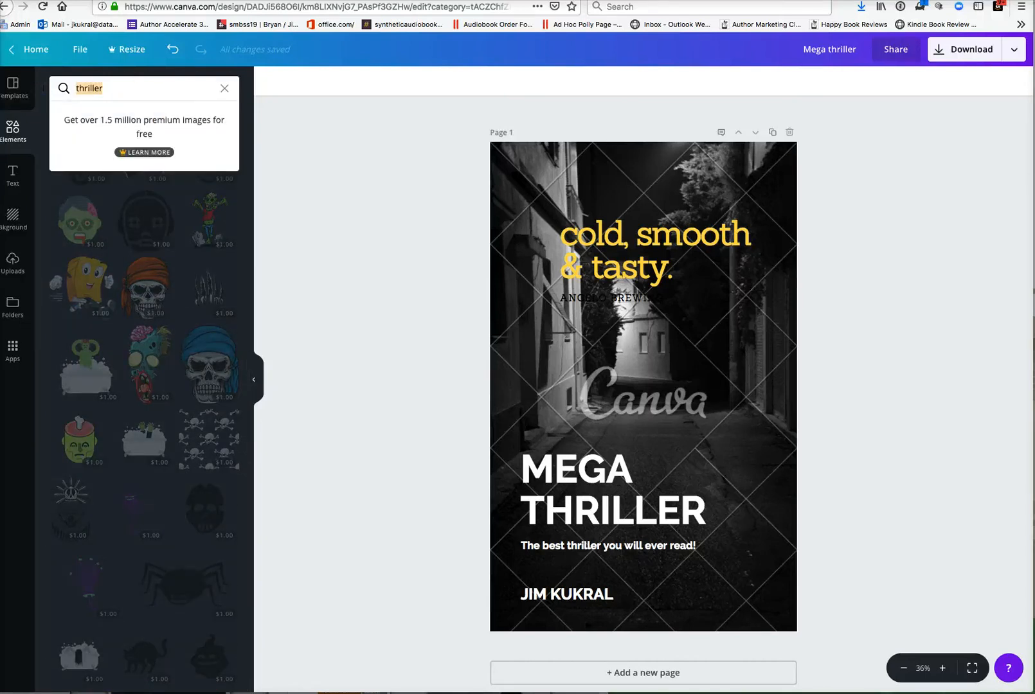
text(scary)
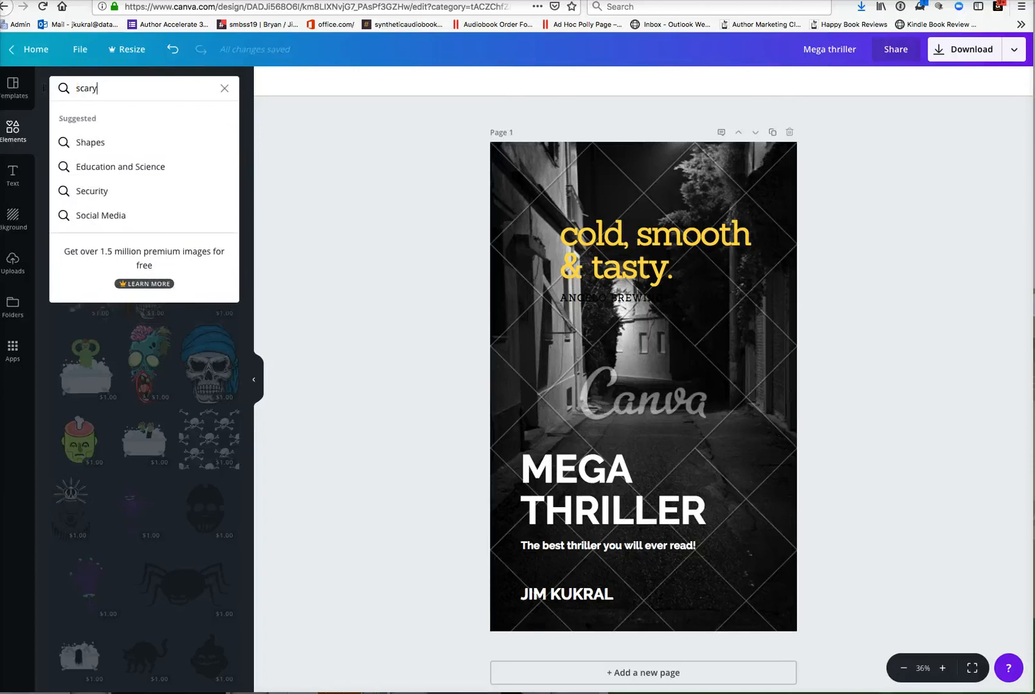
key(Return)
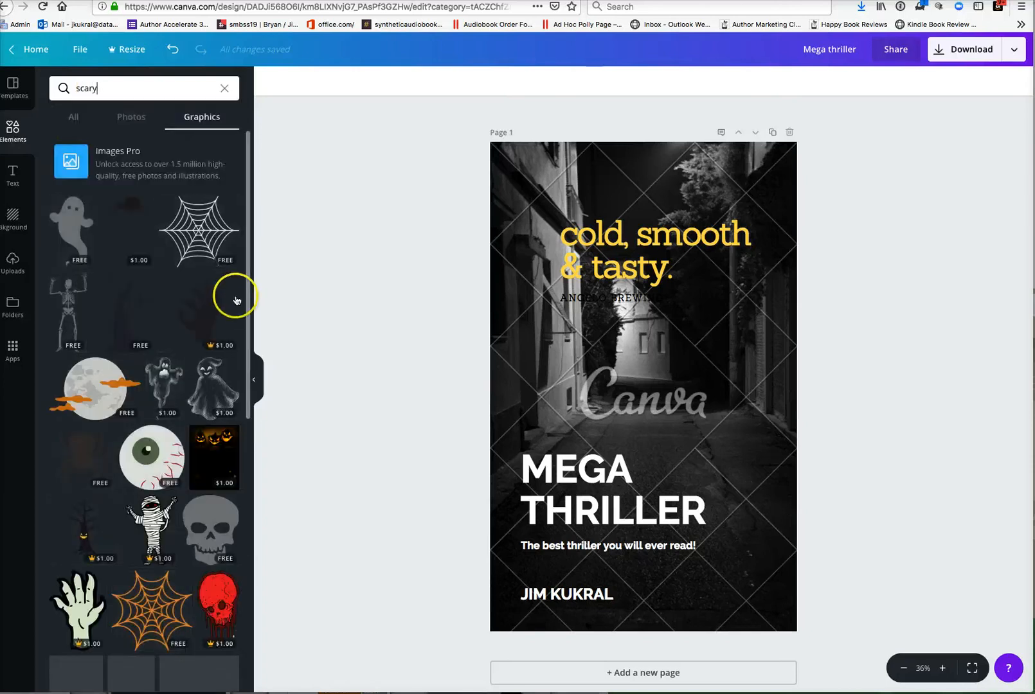
scroll(166, 408, down, 5)
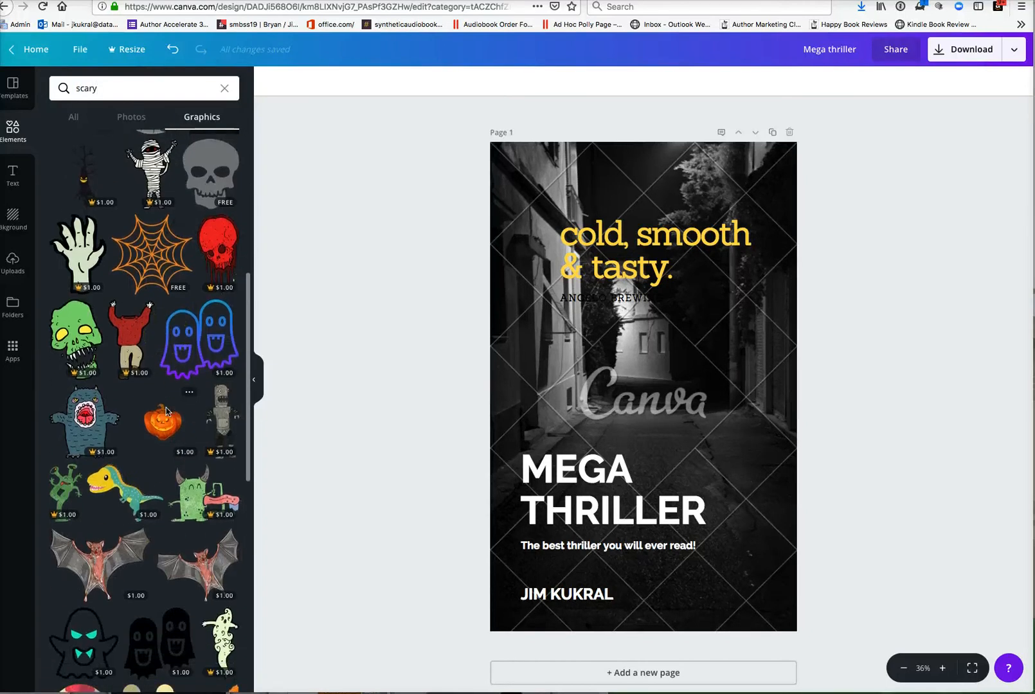
scroll(166, 408, down, 10)
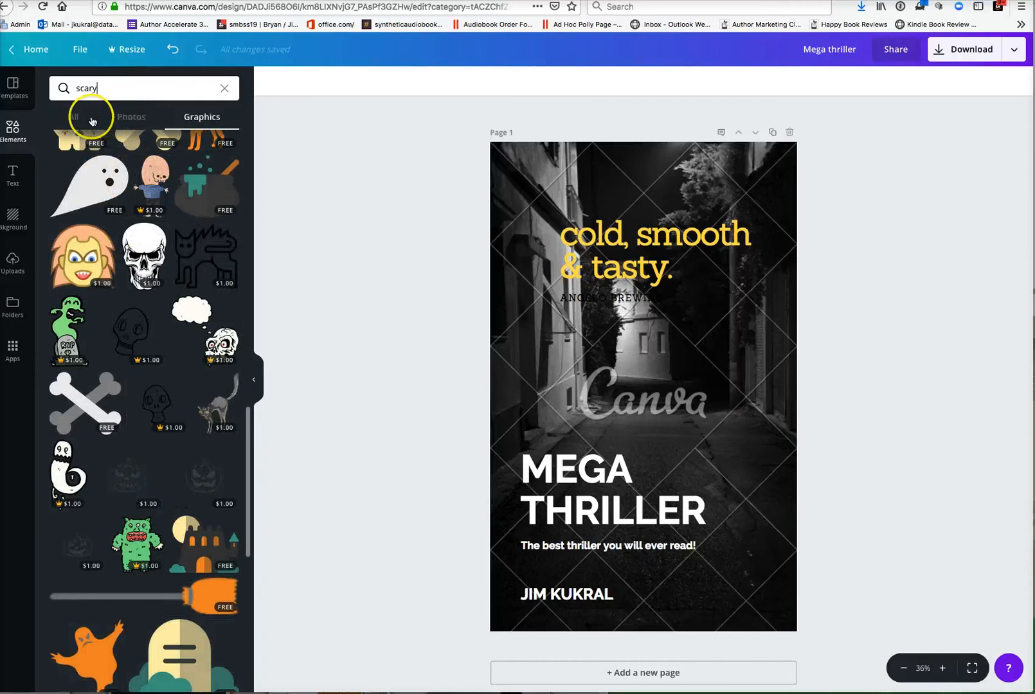
click(73, 115)
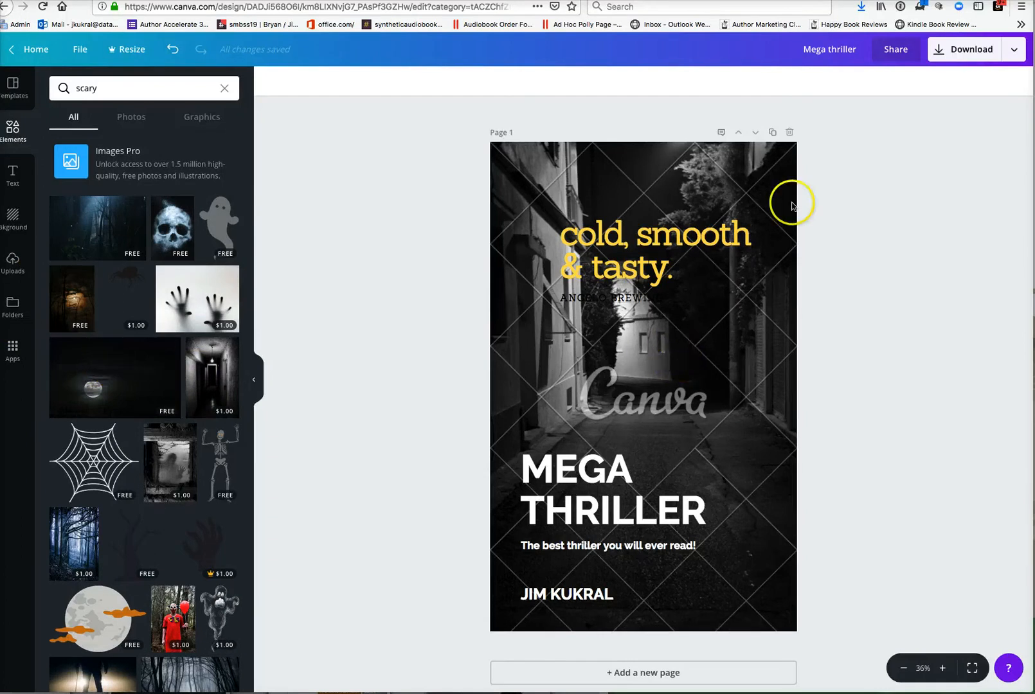
Step: Examine the download settings for the cover, including the available file types
click(1013, 52)
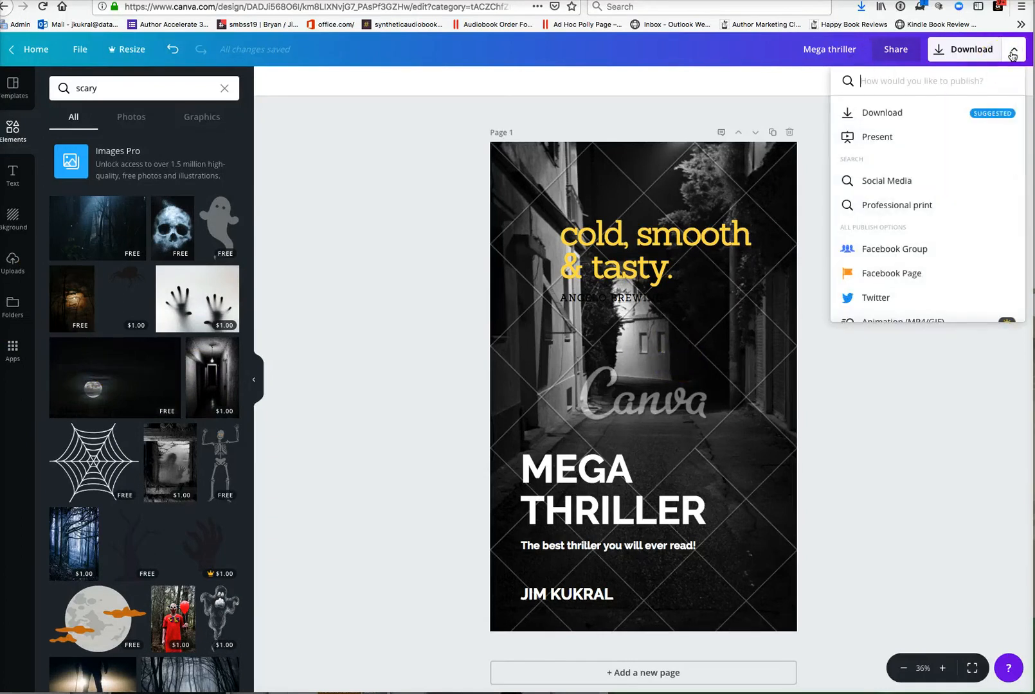
click(888, 113)
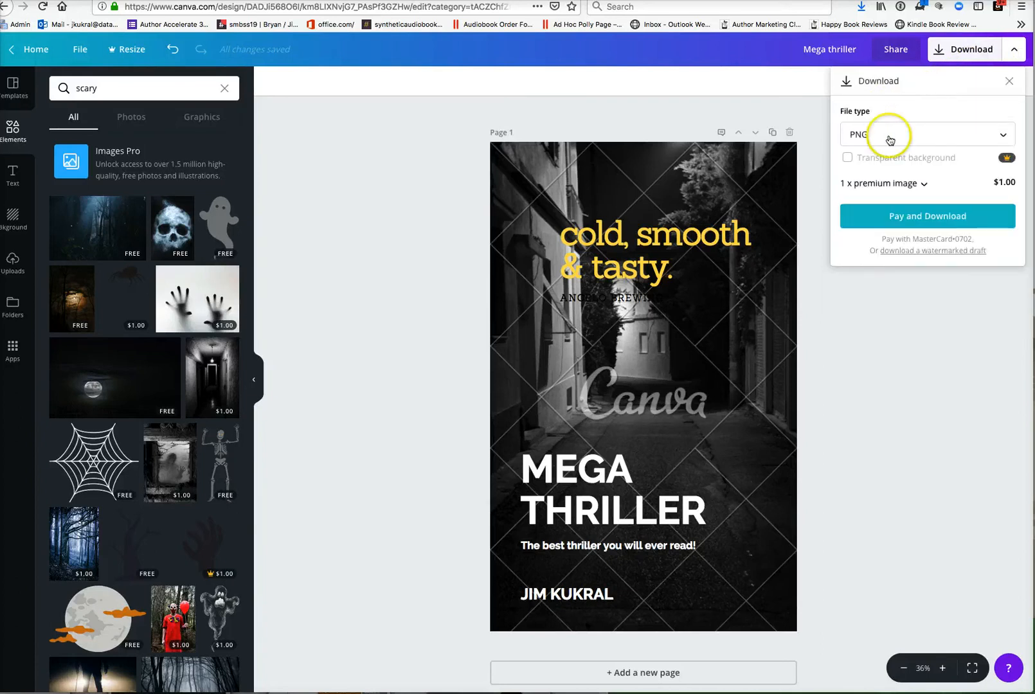
click(889, 139)
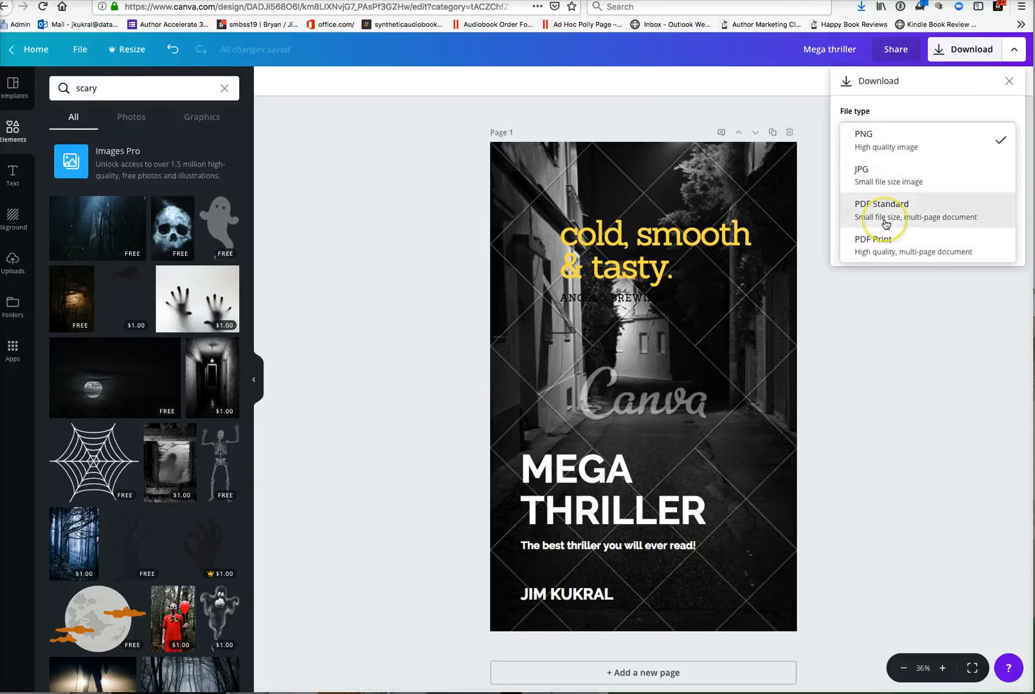
click(947, 333)
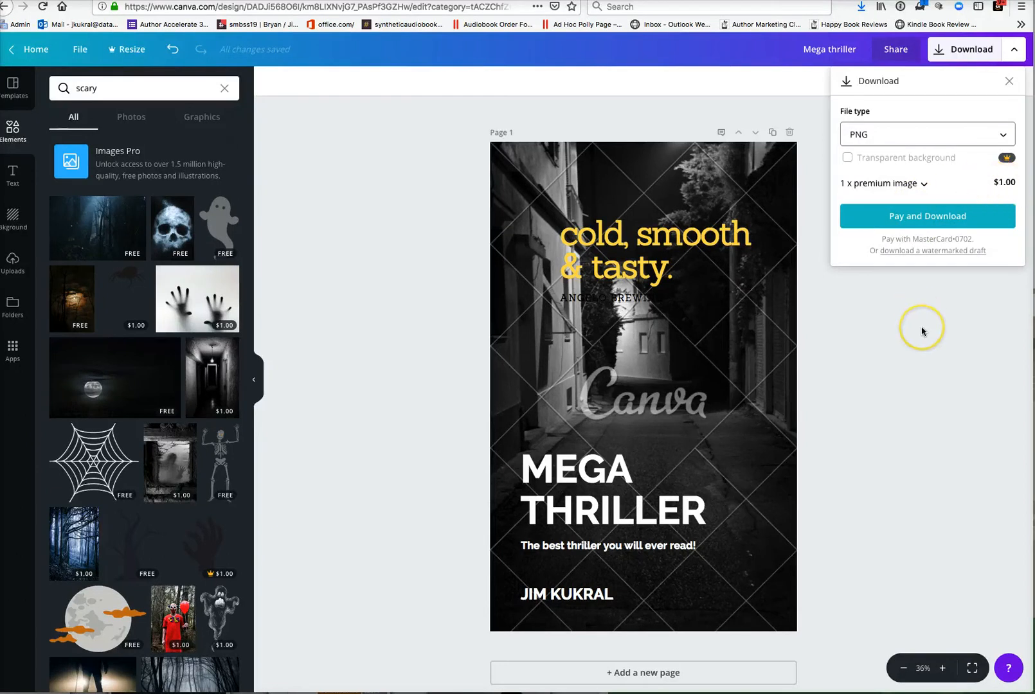
Step: Delete the alley photo and apply the free night cityscape with glowing orange highways as the cover background
click(709, 190)
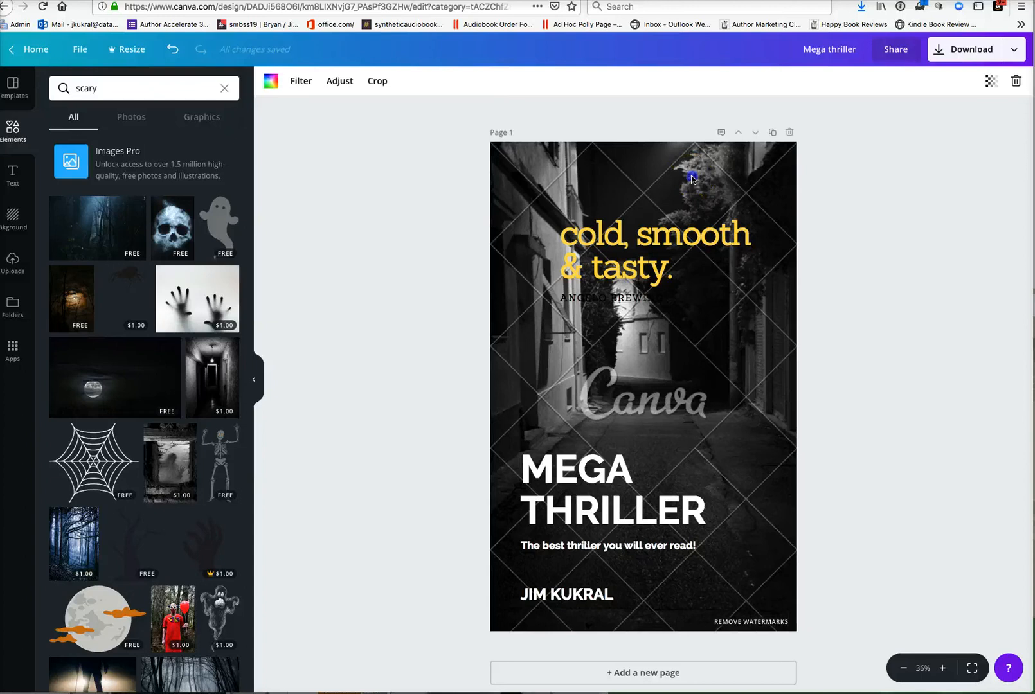
key(Delete)
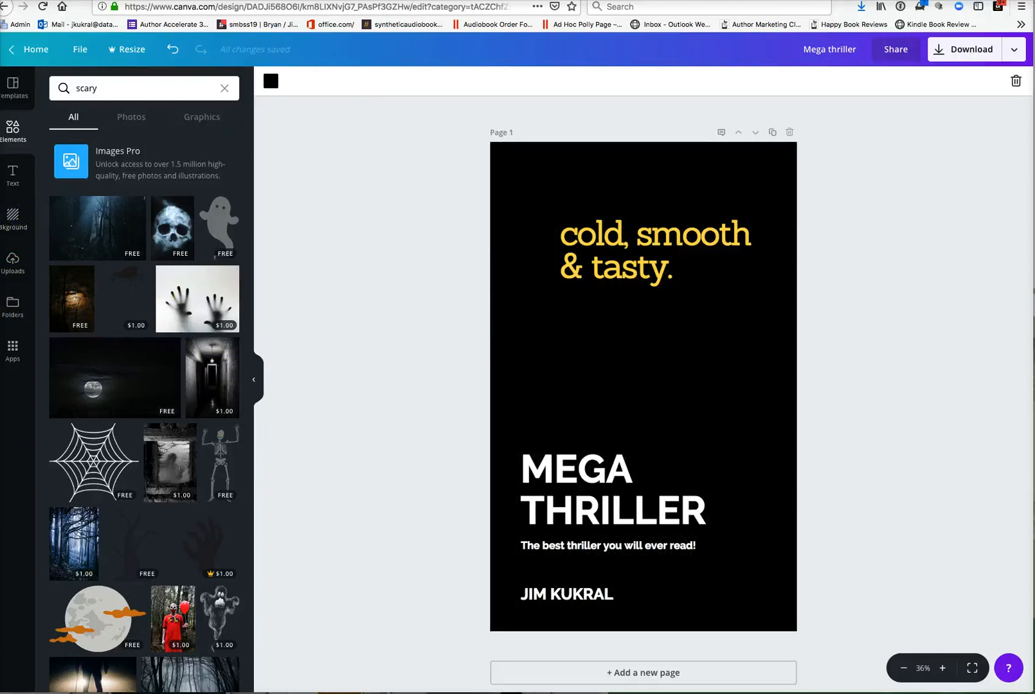
click(13, 218)
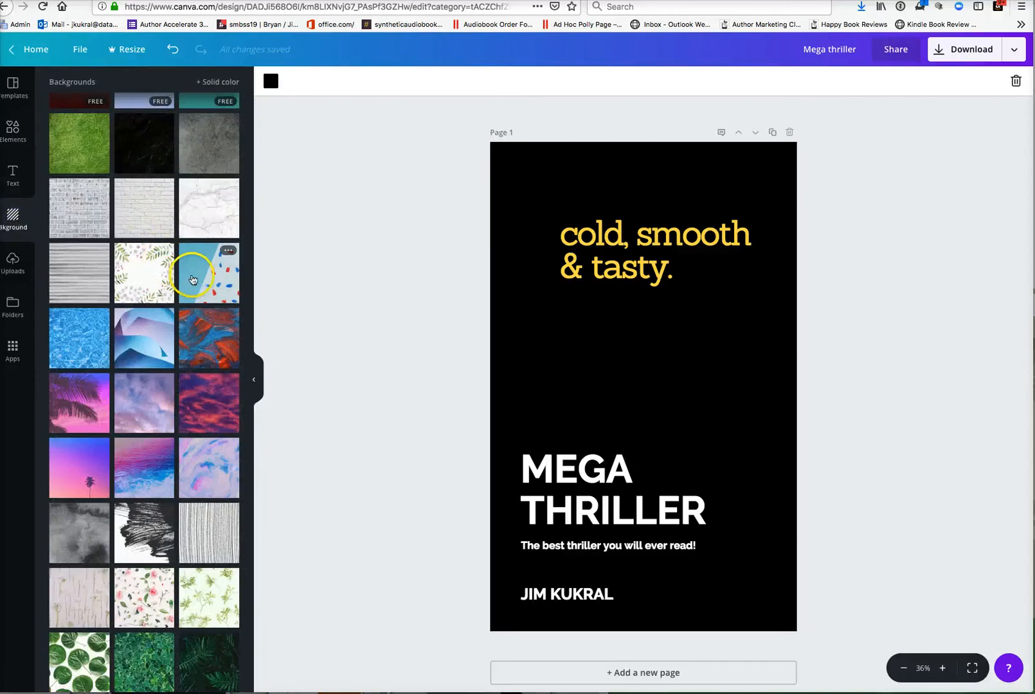
scroll(190, 275, down, 10)
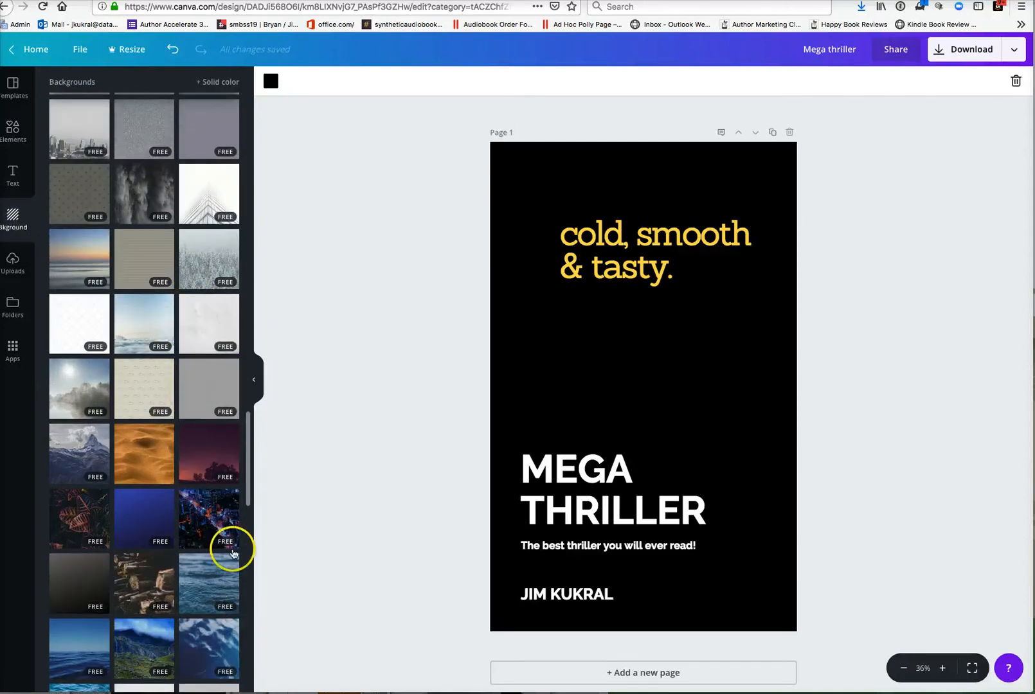
click(225, 525)
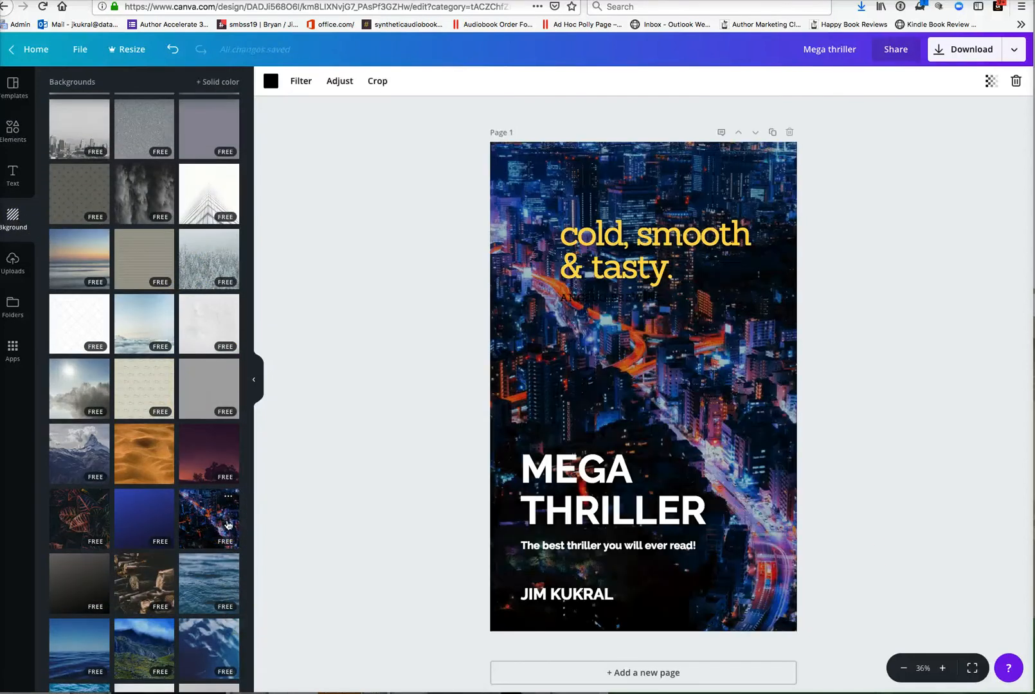
click(877, 425)
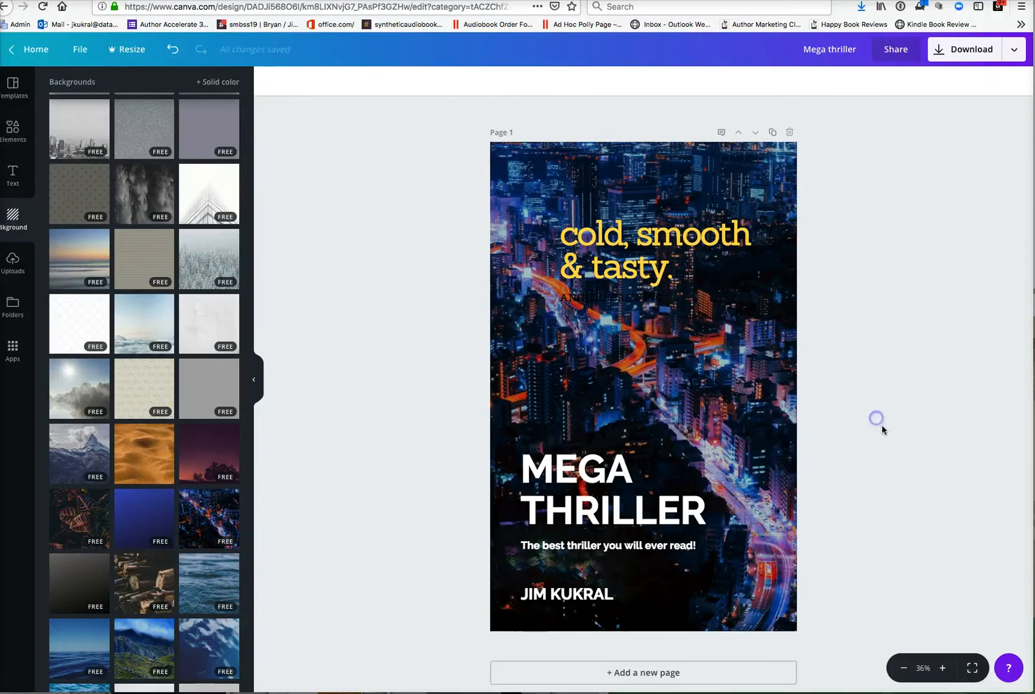
Step: Delete the yellow "cold, smooth & tasty." text element from the upper part of the cover
click(588, 255)
click(1015, 81)
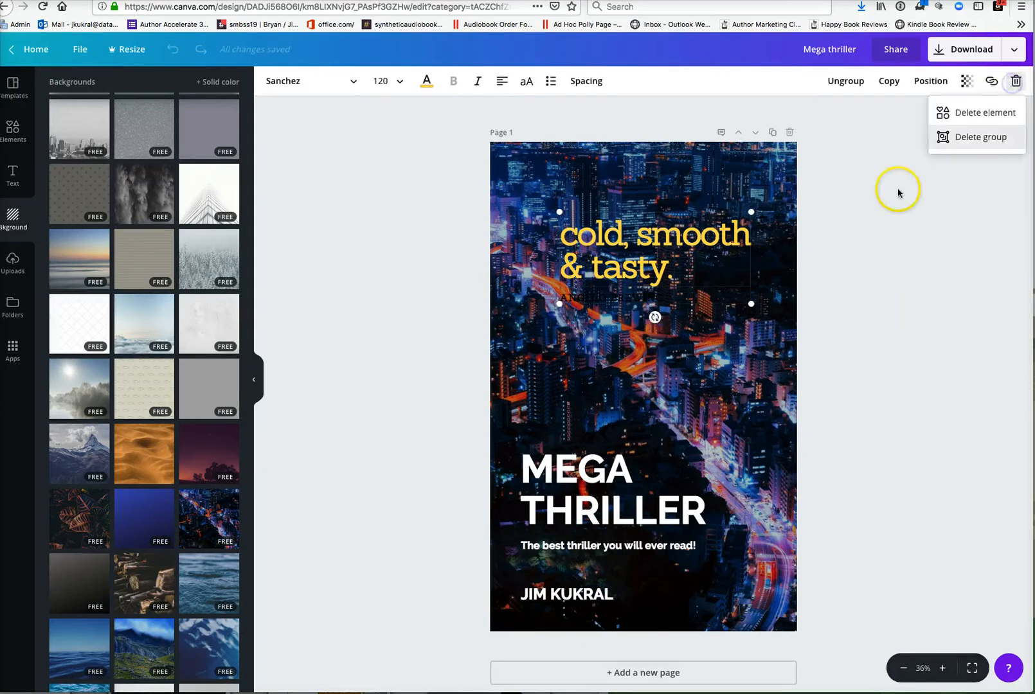
click(714, 223)
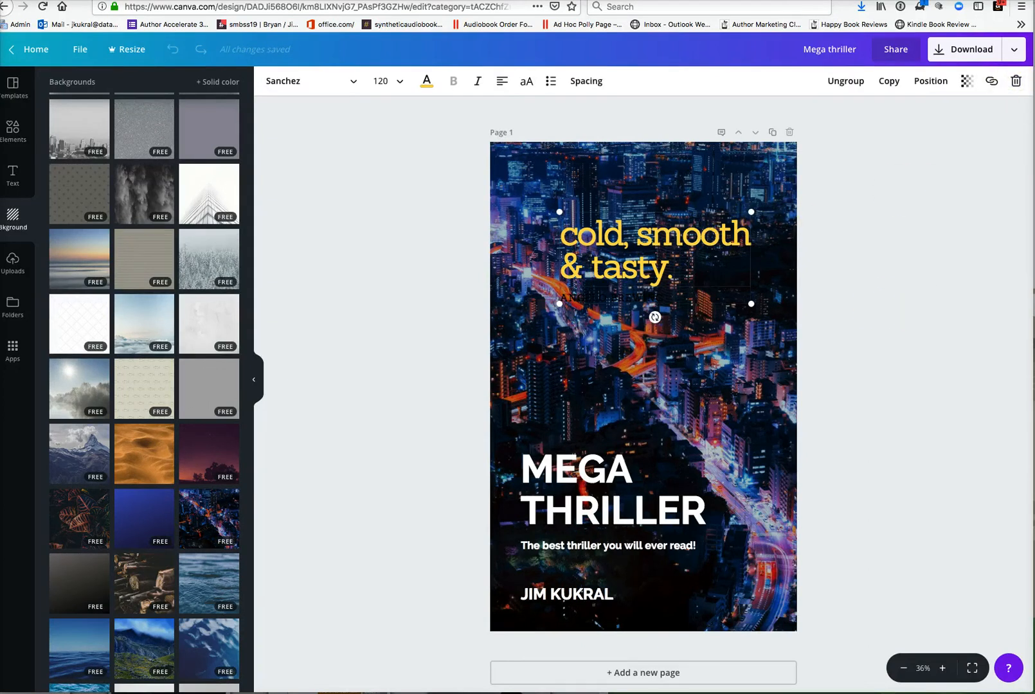
click(1015, 81)
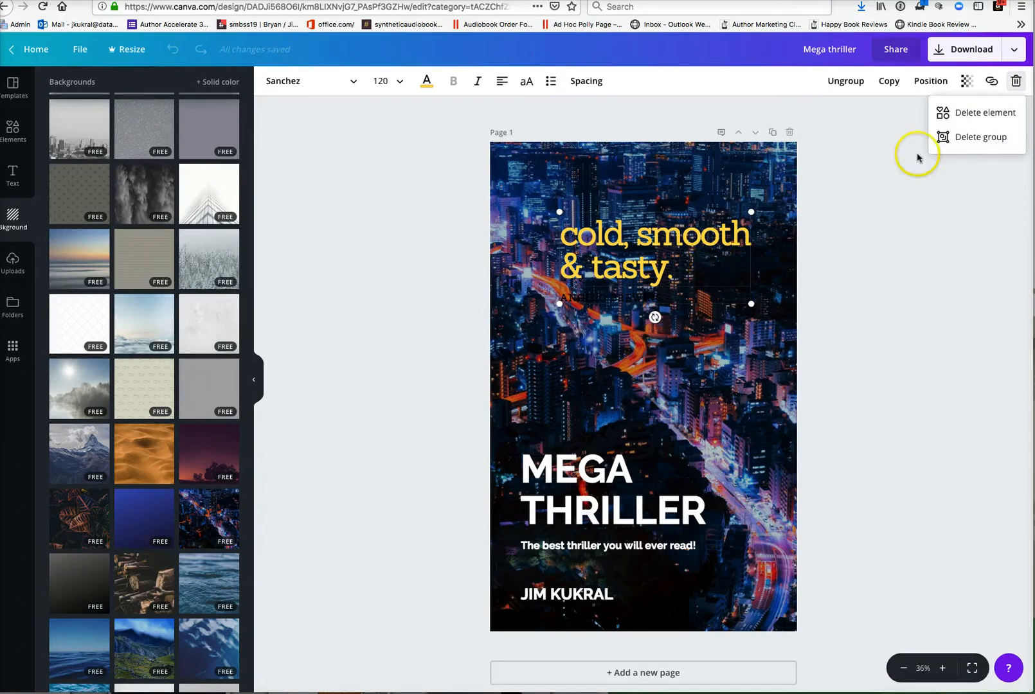
click(964, 114)
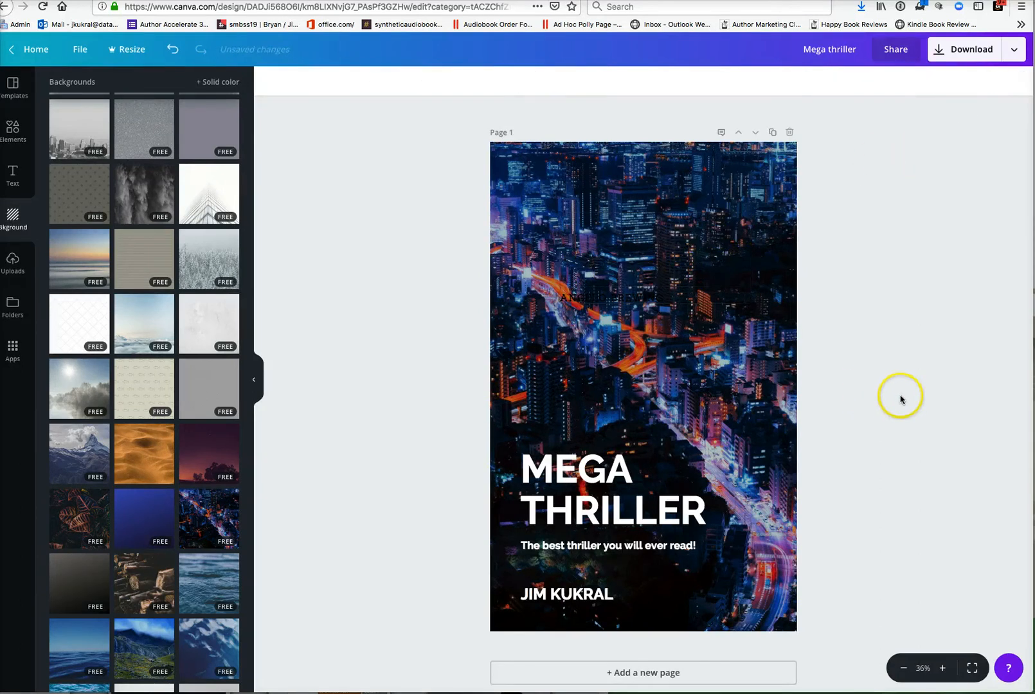
Step: Try the Allura font on the "MEGA THRILLER" title
double_click(594, 474)
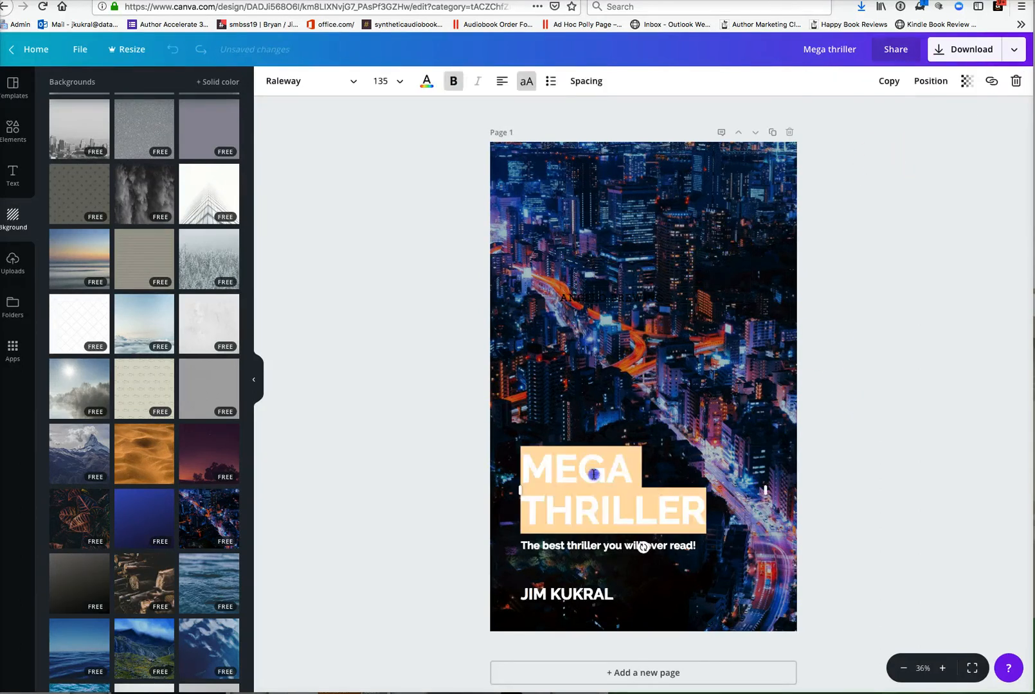
click(304, 81)
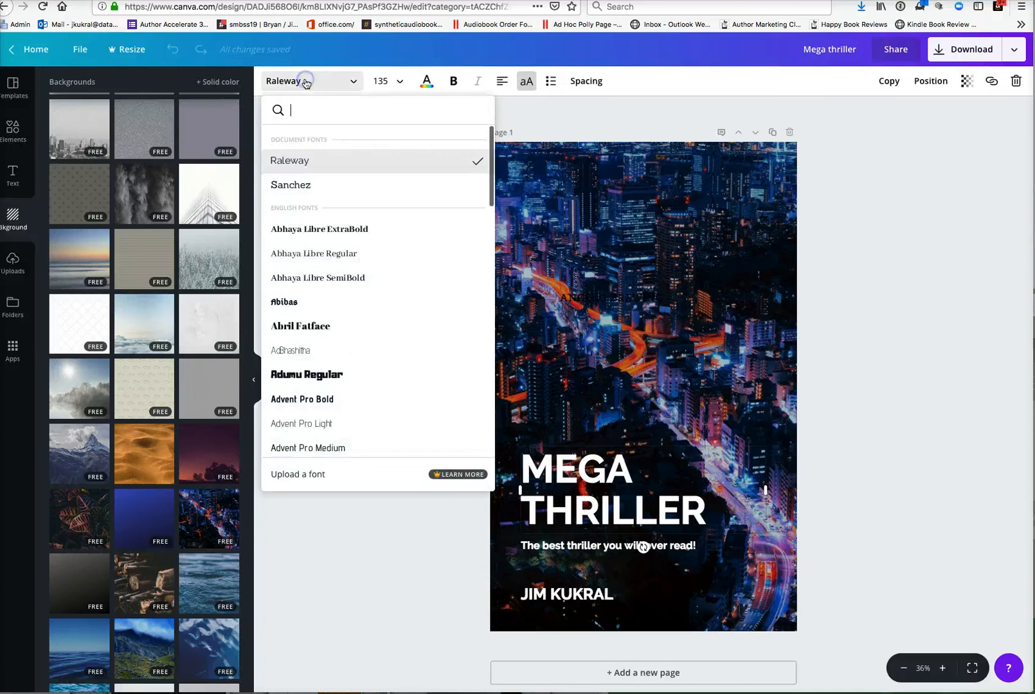
scroll(362, 354, down, 3)
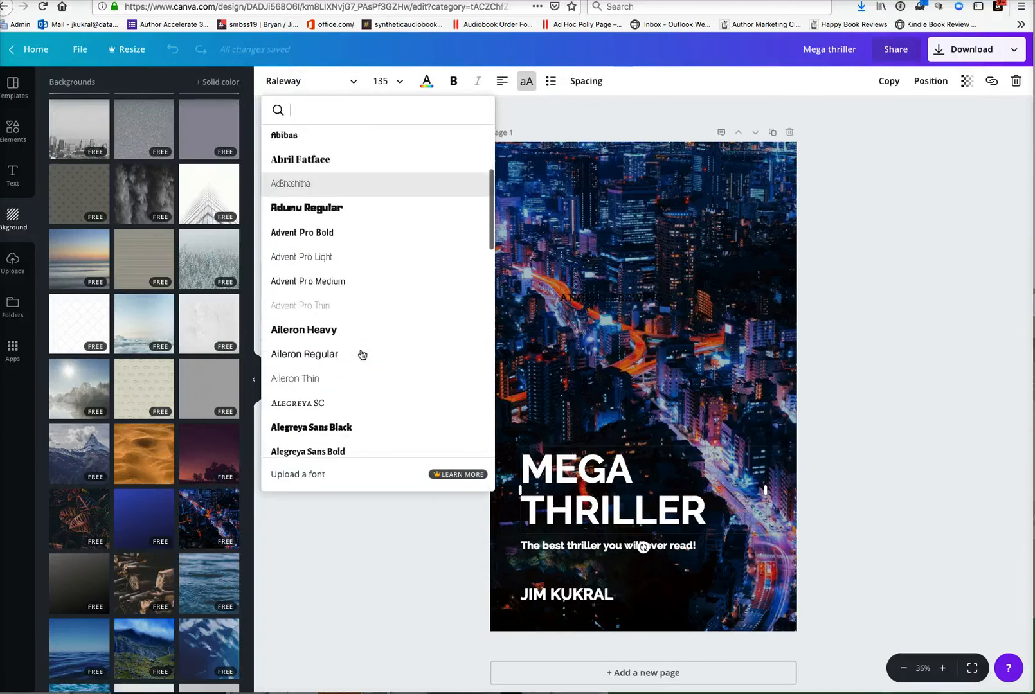
scroll(362, 354, down, 5)
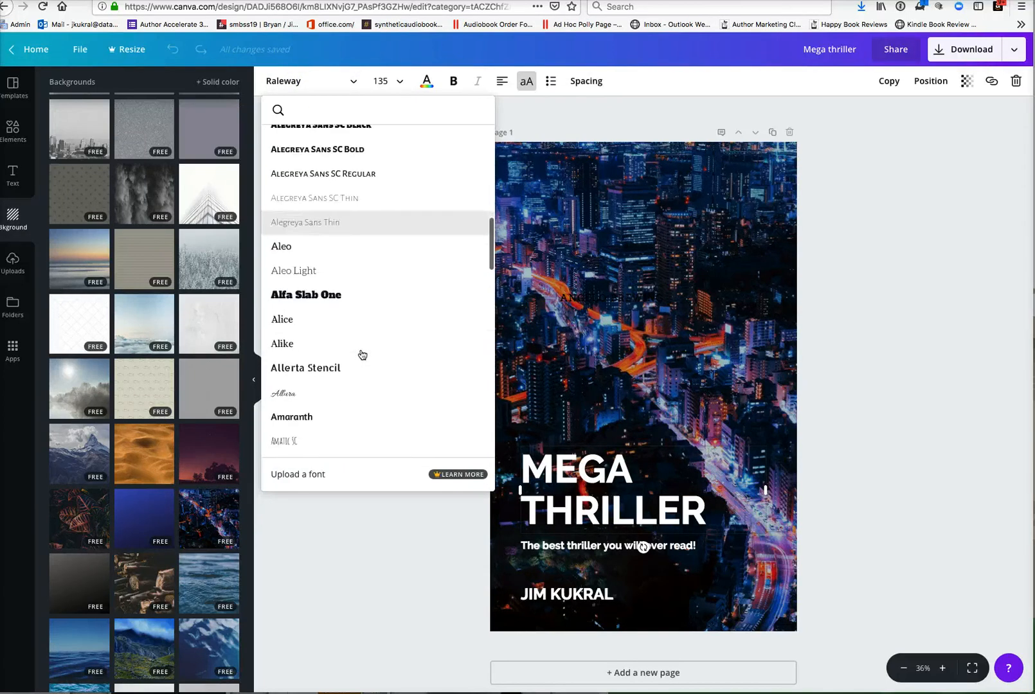
scroll(362, 355, down, 1)
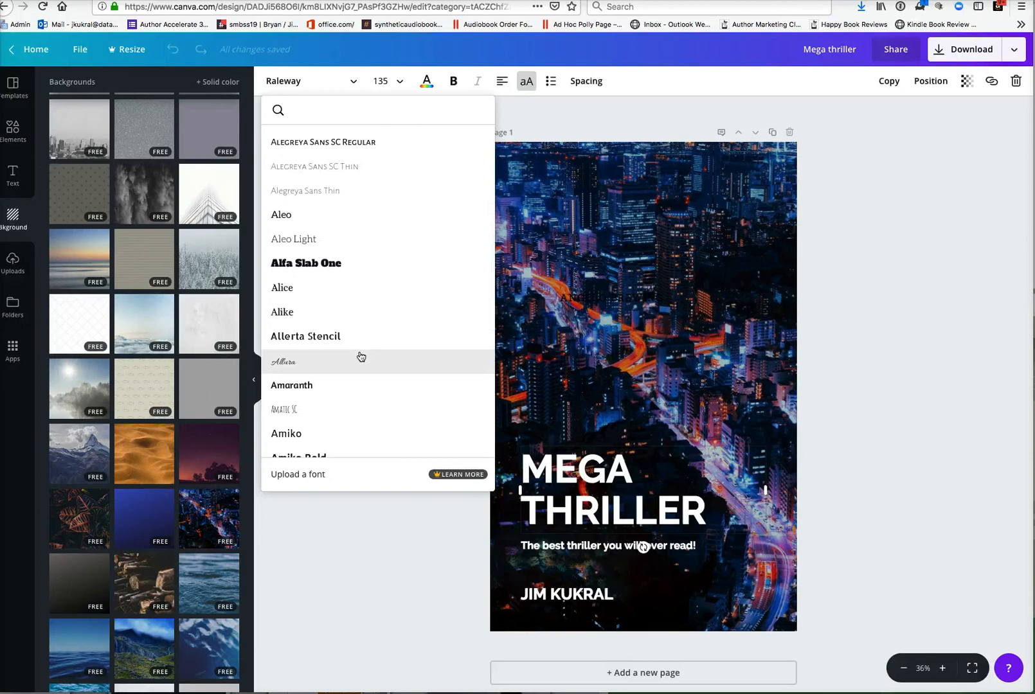
click(361, 357)
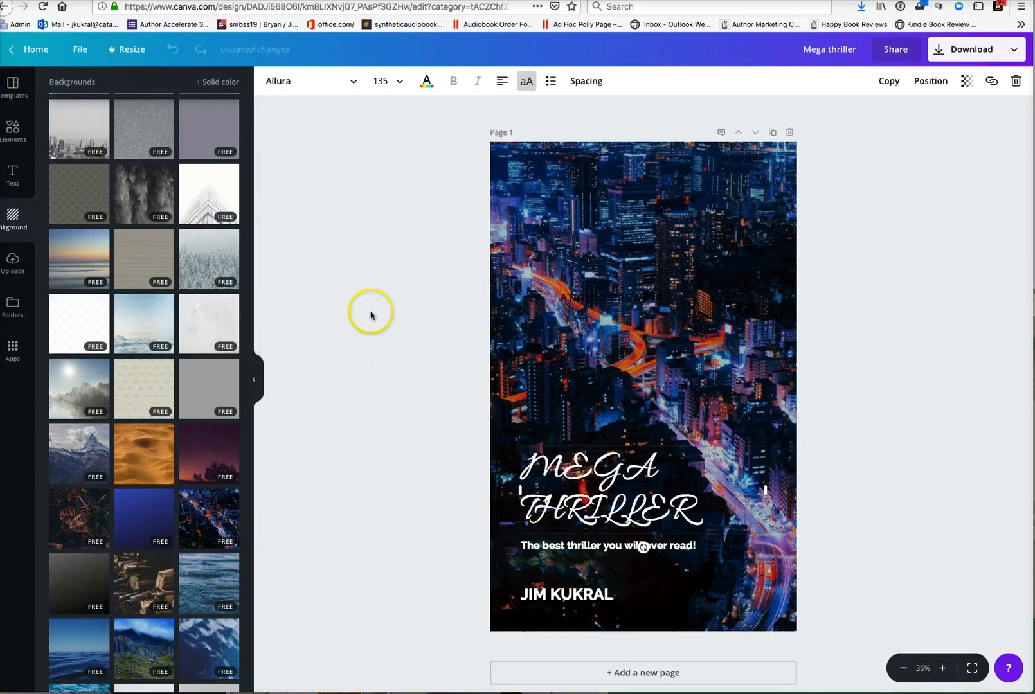
Step: Set the font of the "MEGA THRILLER" title to Bryndan Write
click(309, 81)
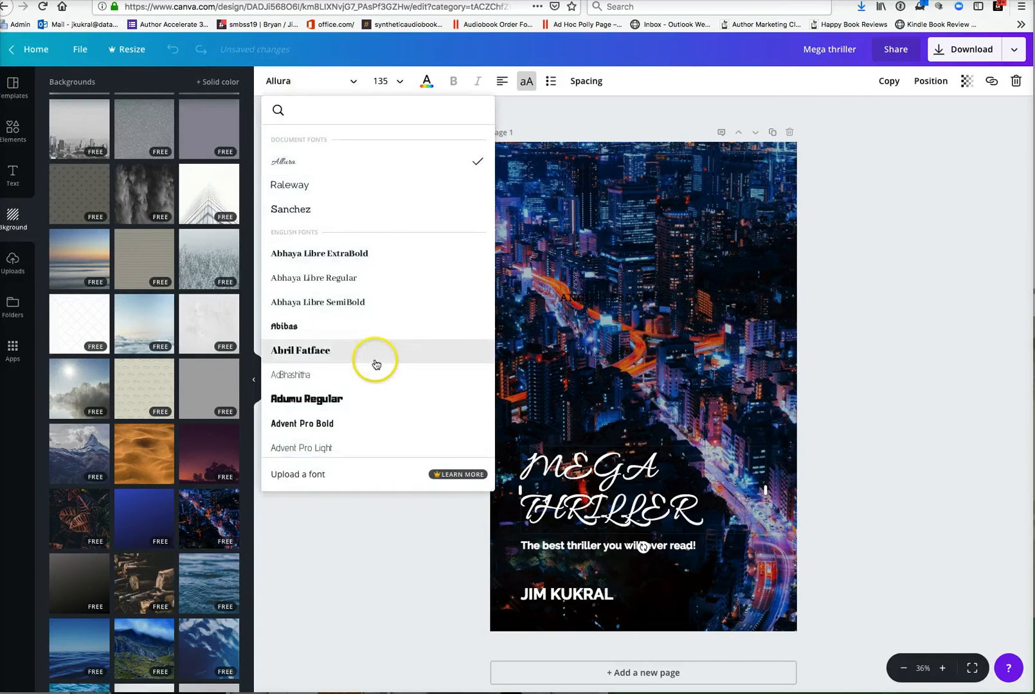
scroll(376, 365, down, 4)
scroll(379, 367, down, 10)
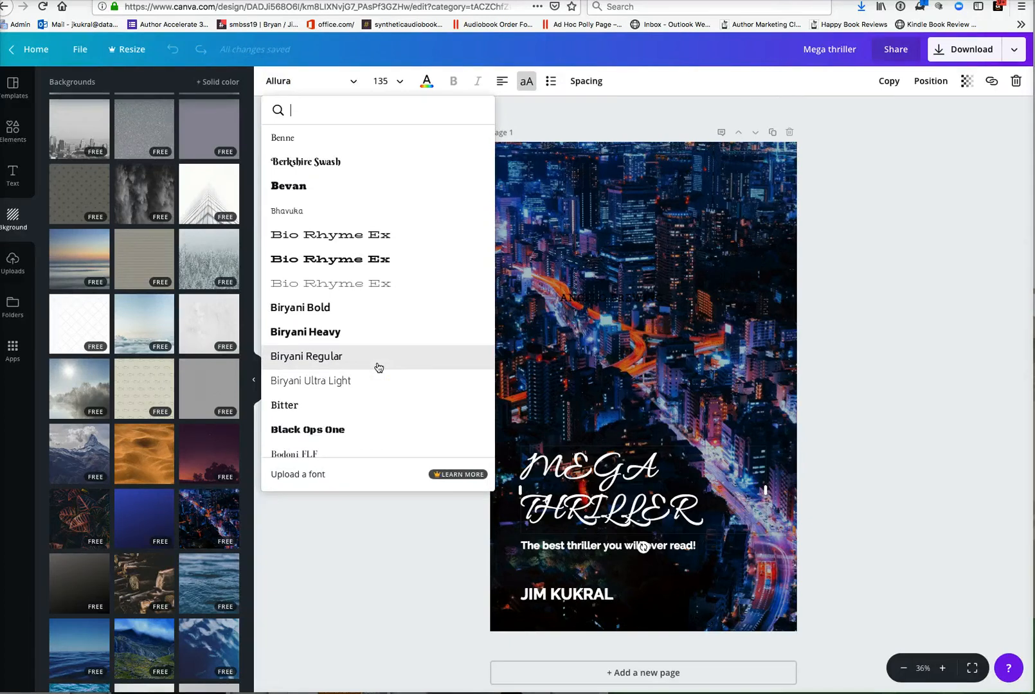
scroll(379, 397, down, 3)
scroll(379, 397, down, 2)
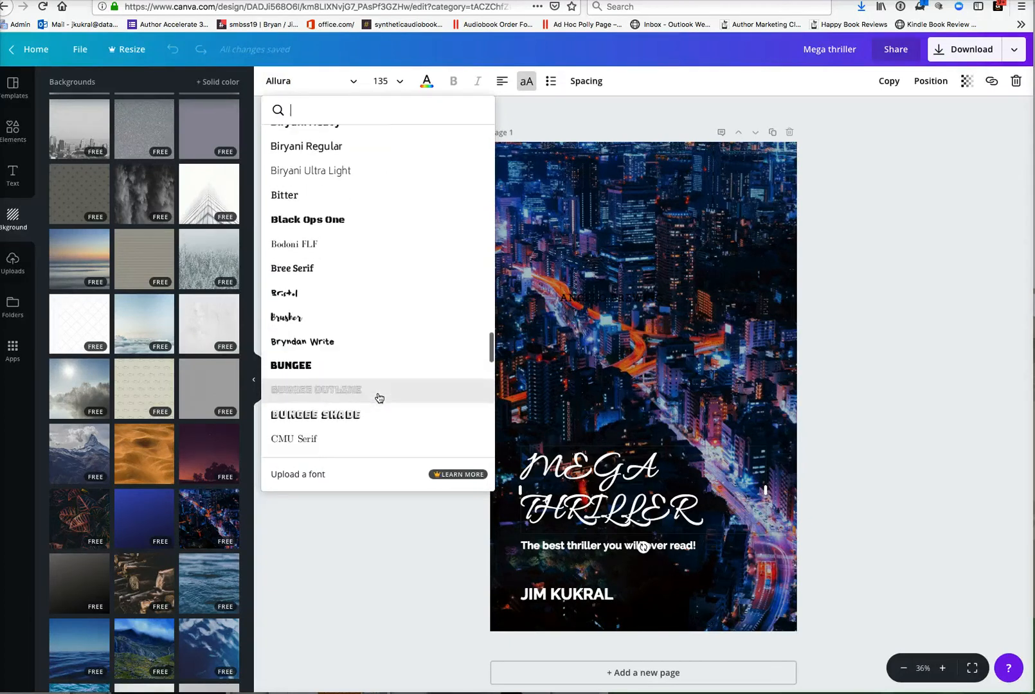
click(342, 340)
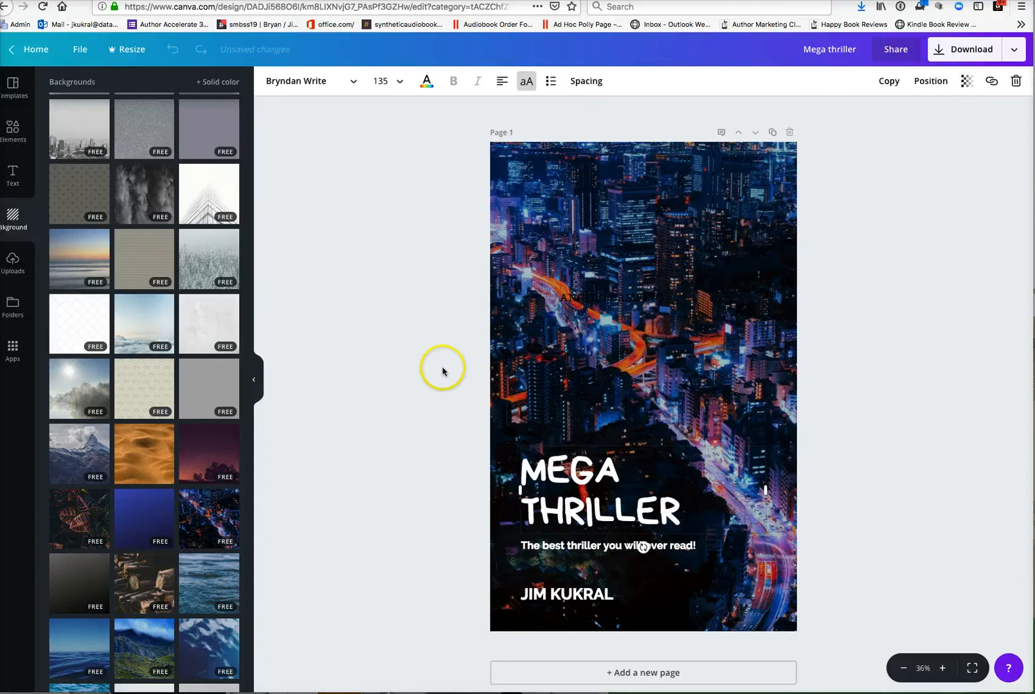
Step: Change the font of the "MEGA THRILLER" title to Caveat and deselect the title
click(297, 82)
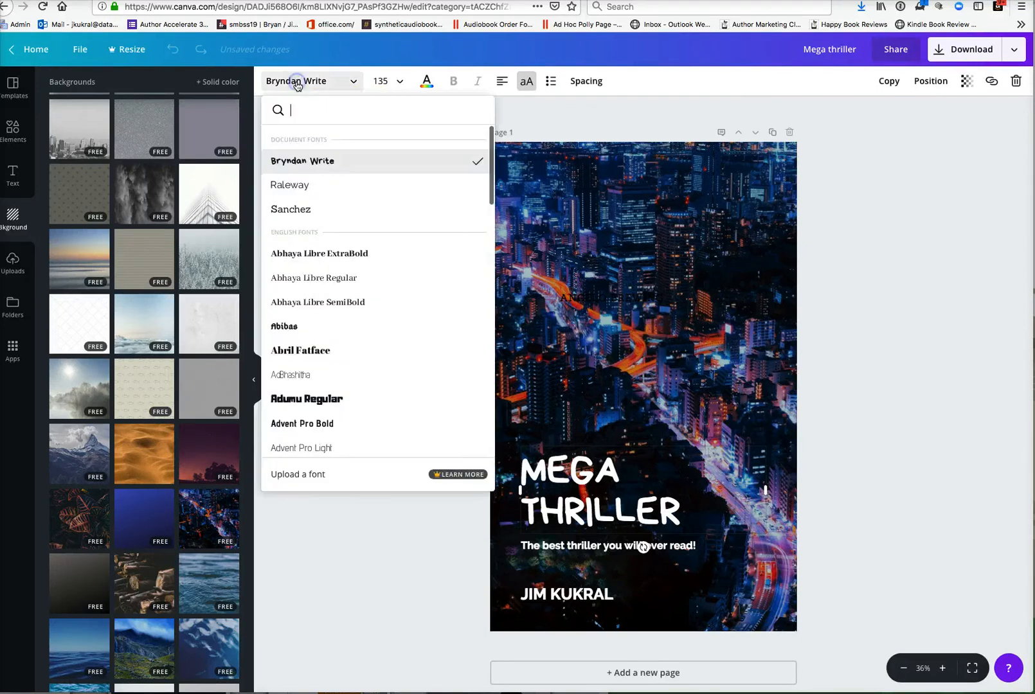
scroll(371, 397, down, 10)
scroll(372, 400, down, 7)
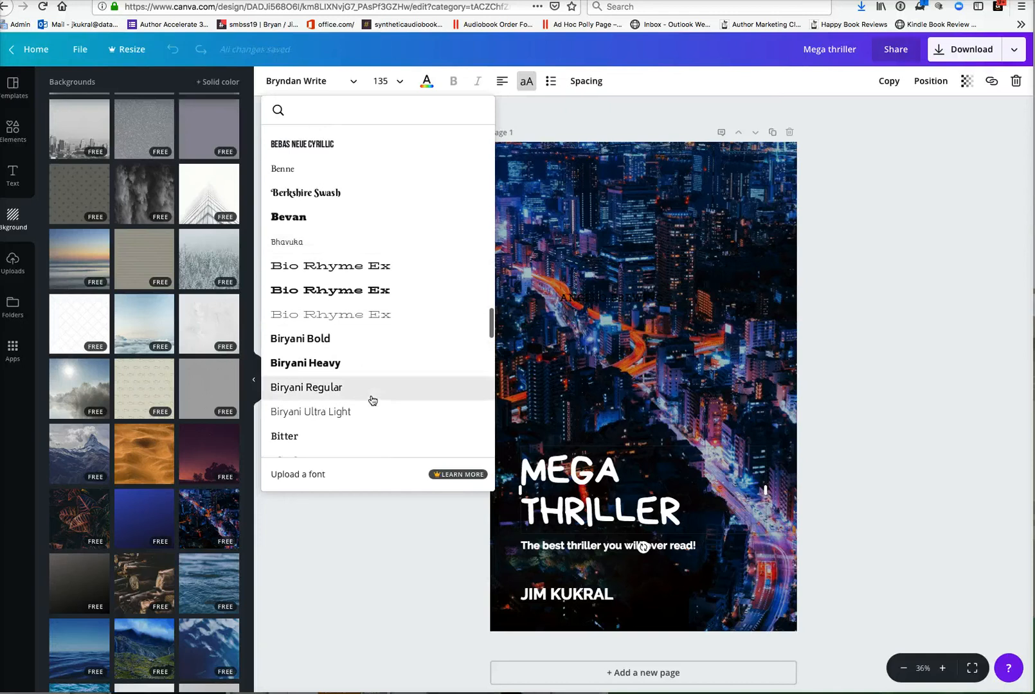
scroll(352, 374, down, 5)
scroll(352, 374, down, 8)
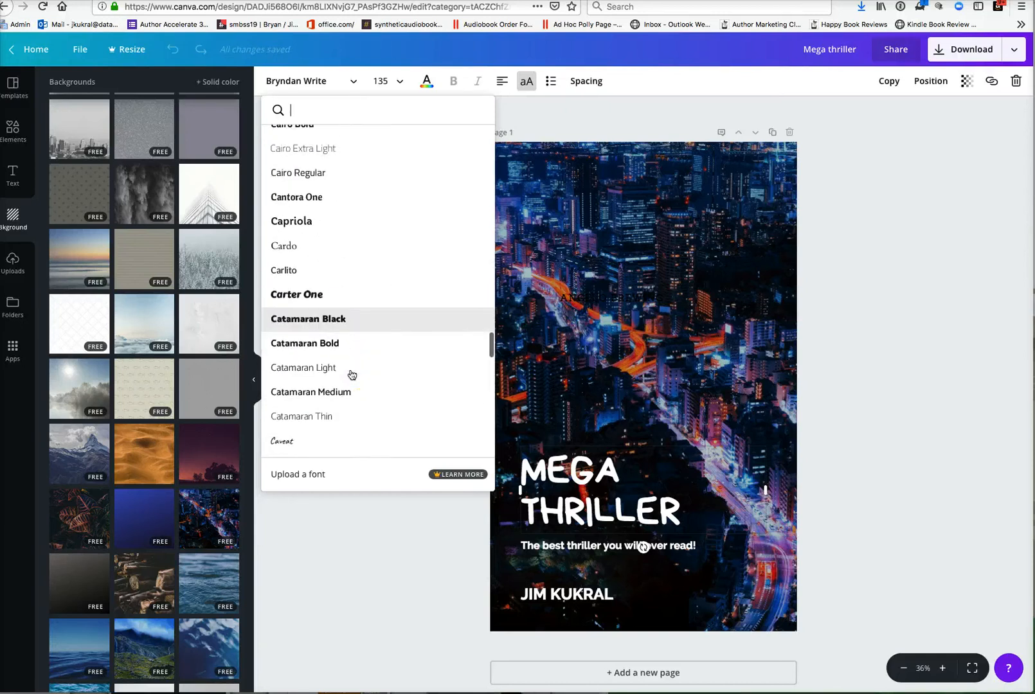
scroll(352, 375, down, 2)
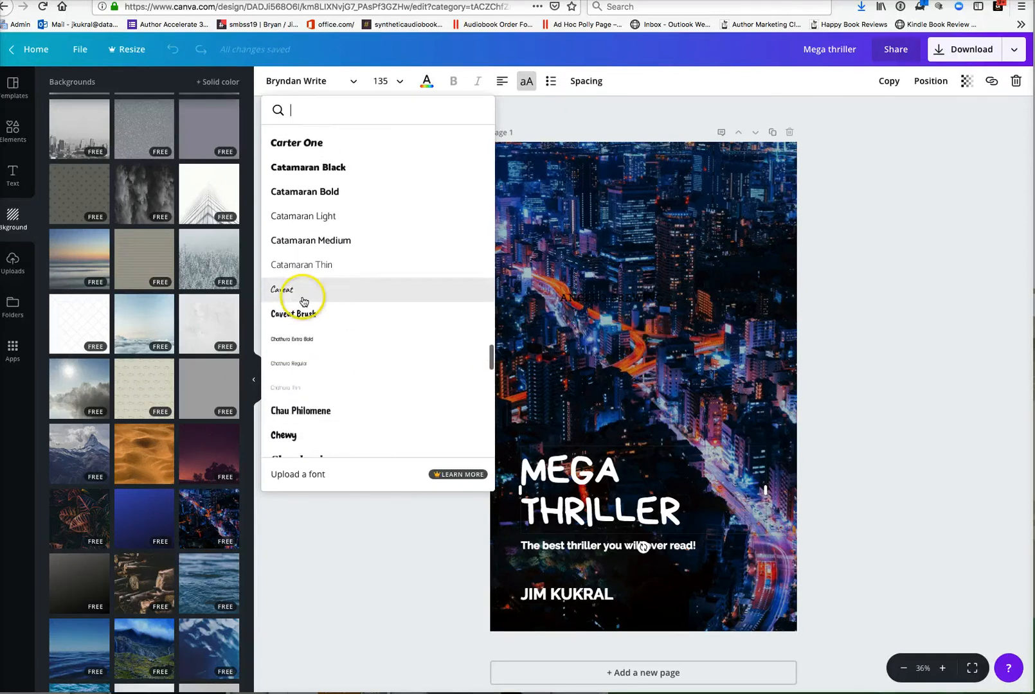
click(300, 294)
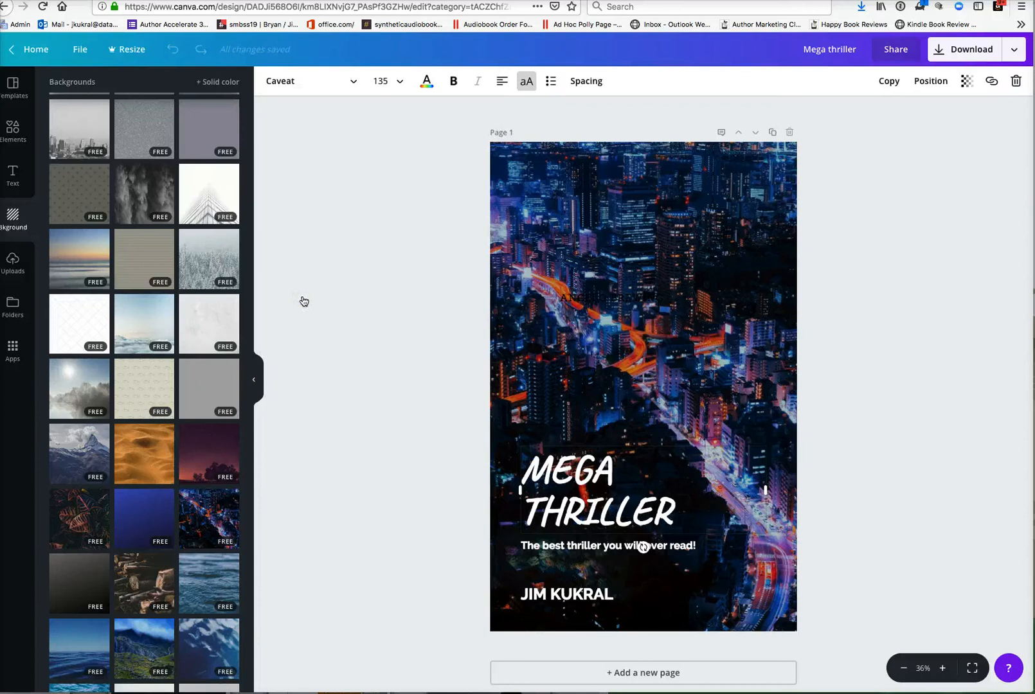
click(867, 532)
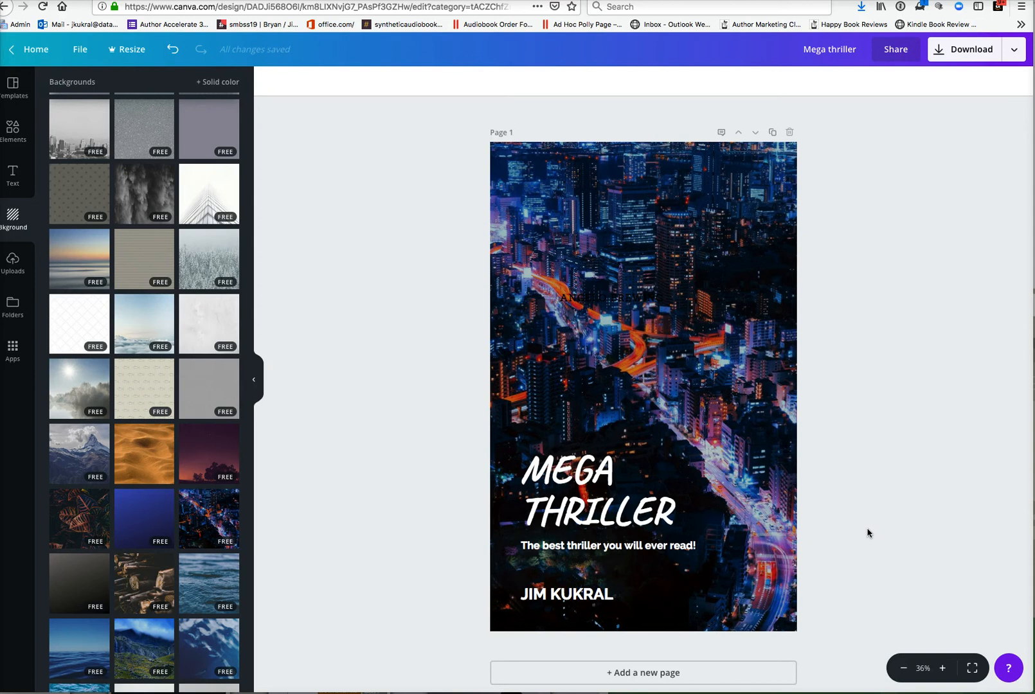
click(866, 536)
click(866, 540)
mouse_move(773, 420)
mouse_down()
mouse_move(818, 433)
mouse_move(855, 468)
mouse_up()
click(855, 474)
click(852, 475)
click(849, 470)
click(851, 474)
click(855, 462)
click(855, 463)
click(848, 455)
click(838, 446)
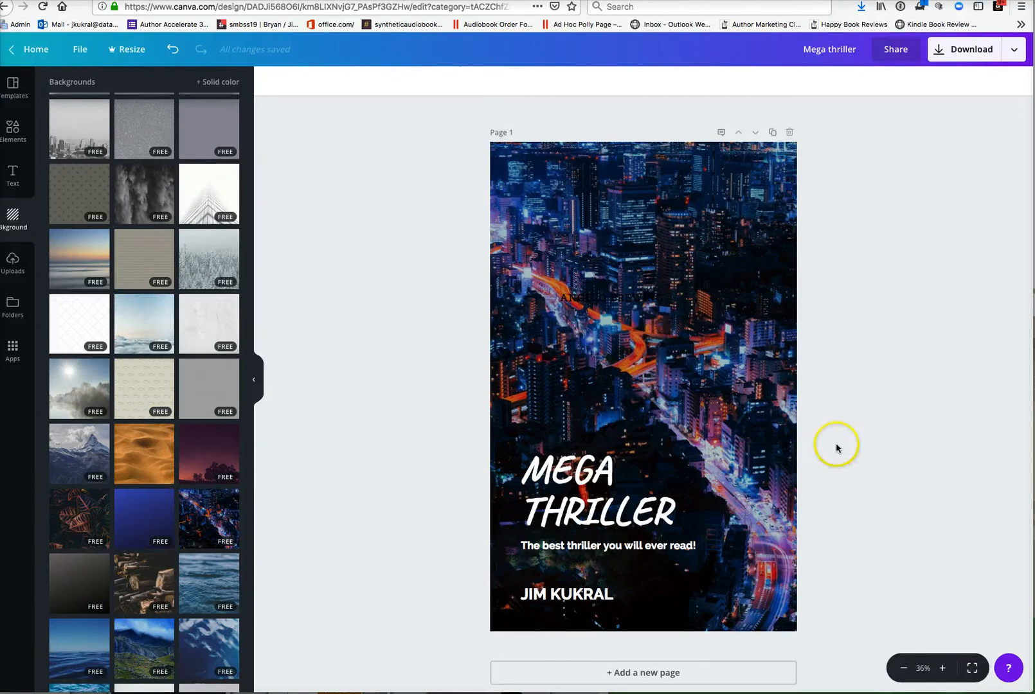